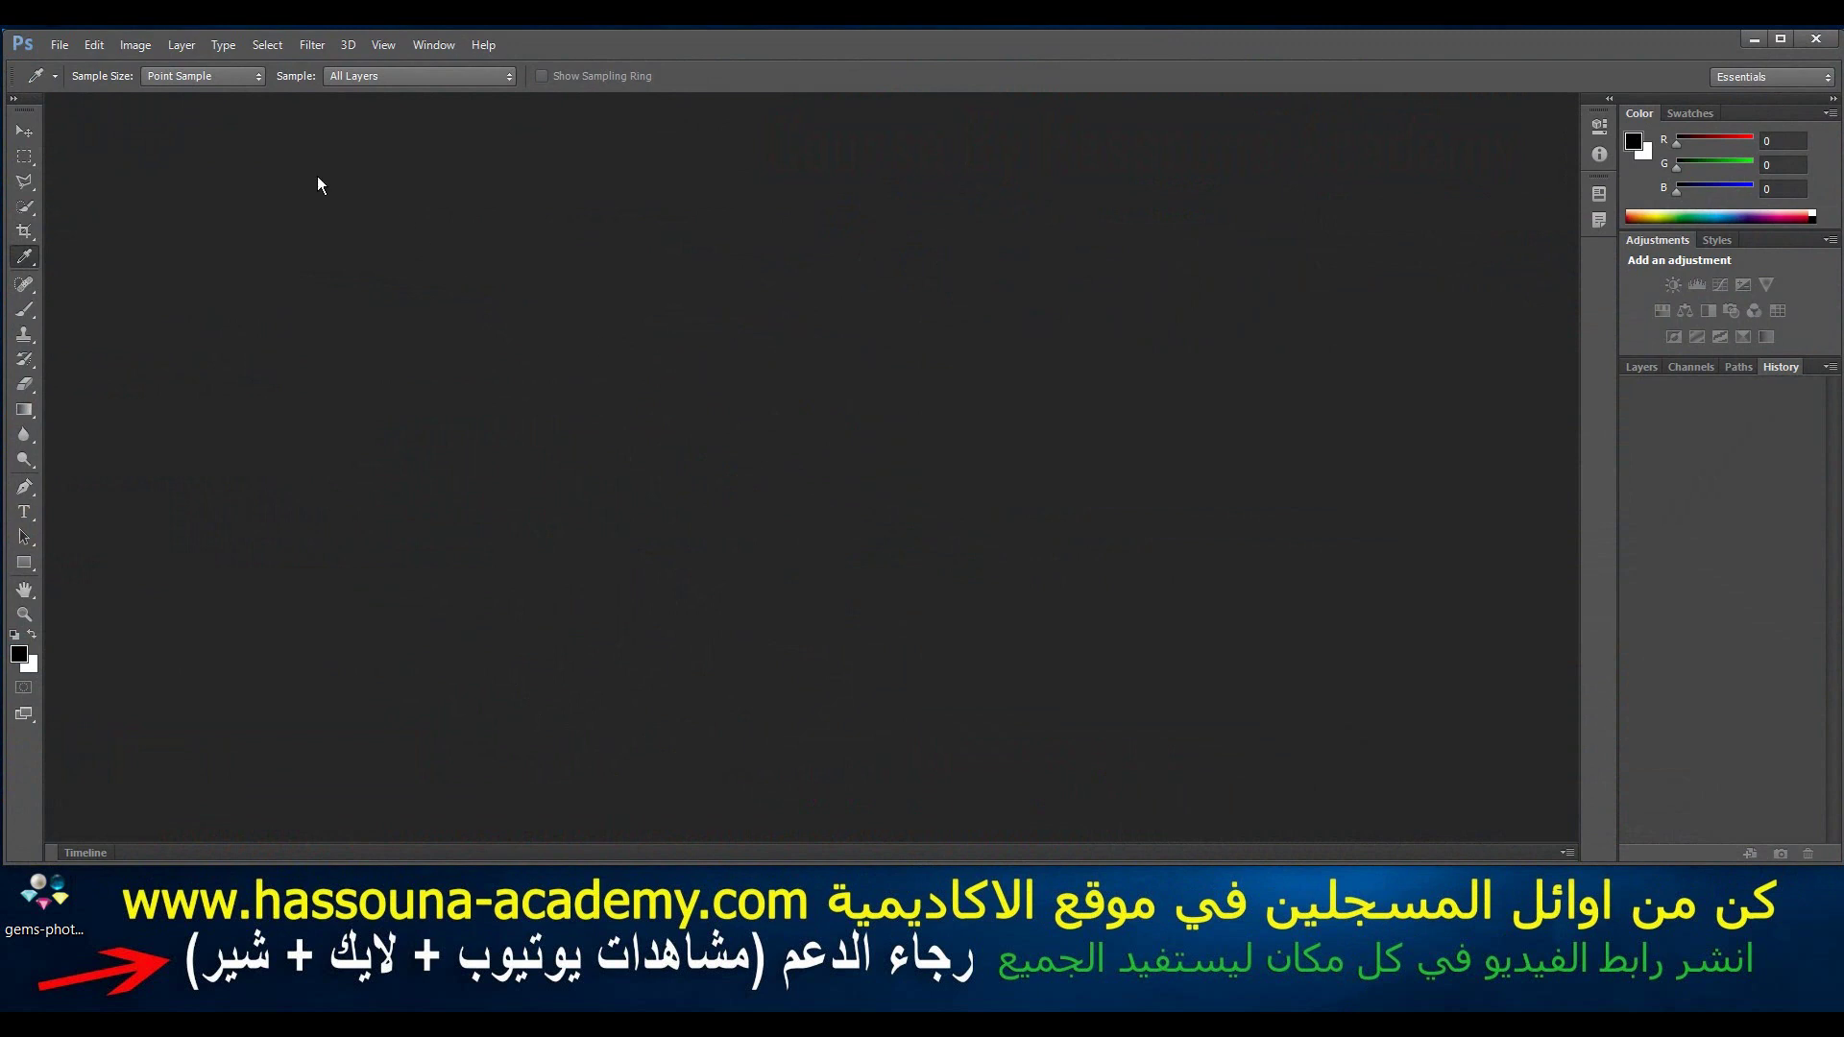
Step: Select the Move tool while no document is open
{"action": "left_click", "coordinate": [32, 129]}
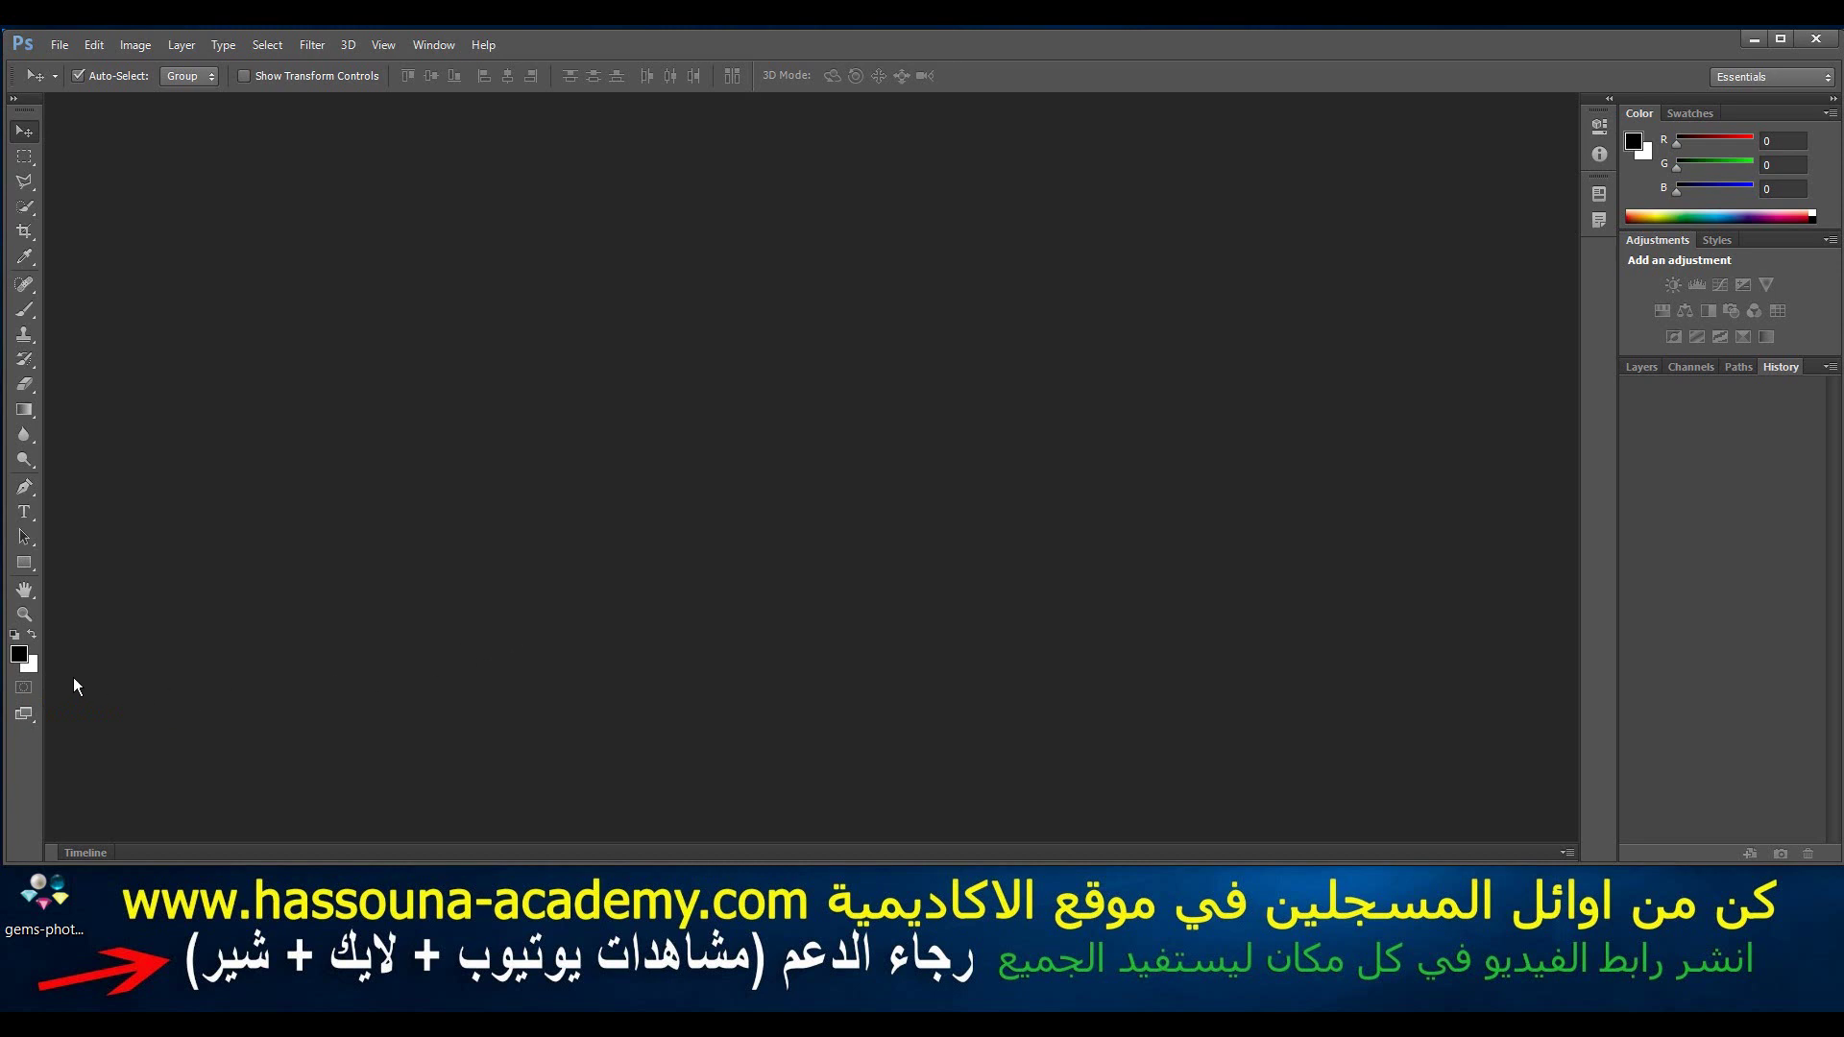
Step: Set the foreground colour to magenta (RGB 203, 12, 183)
{"action": "left_click", "coordinate": [1635, 140]}
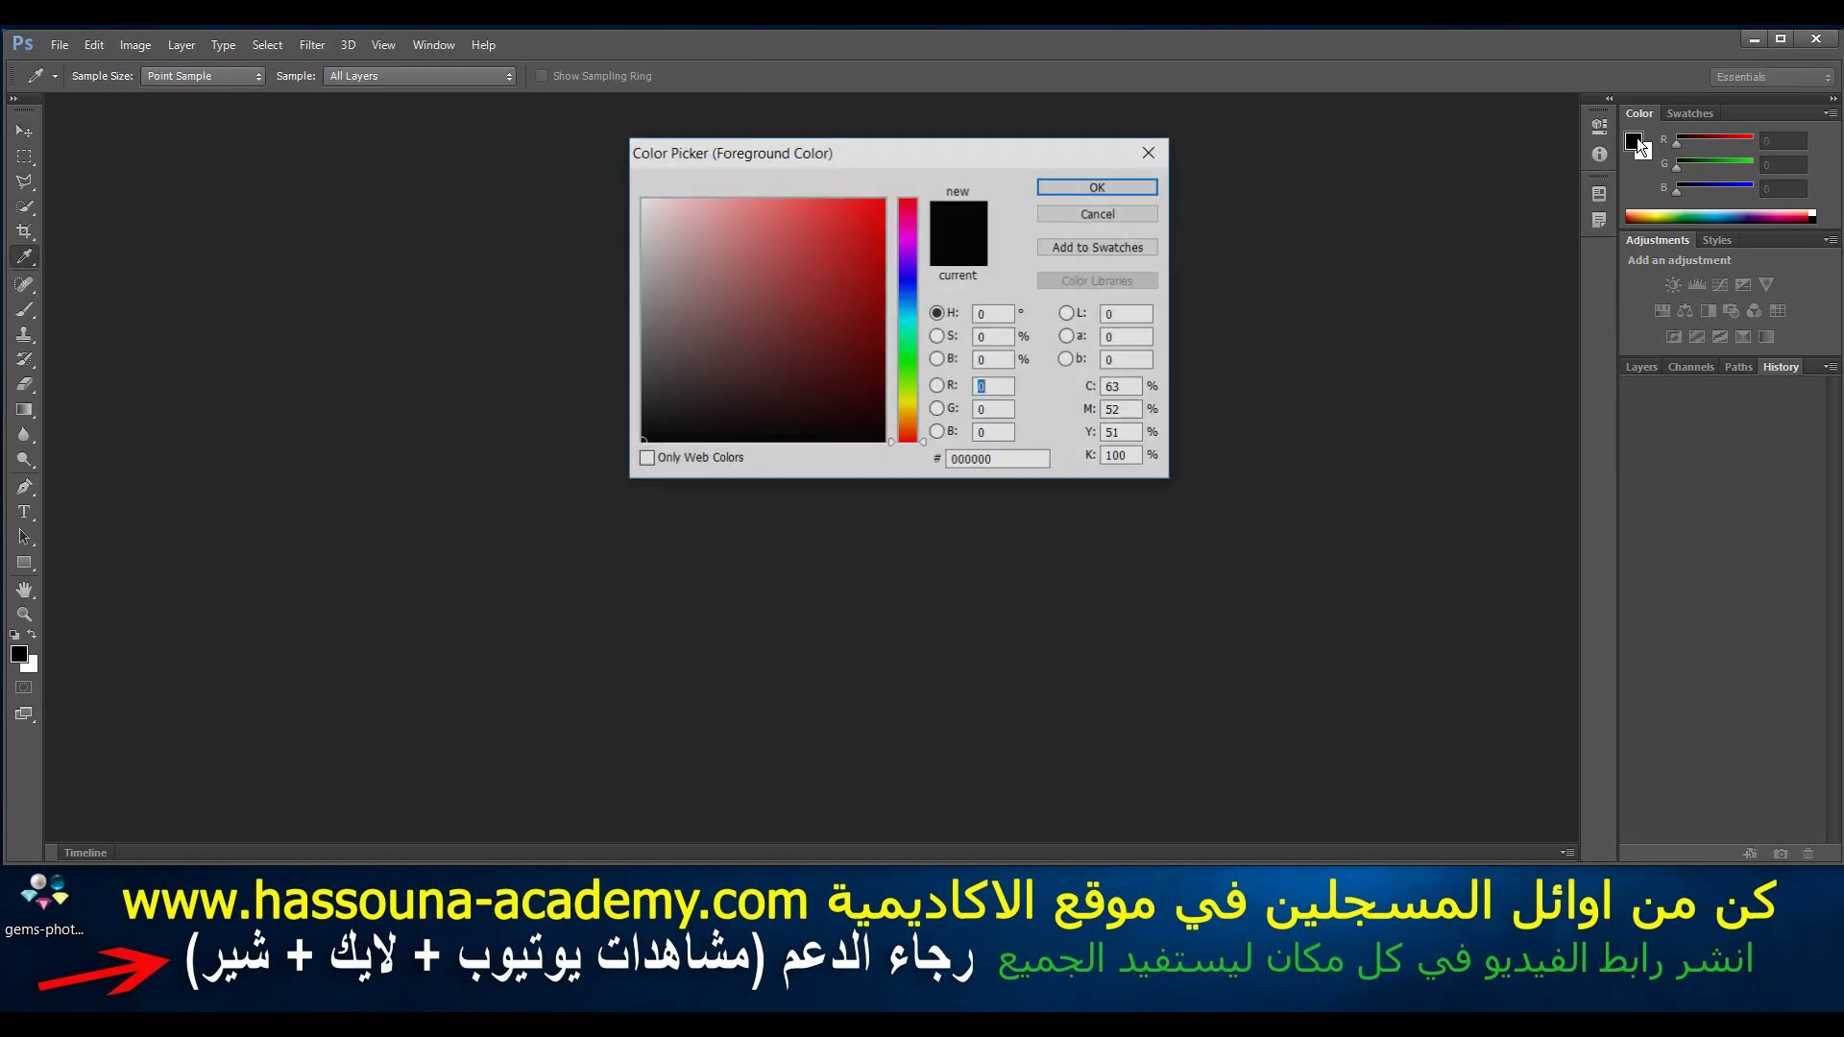
{"action": "left_click", "coordinate": [909, 234]}
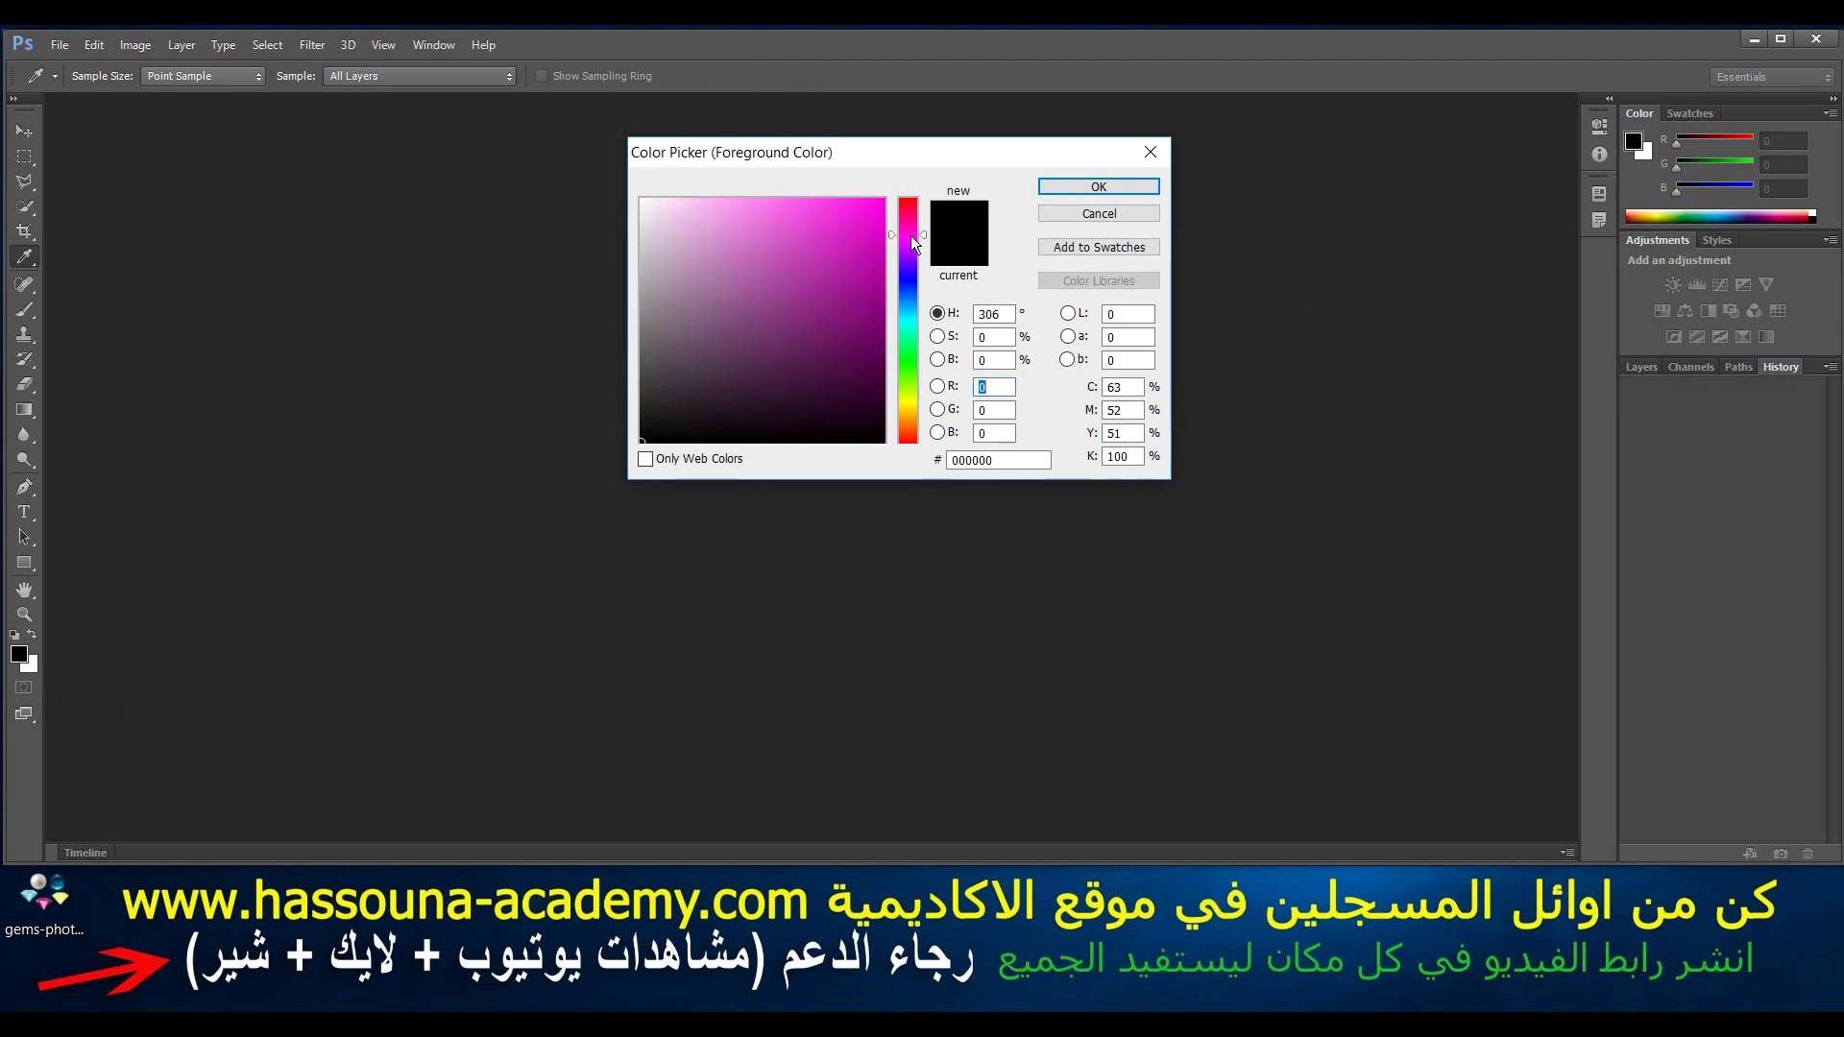
{"action": "left_click", "coordinate": [1068, 189]}
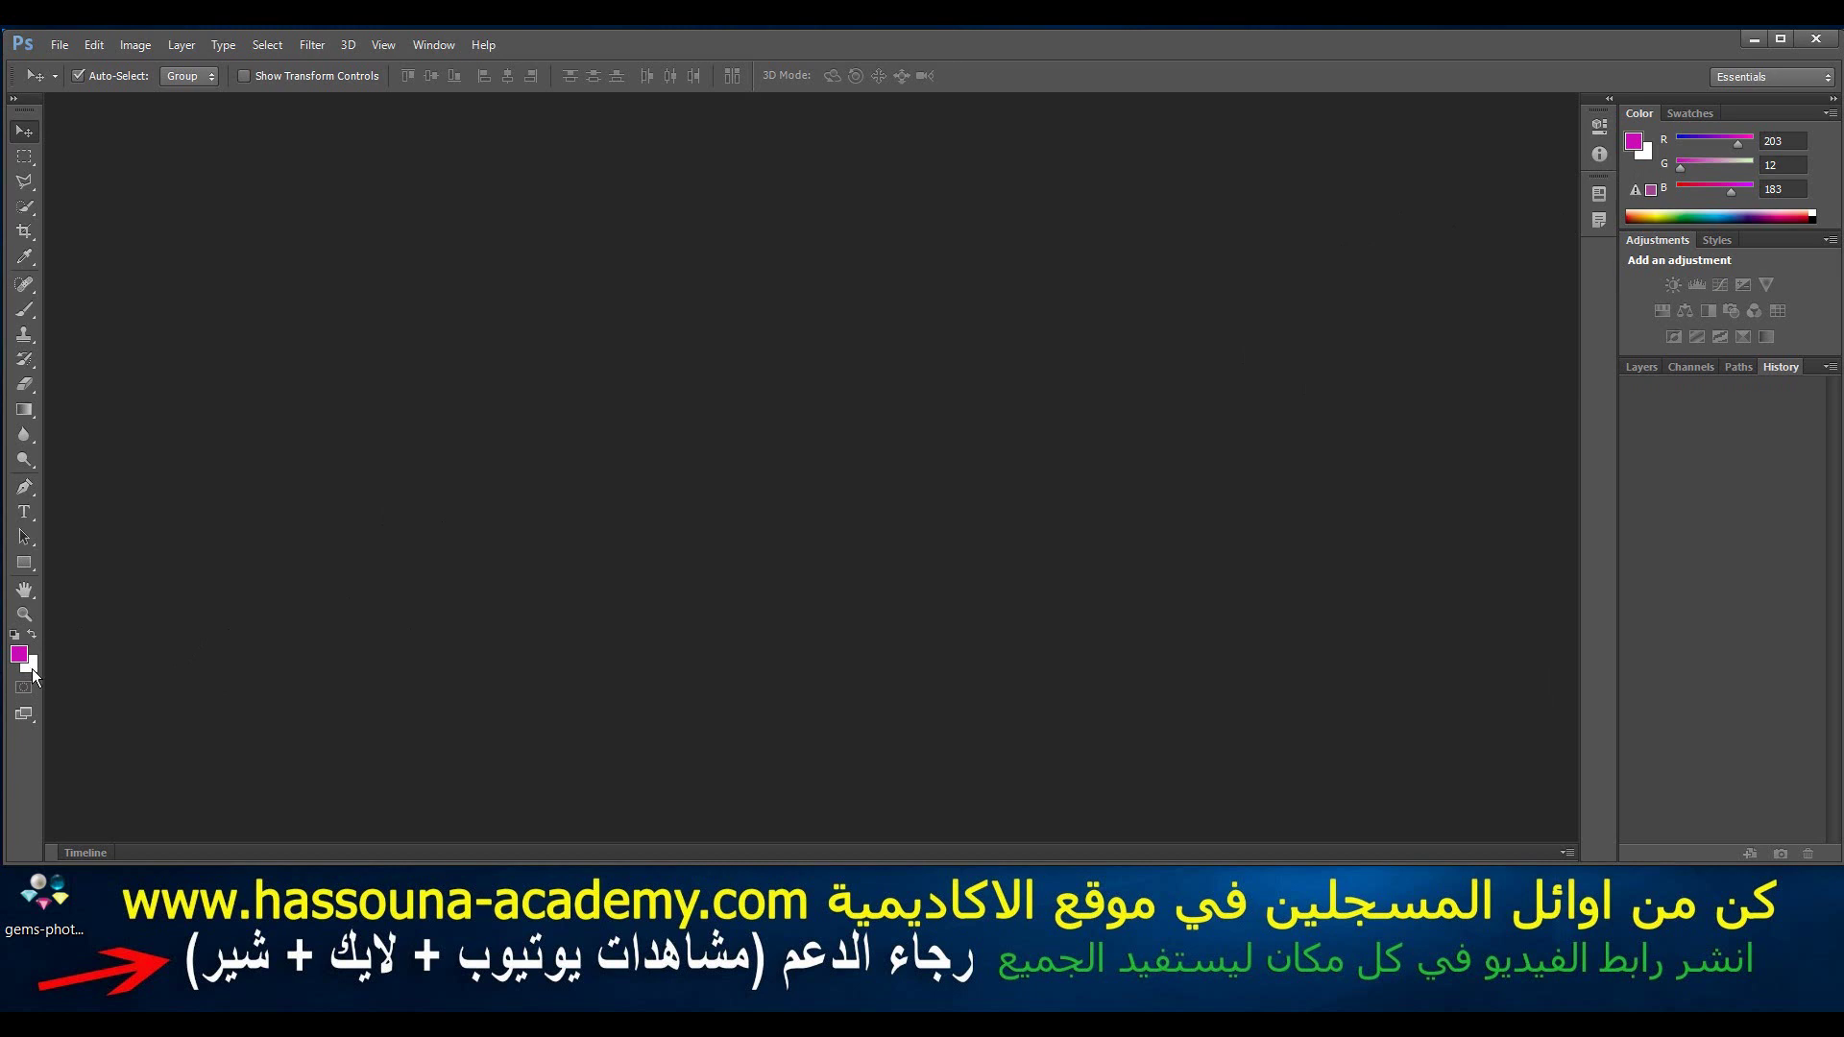
Step: Set the background colour to a light cyan
{"action": "left_click", "coordinate": [31, 669]}
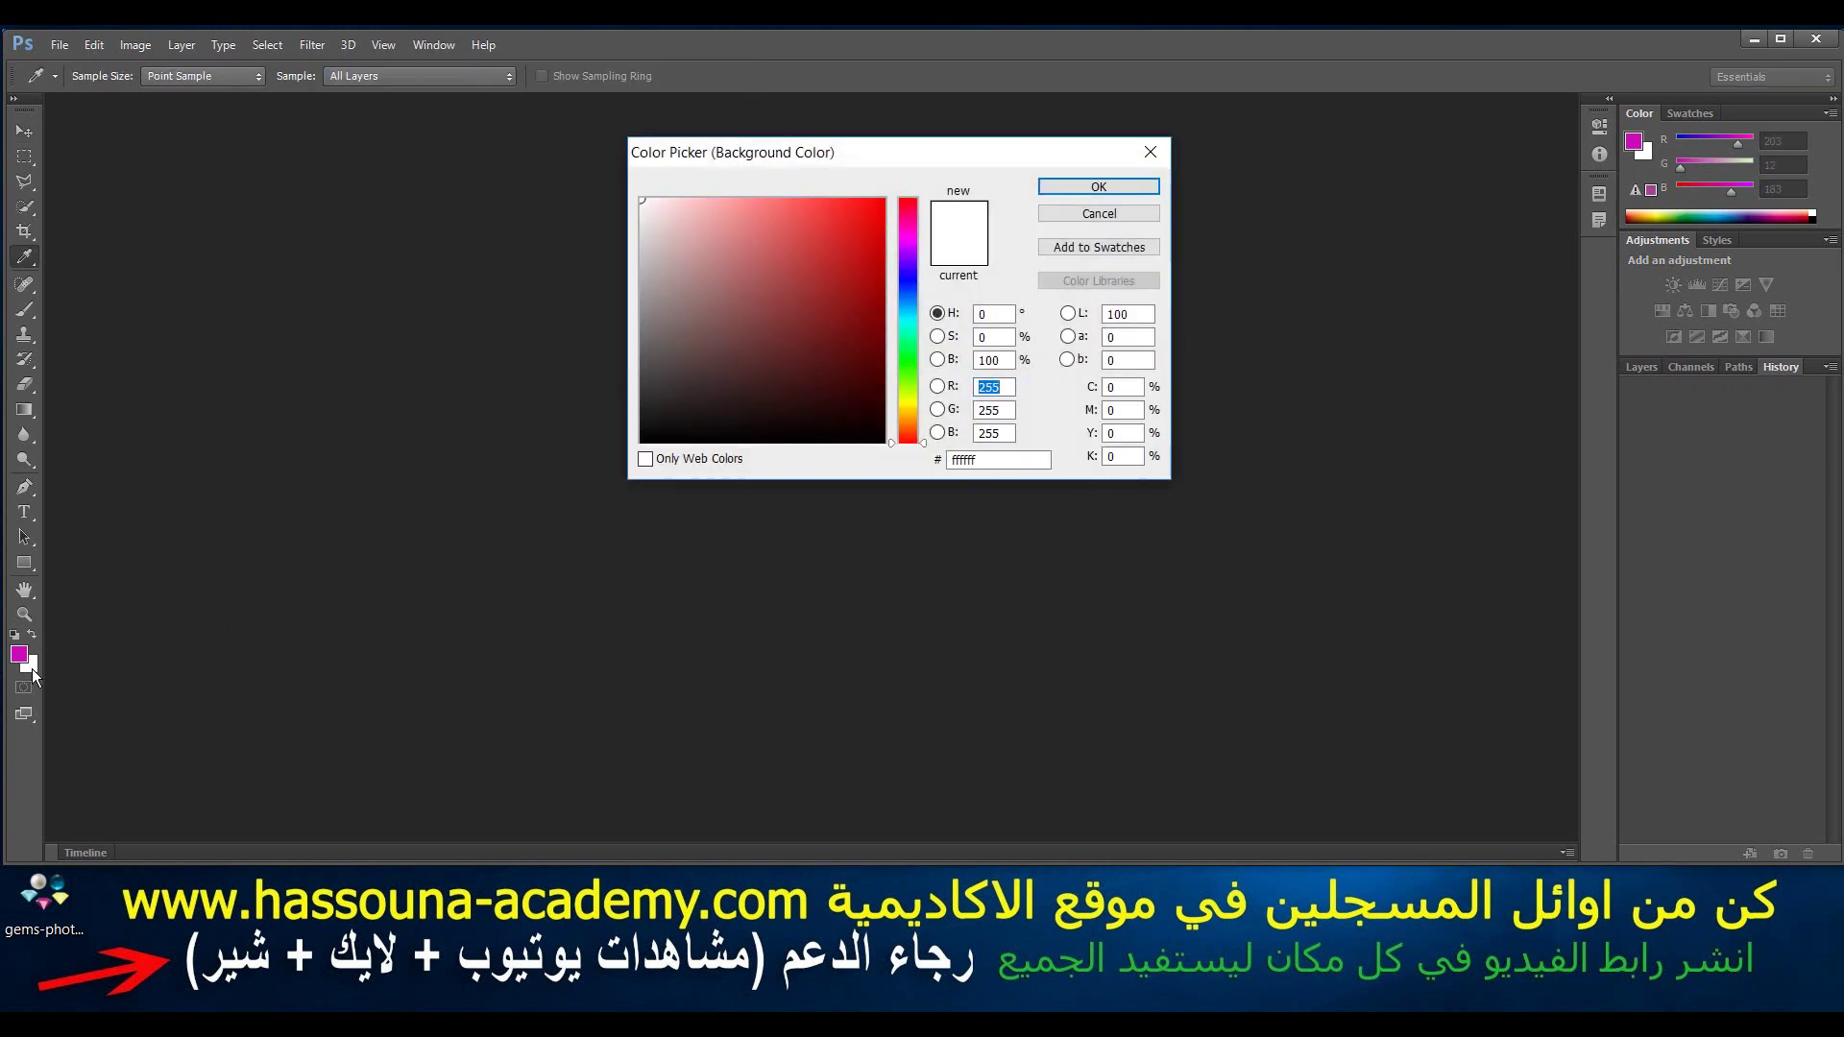
{"action": "left_click", "coordinate": [910, 291]}
{"action": "left_click", "coordinate": [864, 289]}
{"action": "left_click_drag", "start_coordinate": [865, 289], "coordinate": [758, 281]}
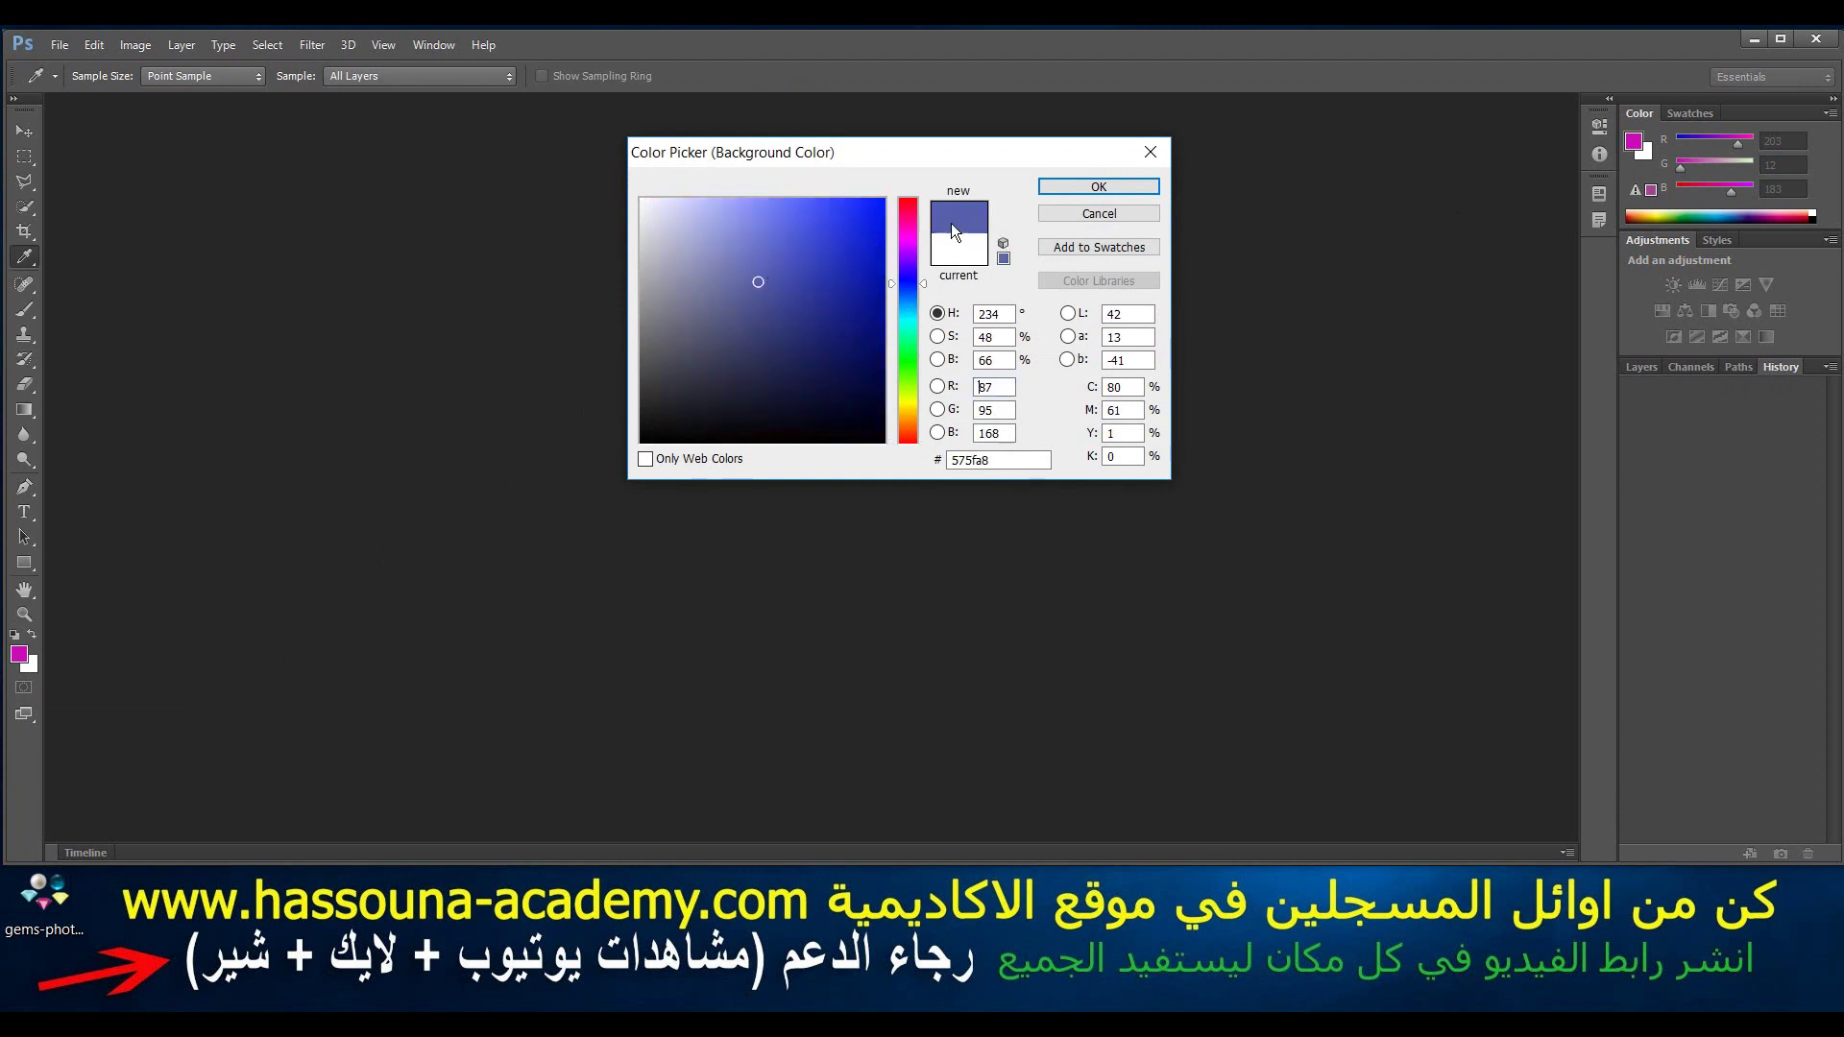
{"action": "left_click", "coordinate": [753, 239]}
{"action": "left_click", "coordinate": [907, 315]}
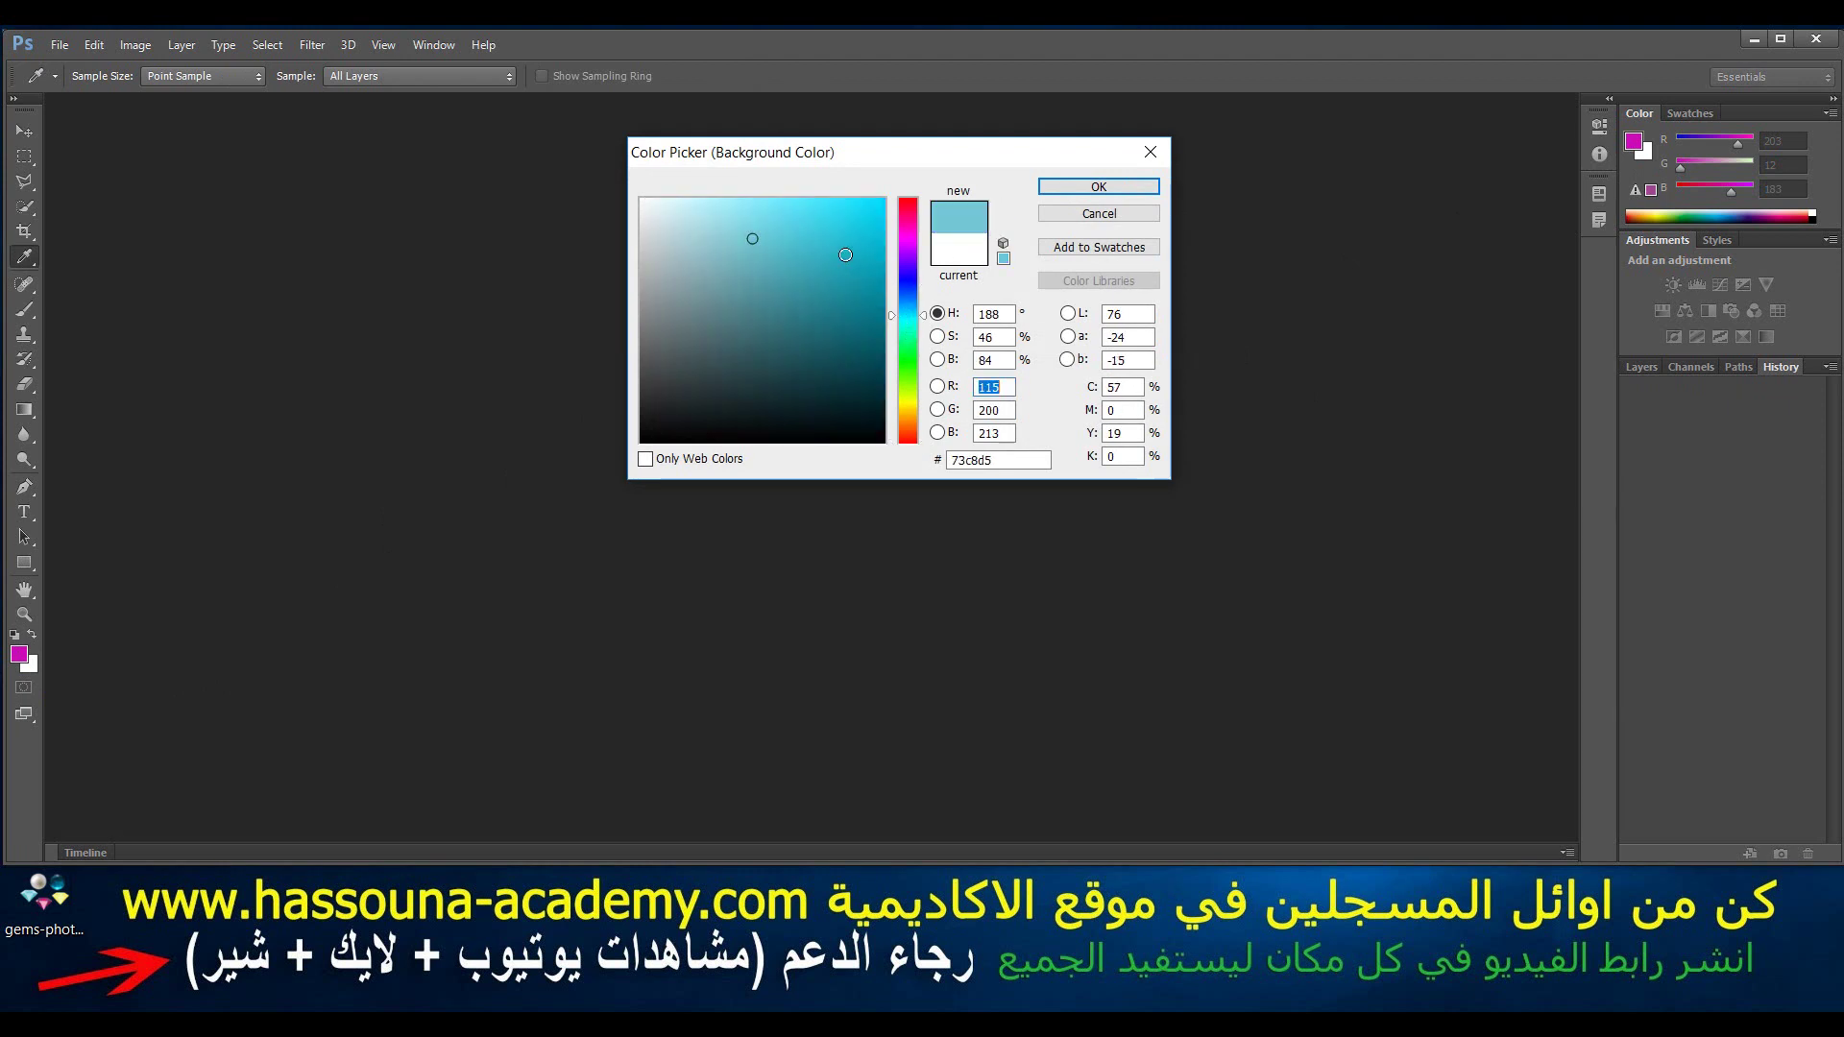
{"action": "left_click", "coordinate": [845, 255]}
{"action": "left_click", "coordinate": [1062, 189]}
{"action": "key", "text": "v"}
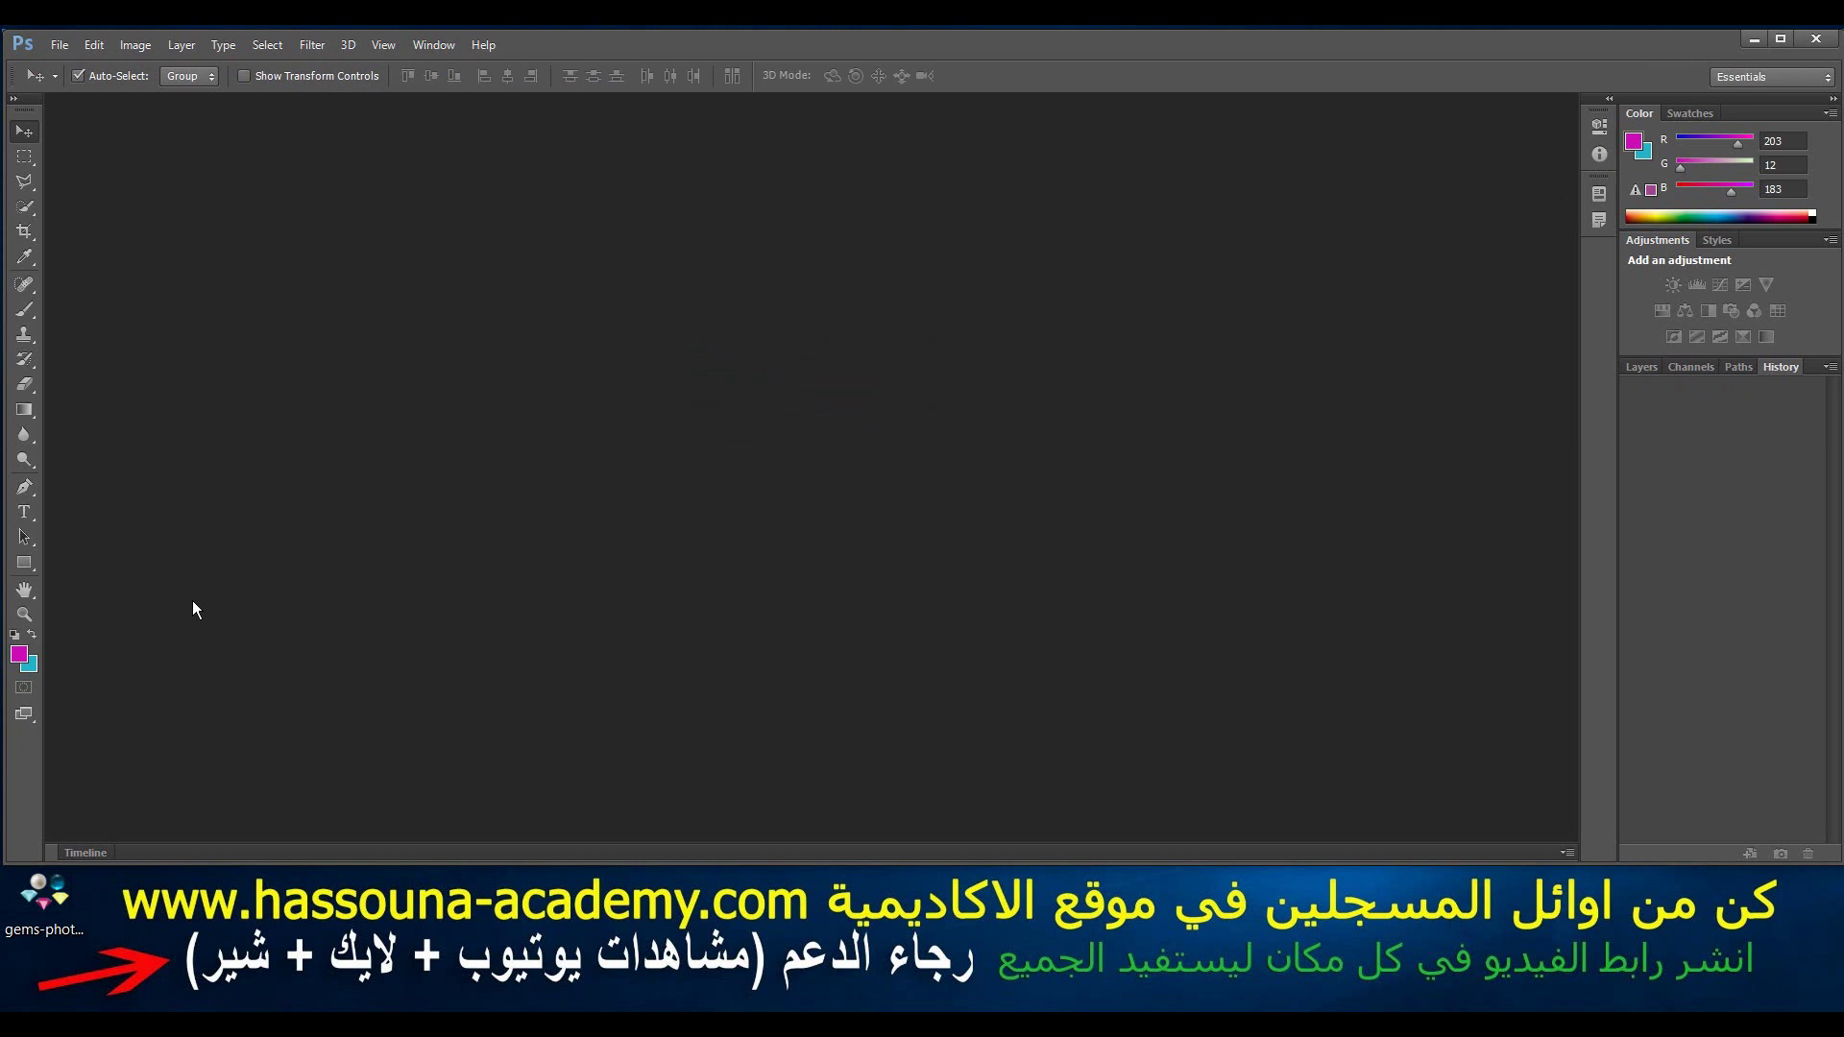
Step: Reset to default colours, then set the foreground to brick red (RGB 188, 63, 63)
{"action": "key", "text": "d"}
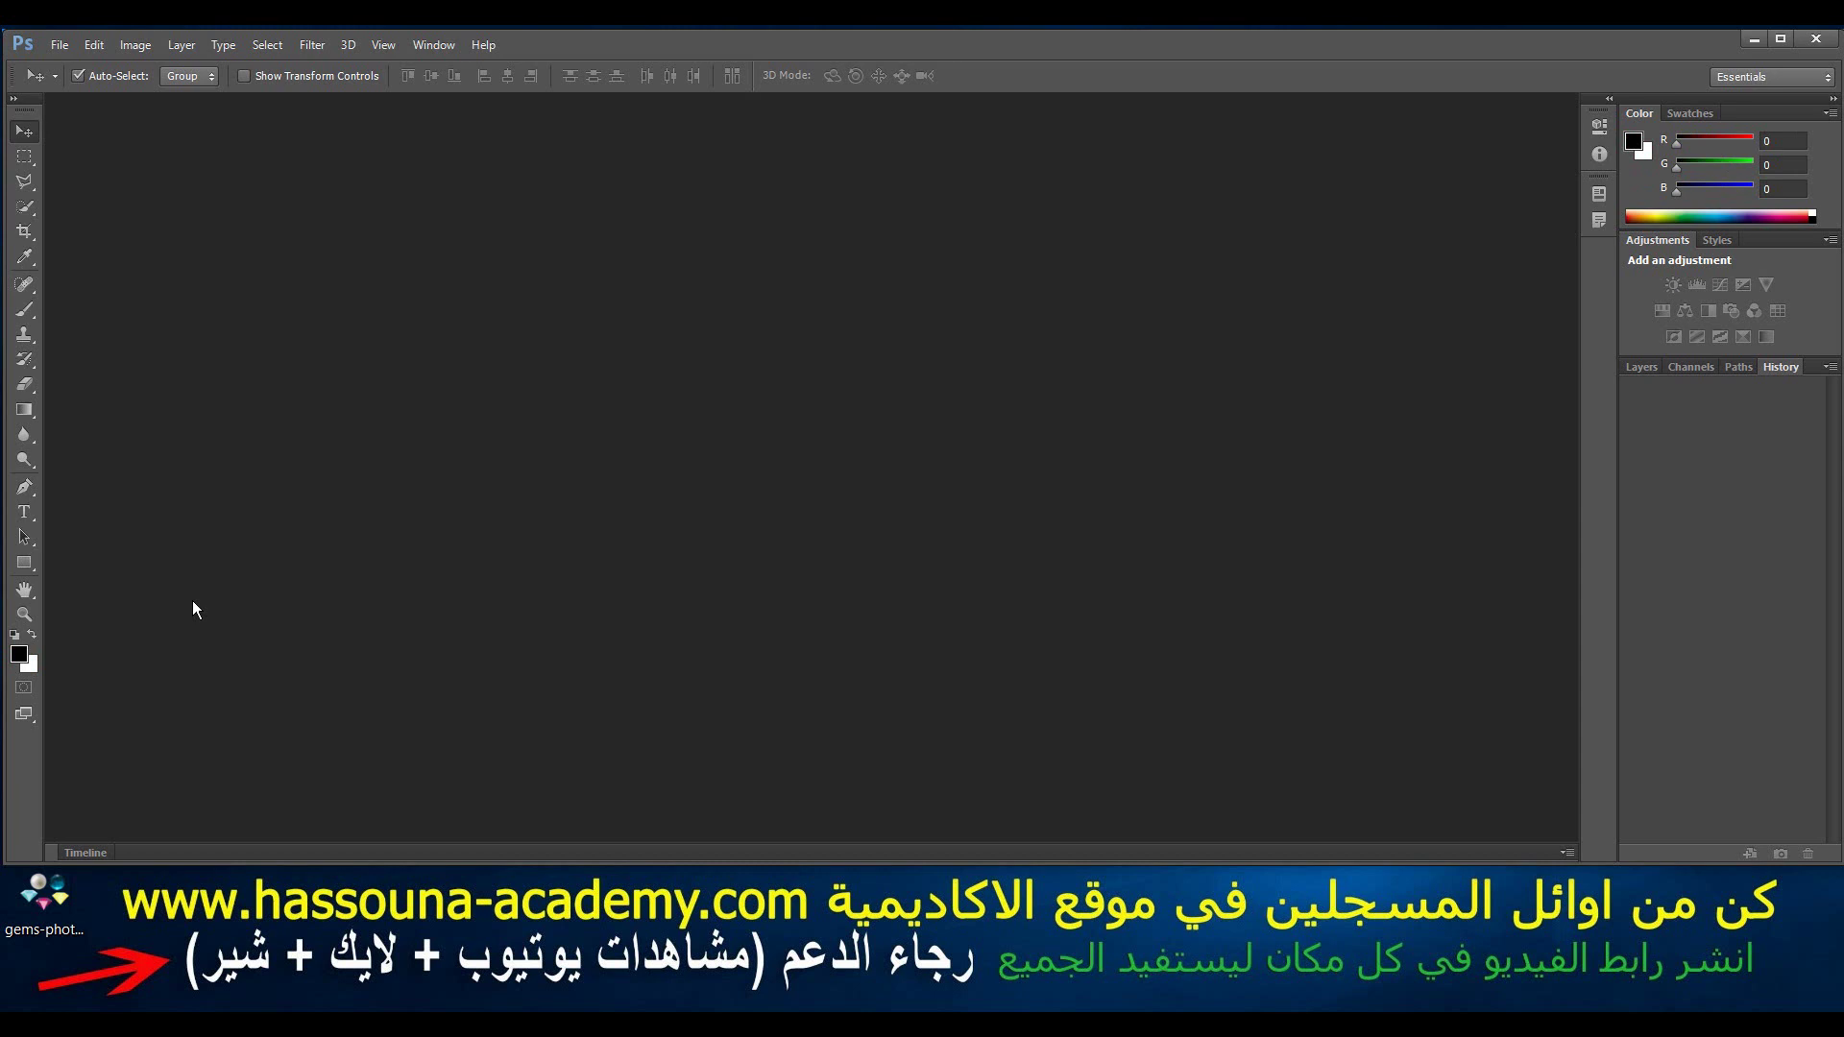
{"action": "left_click", "coordinate": [22, 661]}
{"action": "left_click", "coordinate": [803, 262]}
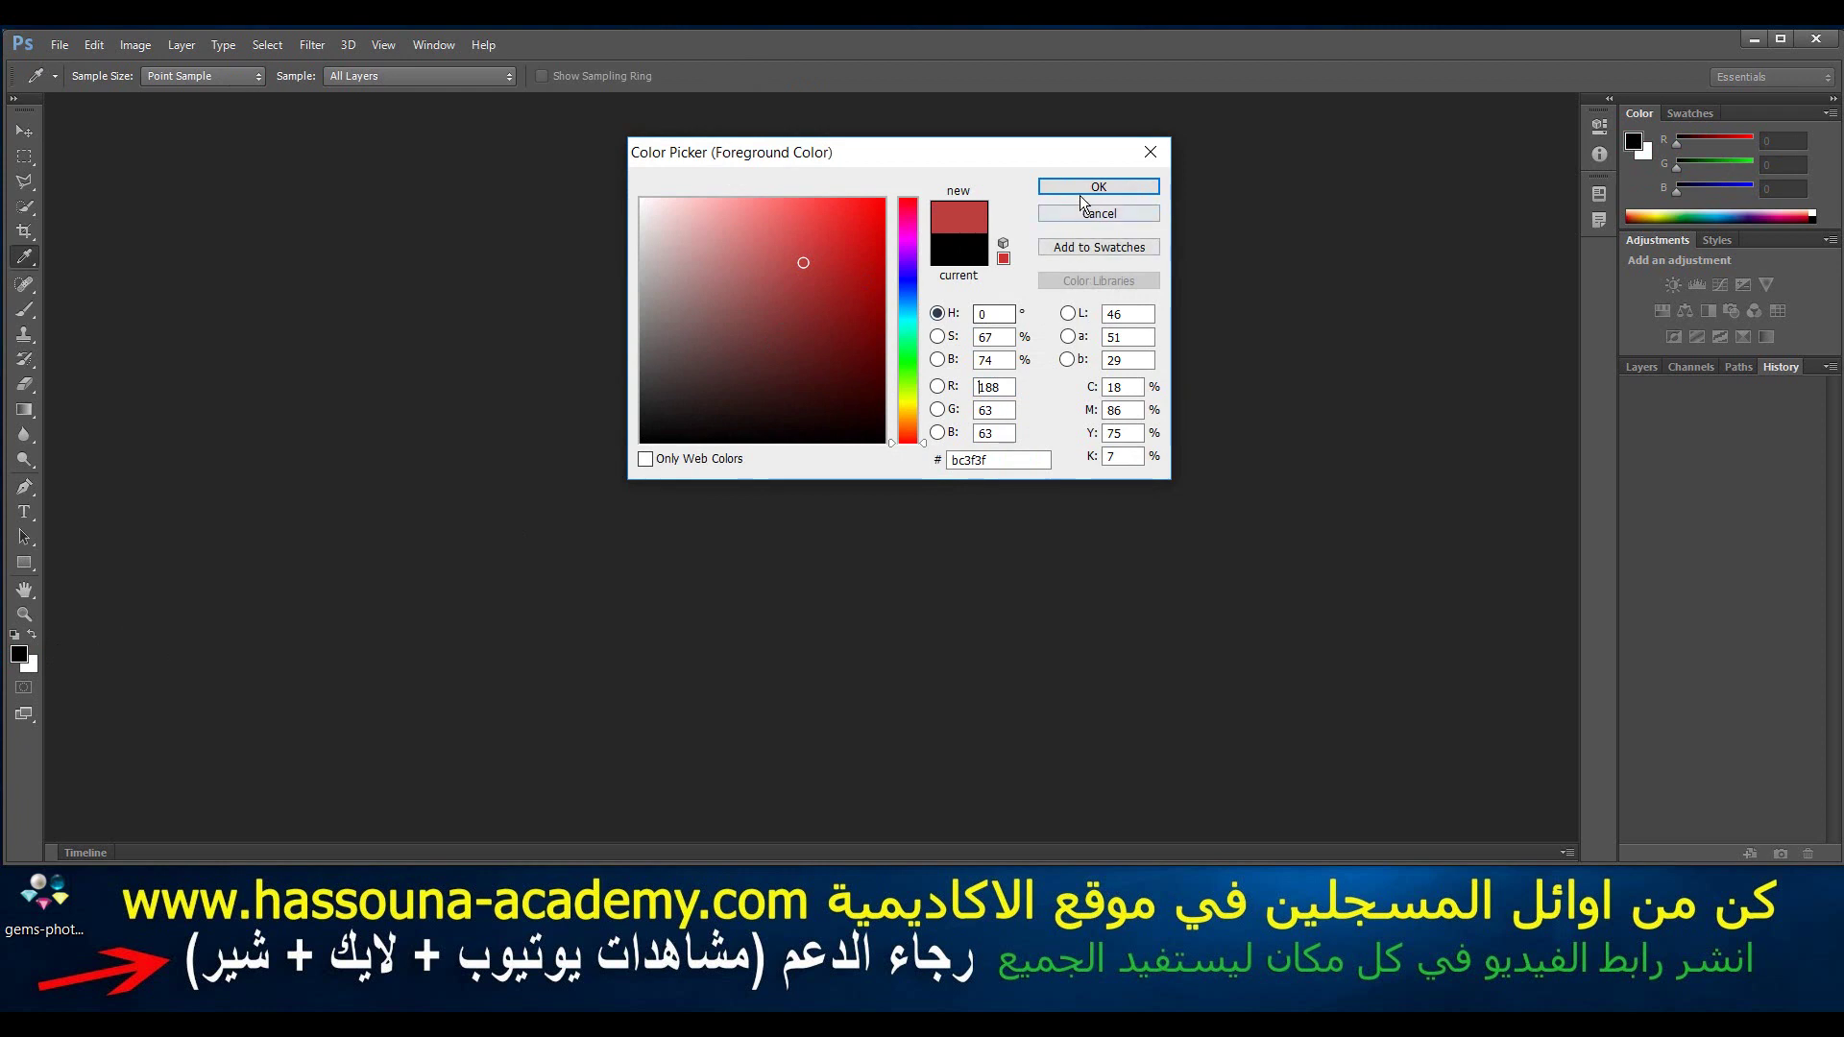
{"action": "left_click", "coordinate": [1082, 189]}
Step: Set the background to dark teal (RGB 22, 127, 157) and swap the two colours
{"action": "left_click", "coordinate": [37, 669]}
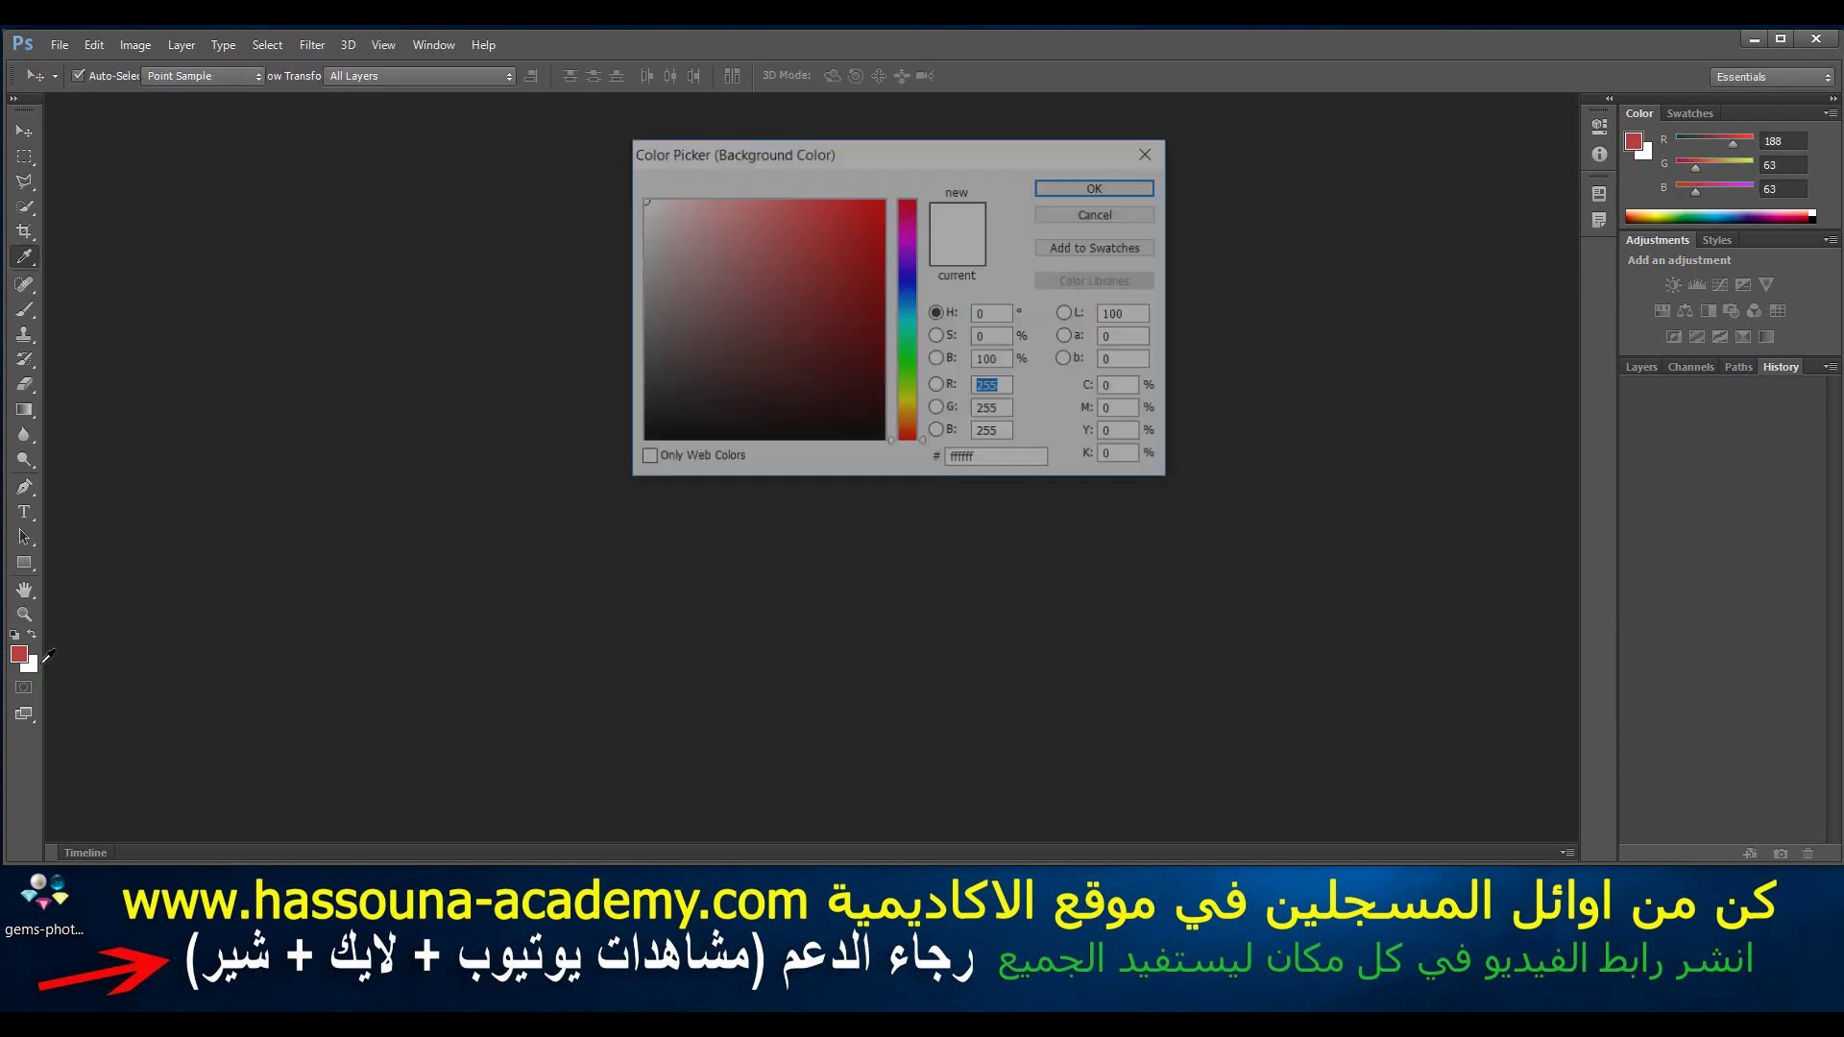
{"action": "left_click", "coordinate": [908, 312]}
{"action": "left_click", "coordinate": [850, 292]}
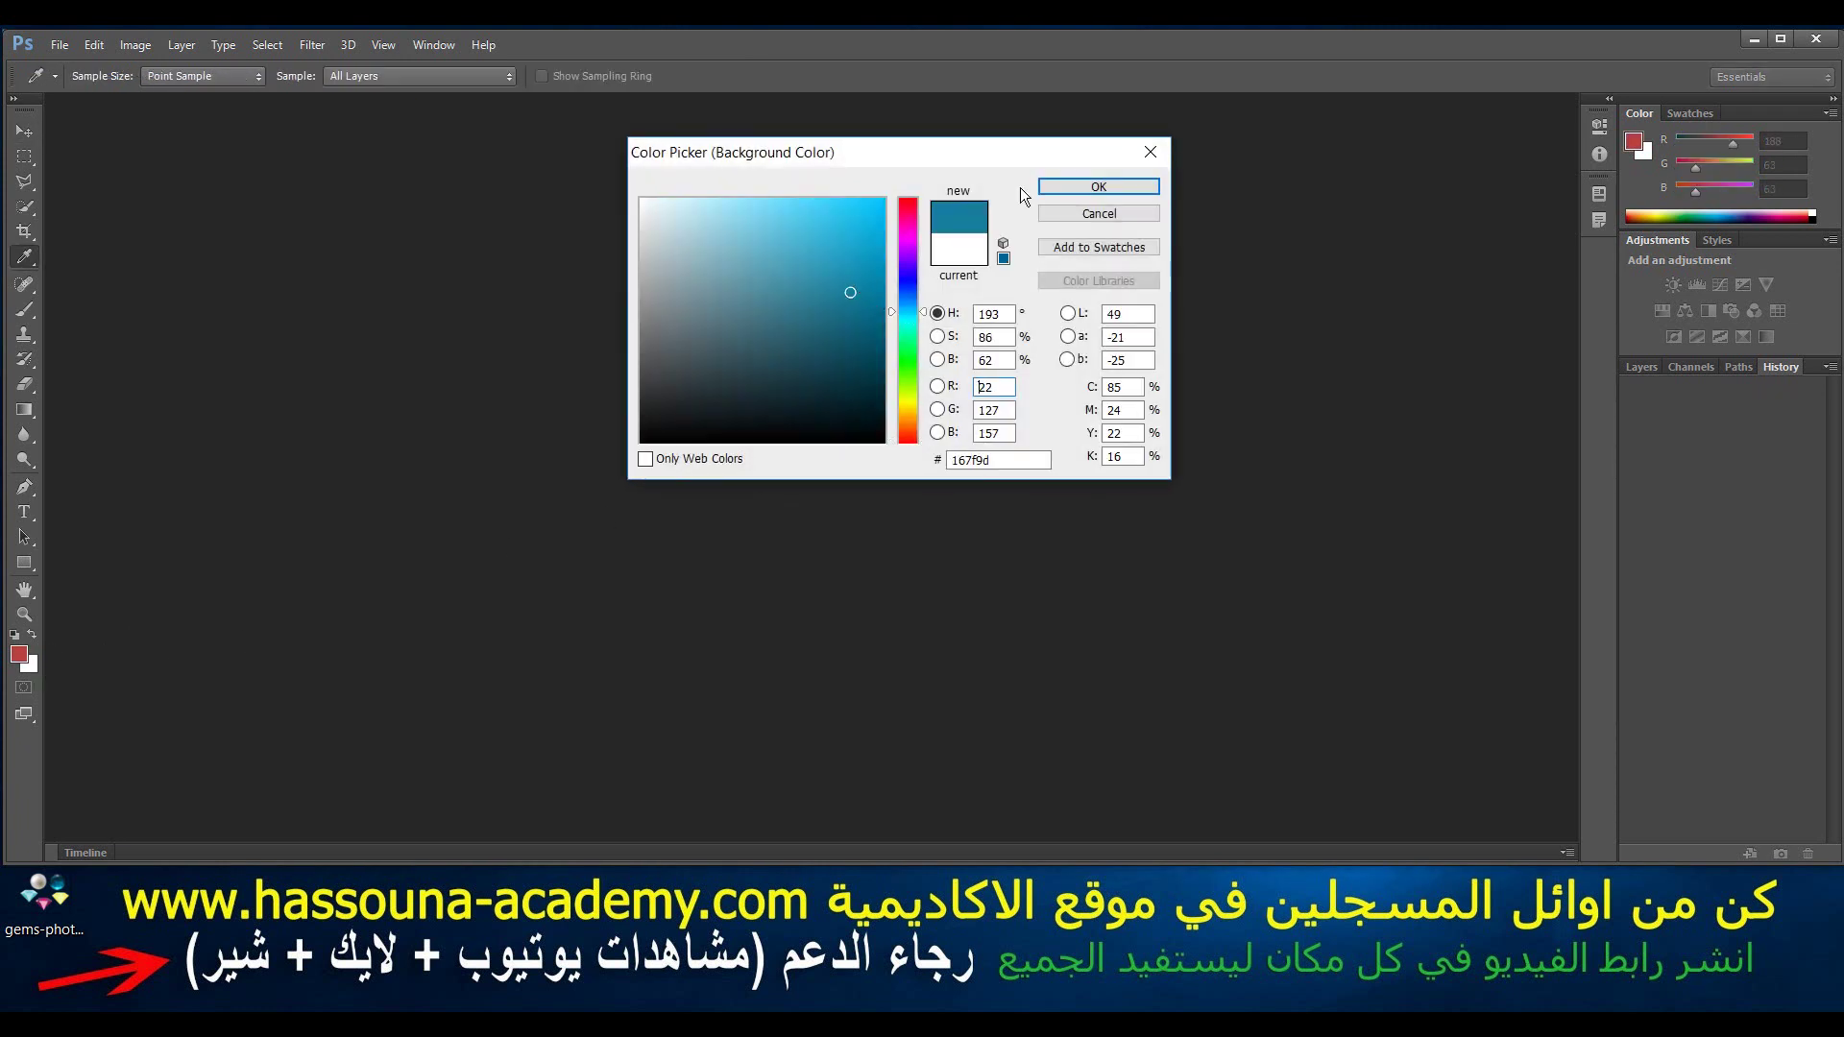
{"action": "left_click", "coordinate": [1066, 185]}
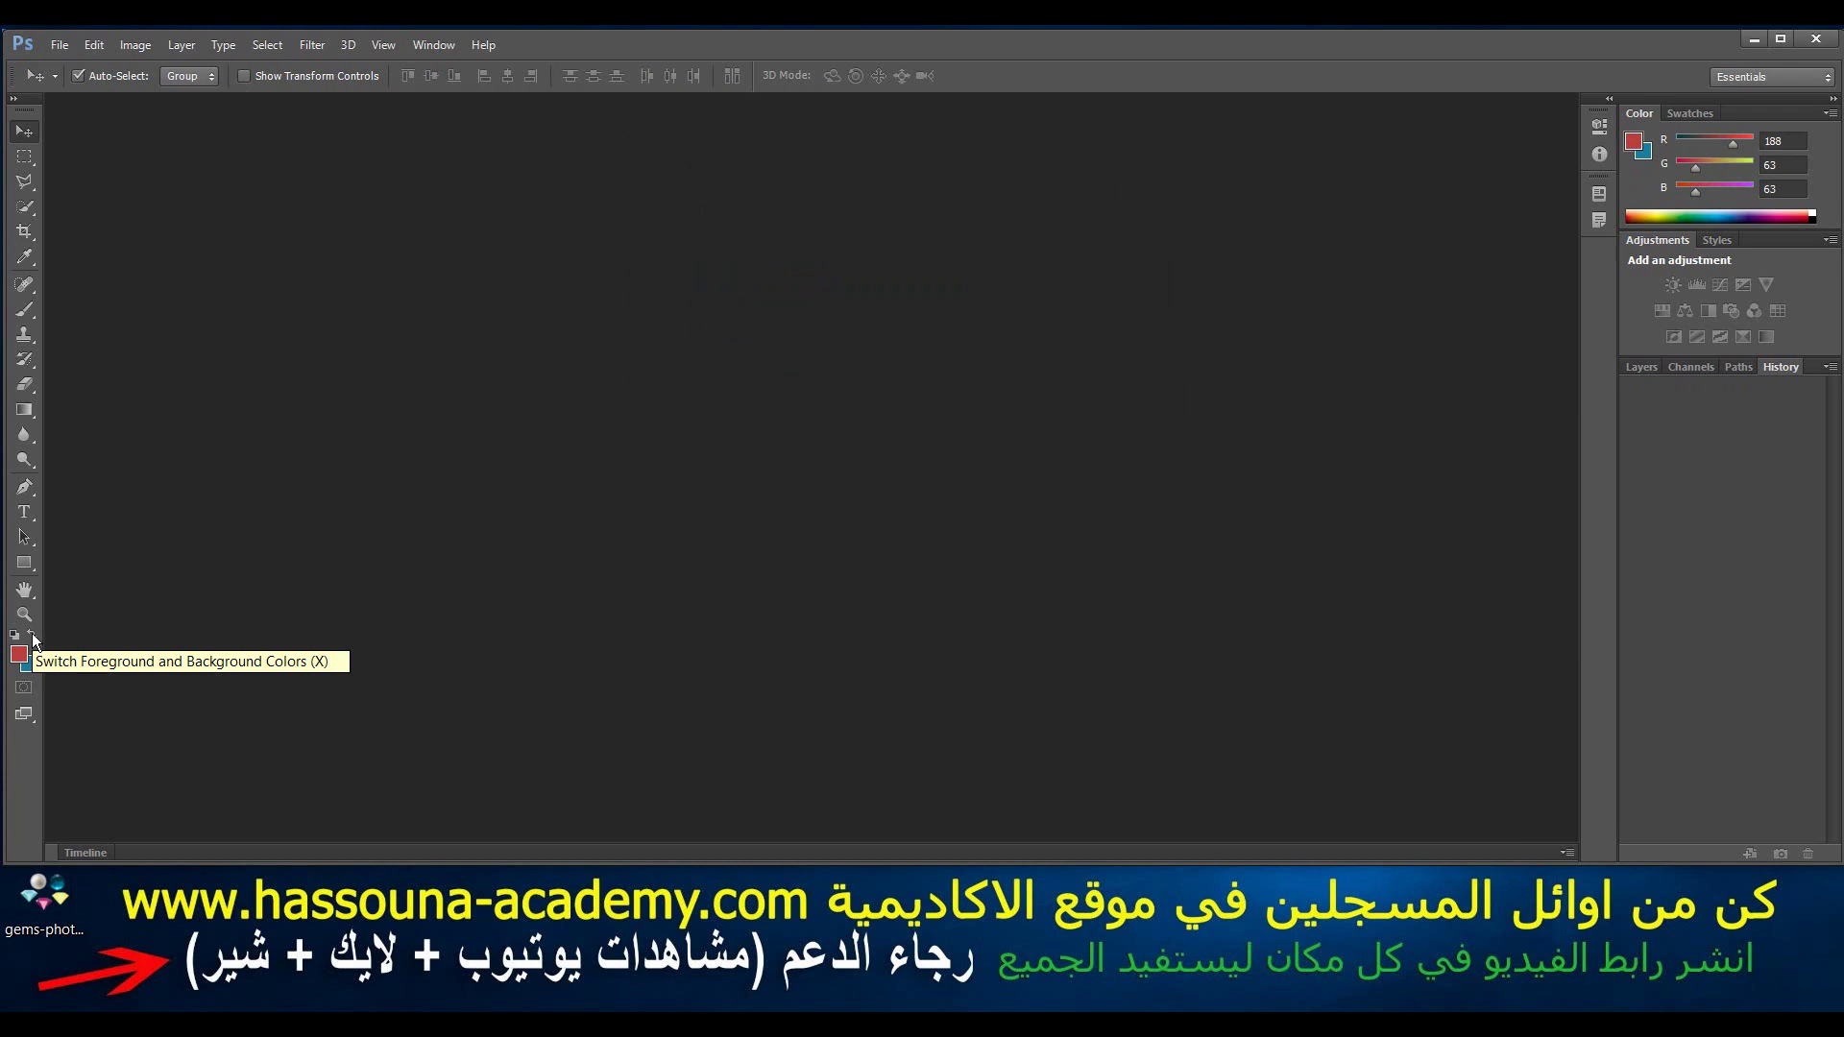
{"action": "left_click", "coordinate": [33, 641]}
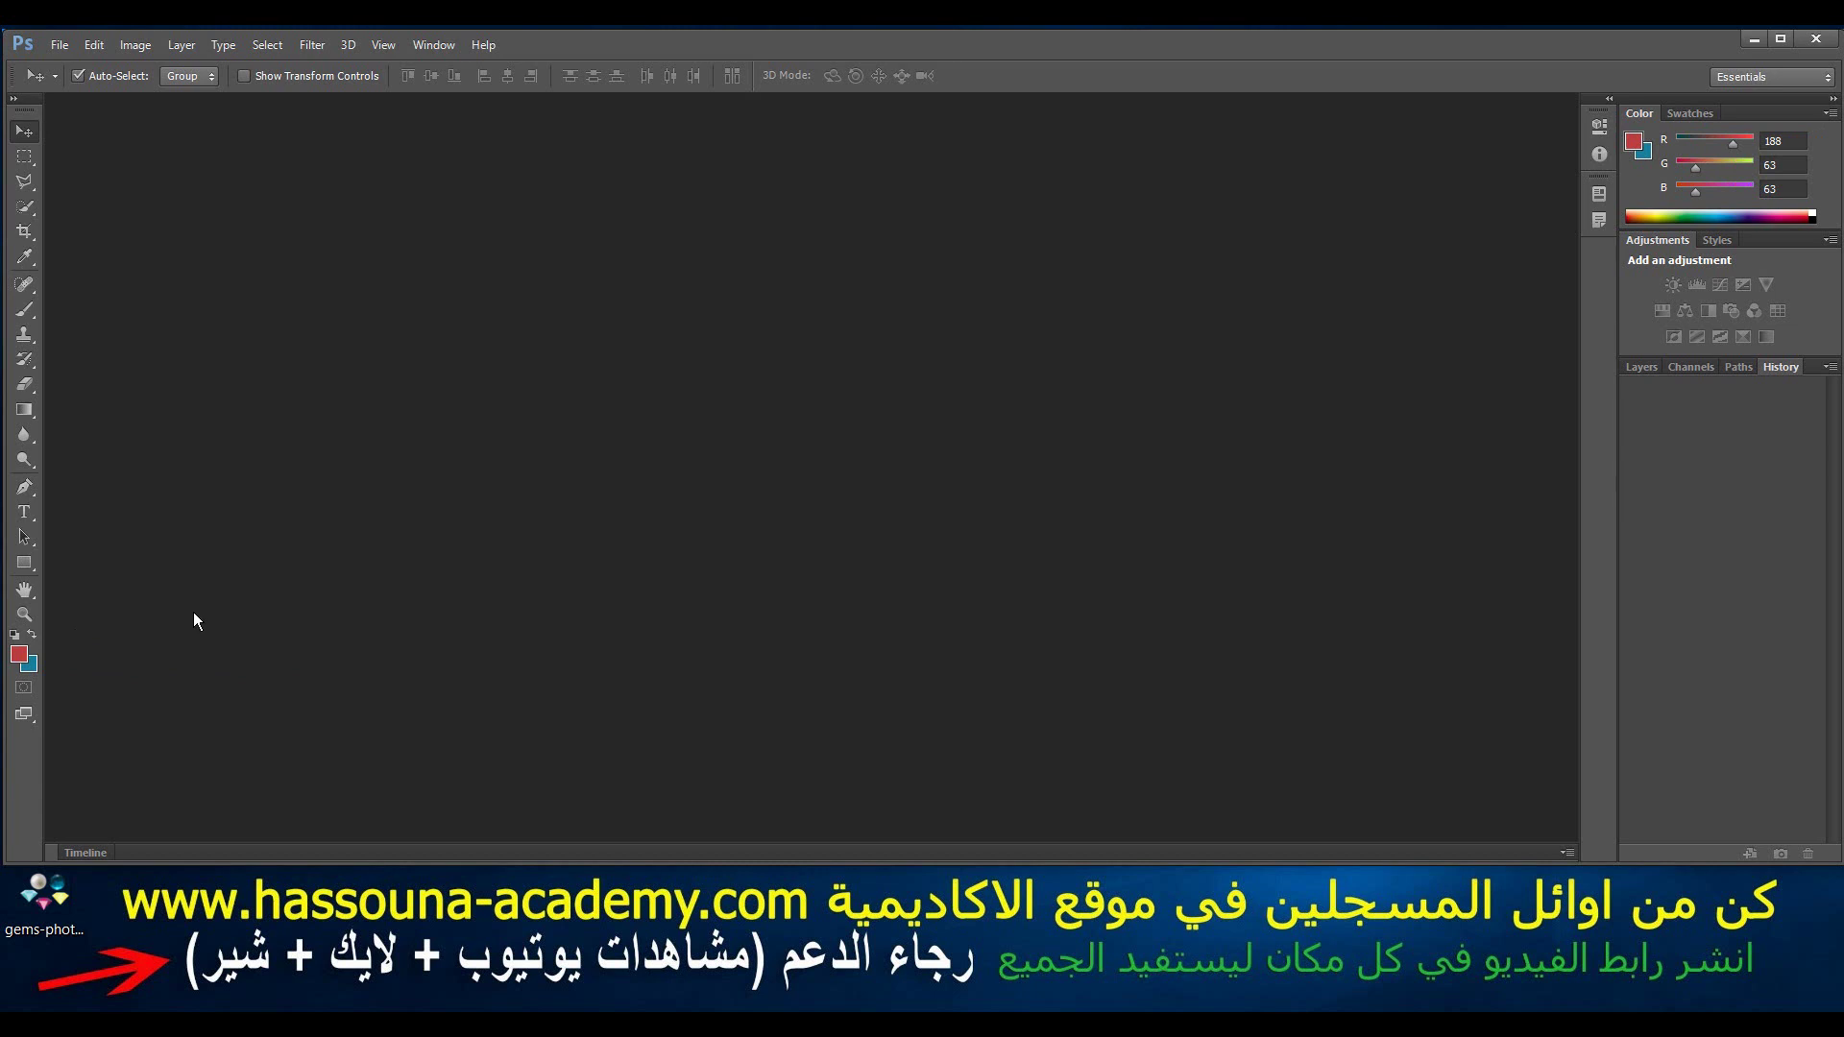
Step: Swap and reset the colours, ending with a white foreground and black background
{"action": "key", "text": "x"}
{"action": "key", "text": "d"}
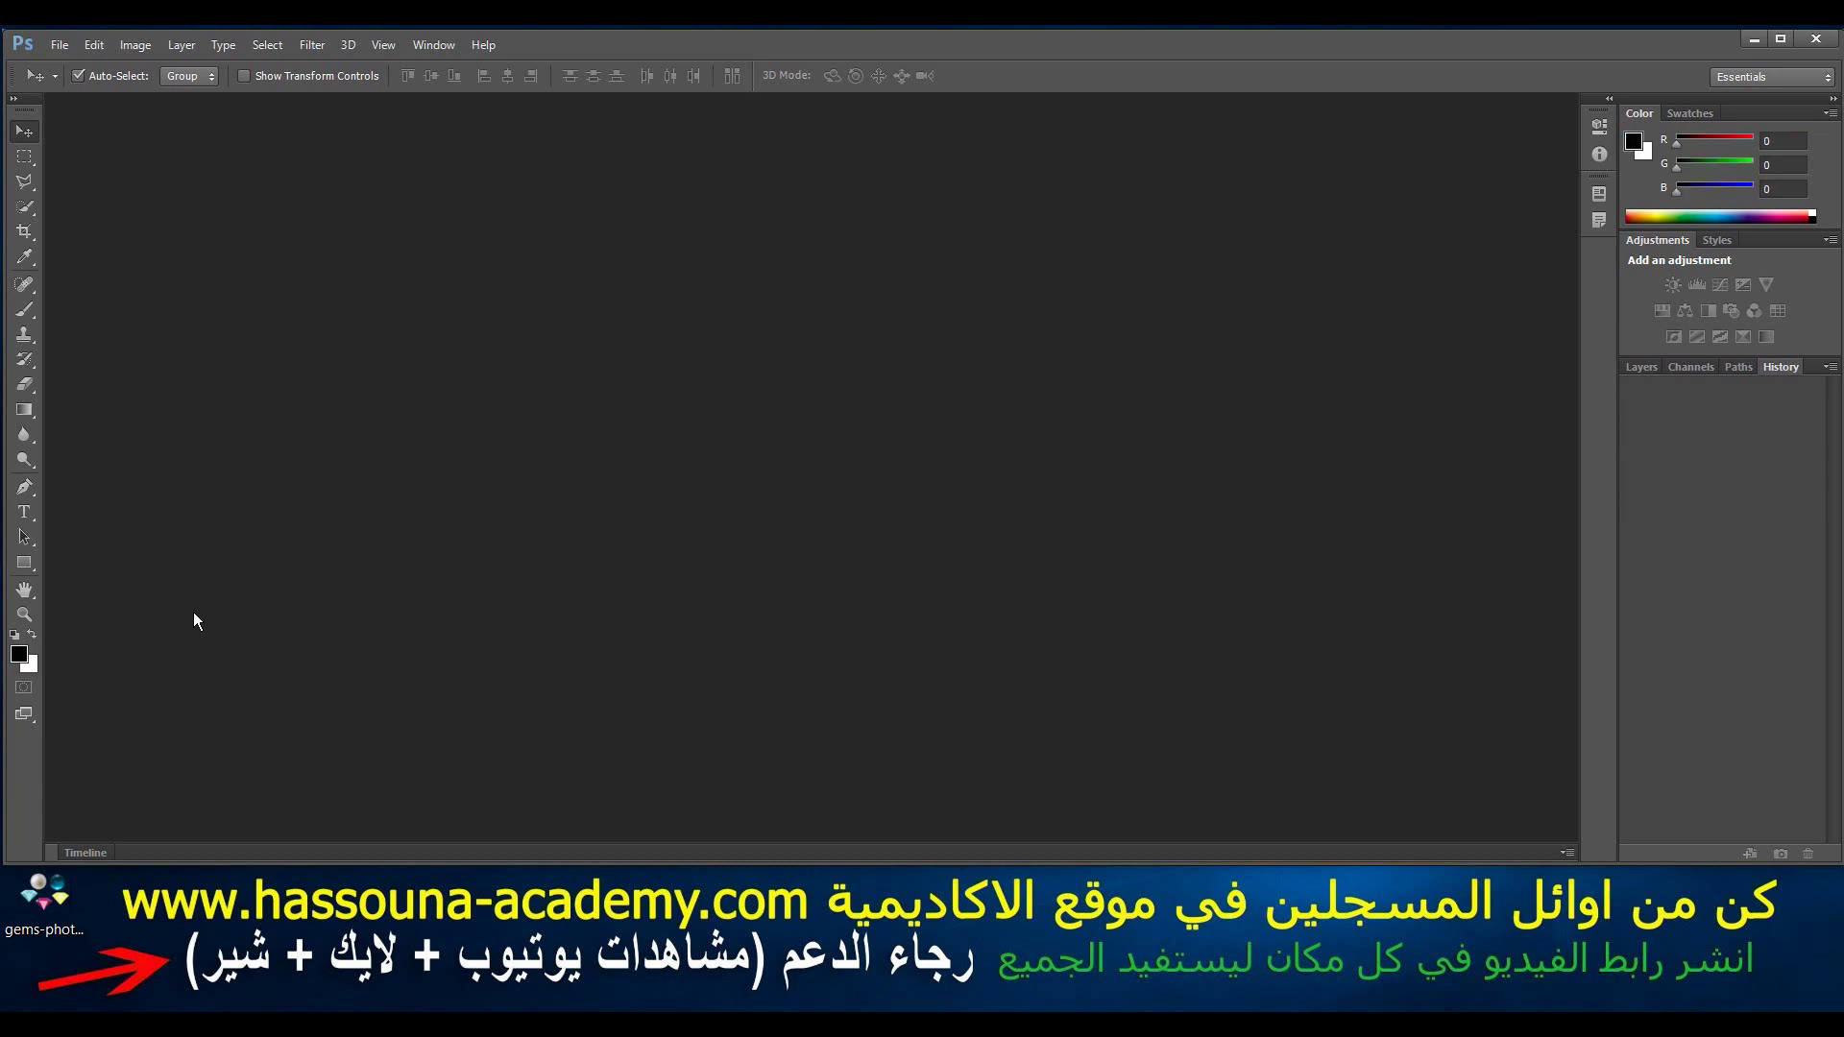
{"action": "key", "text": "x"}
{"action": "key", "text": "x"}
{"action": "key", "text": "x"}
{"action": "key", "text": "x"}
{"action": "key", "text": "x"}
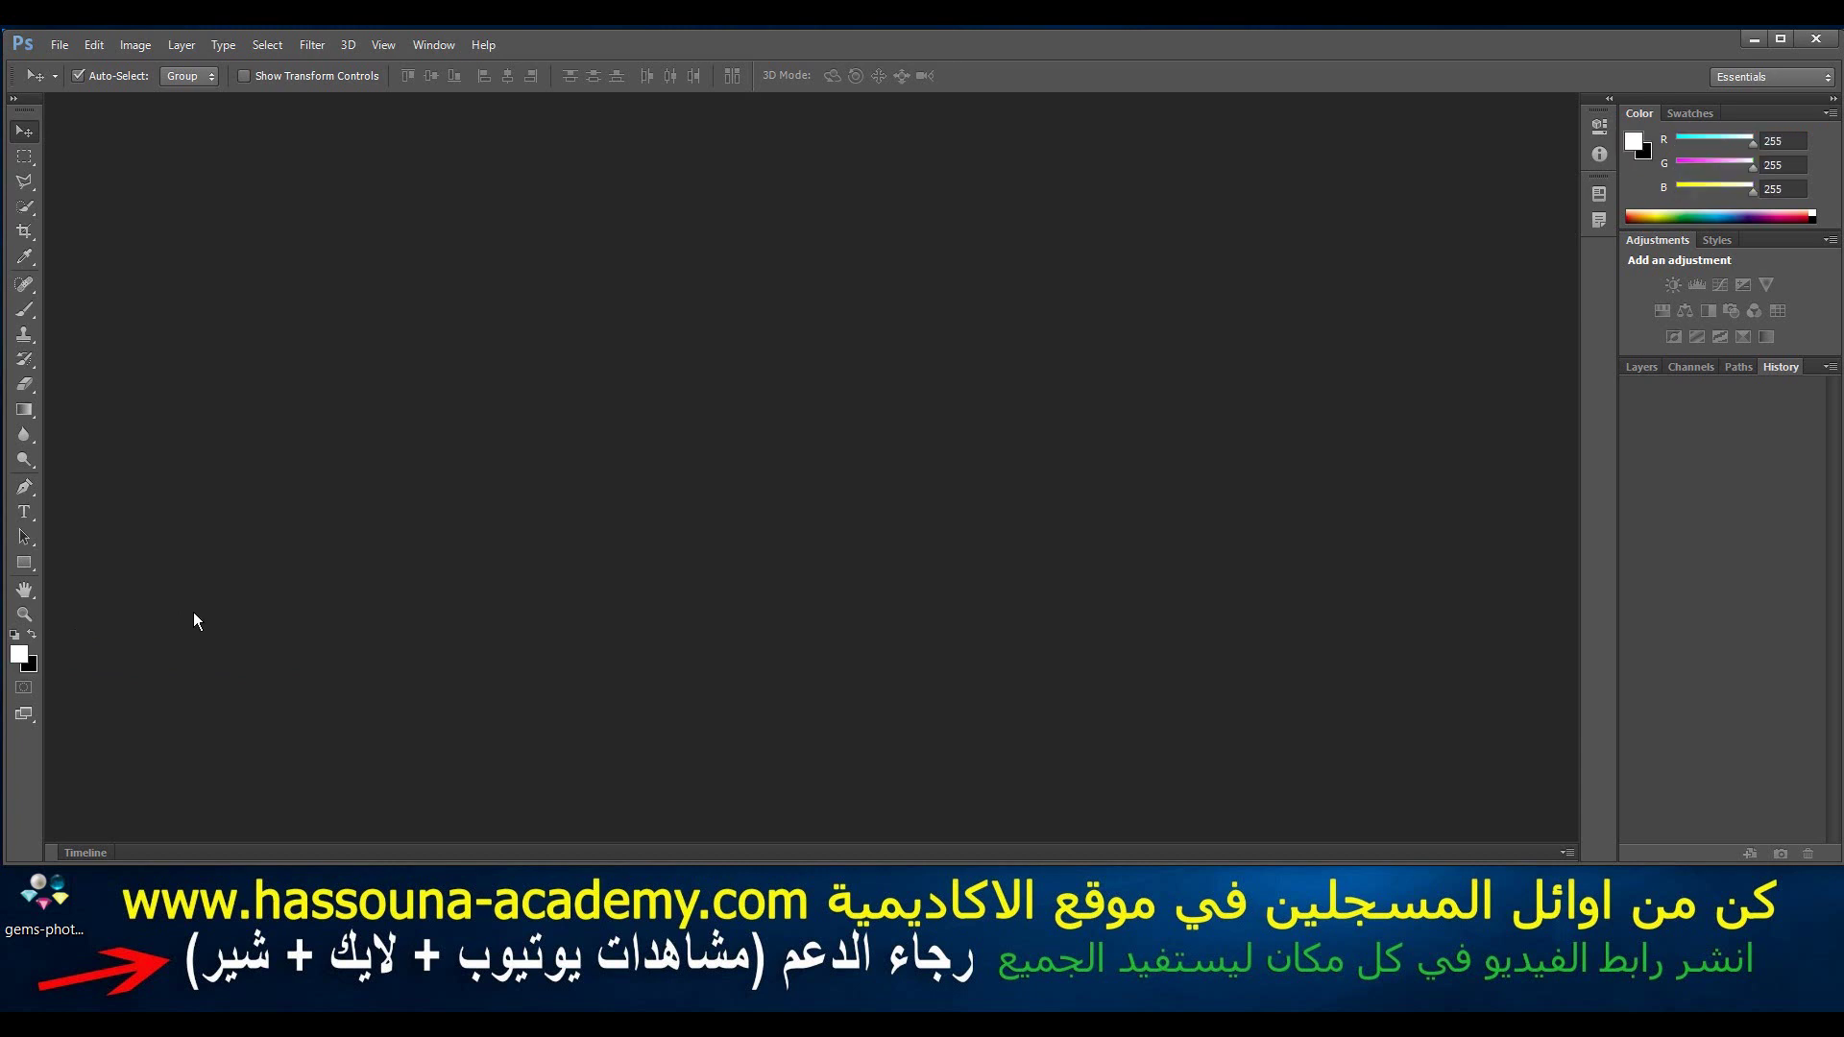
{"action": "key", "text": "x"}
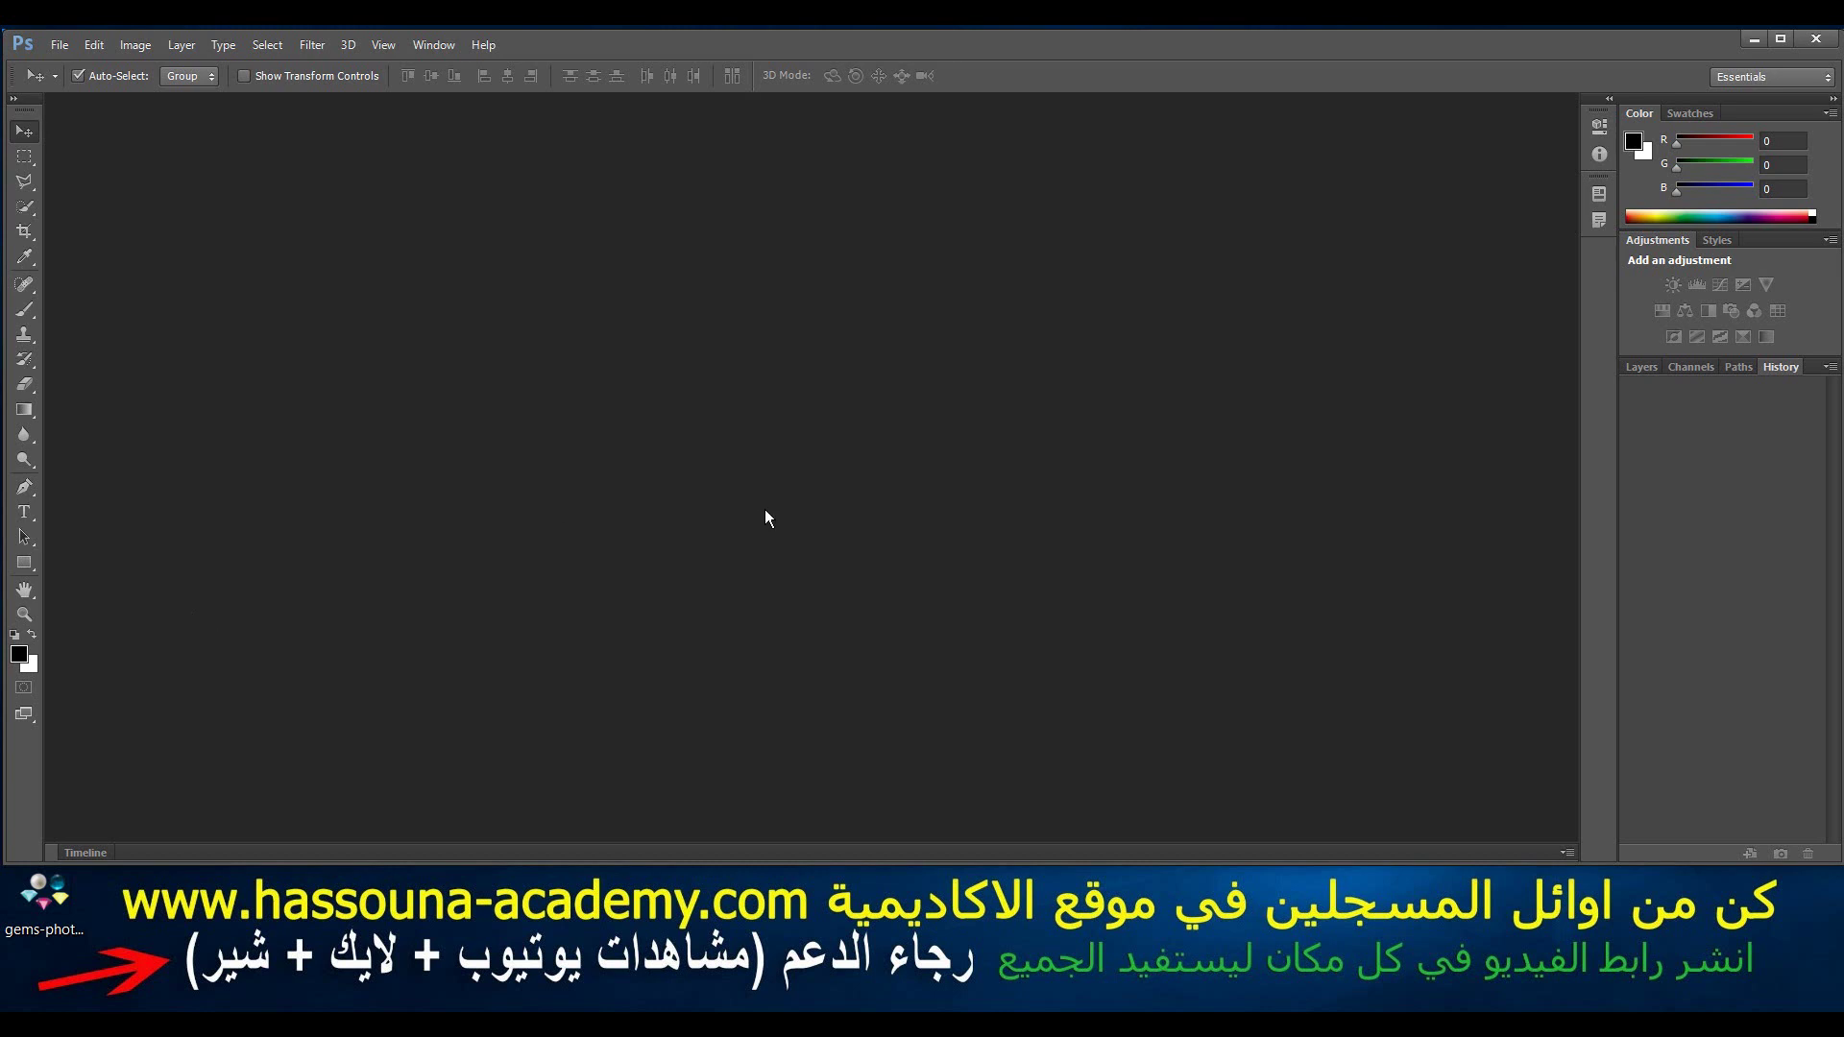
Step: Open bird2.jpg from Libraries > Pictures using Ctrl+O
{"action": "key", "text": "ctrl+o"}
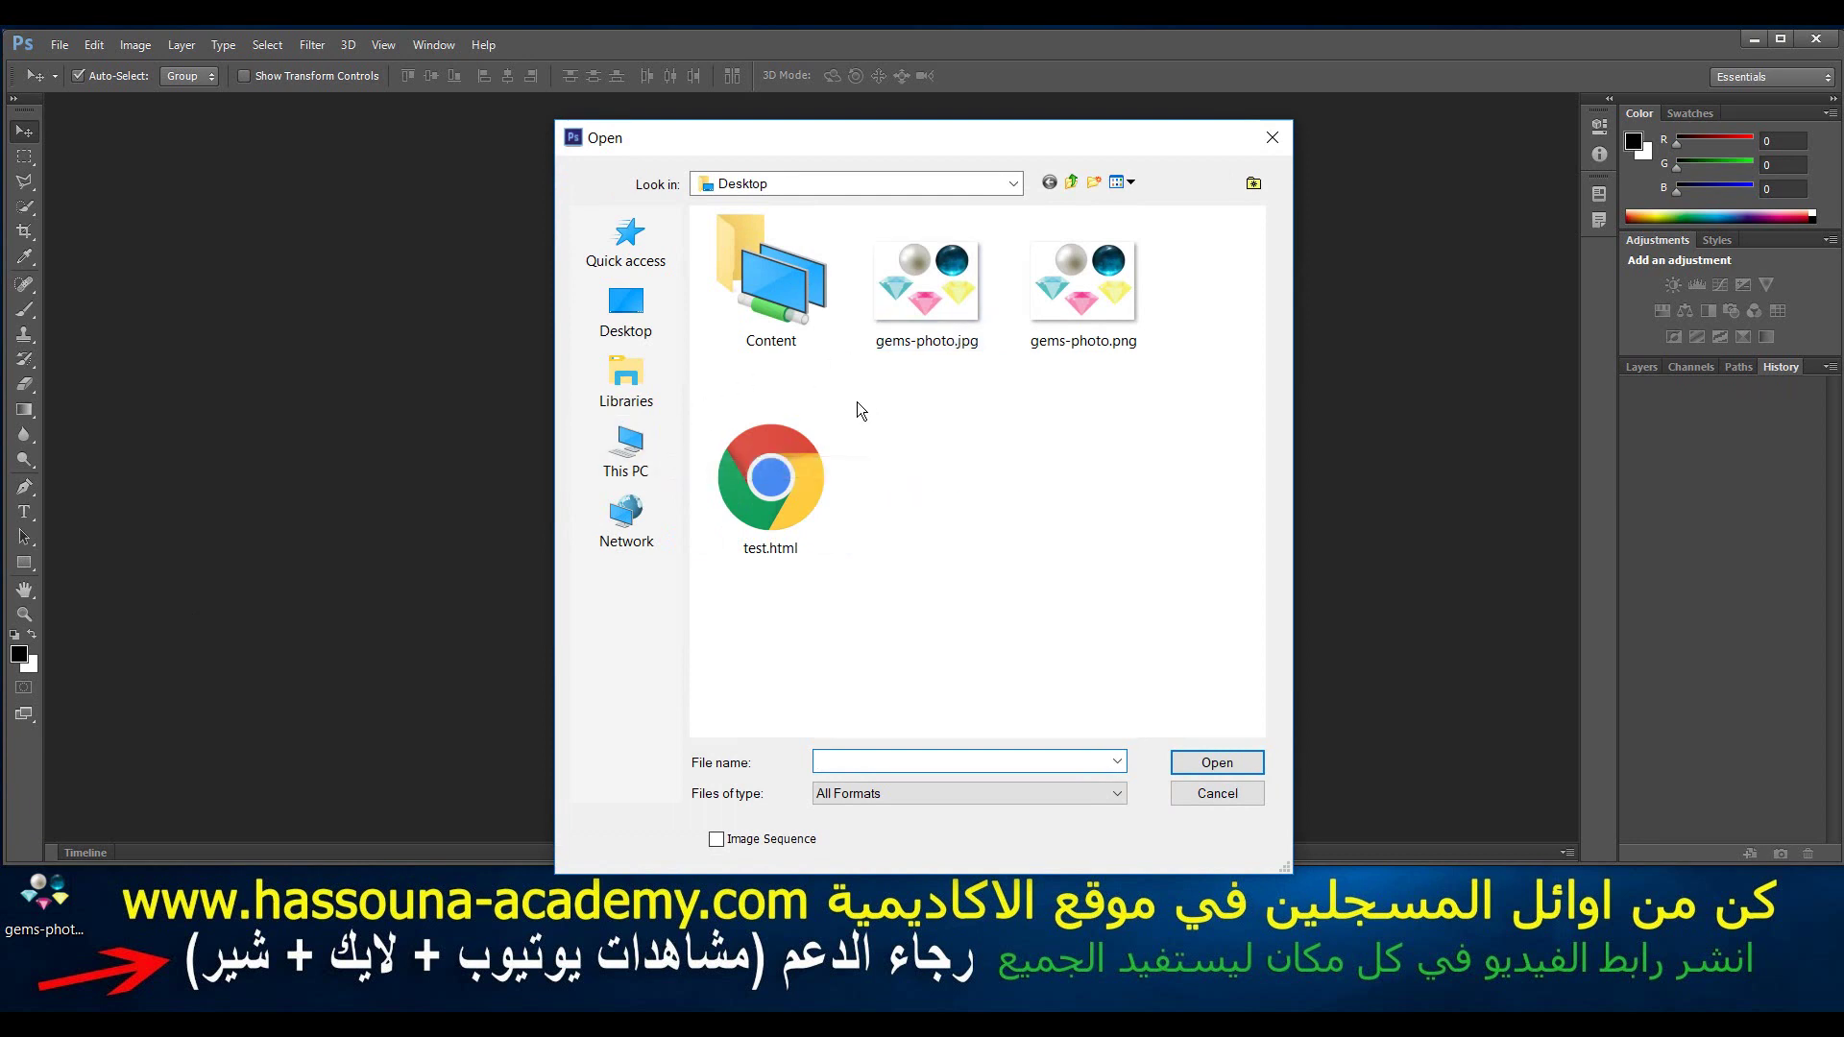
{"action": "left_click", "coordinate": [626, 382]}
{"action": "double_click", "coordinate": [1042, 298]}
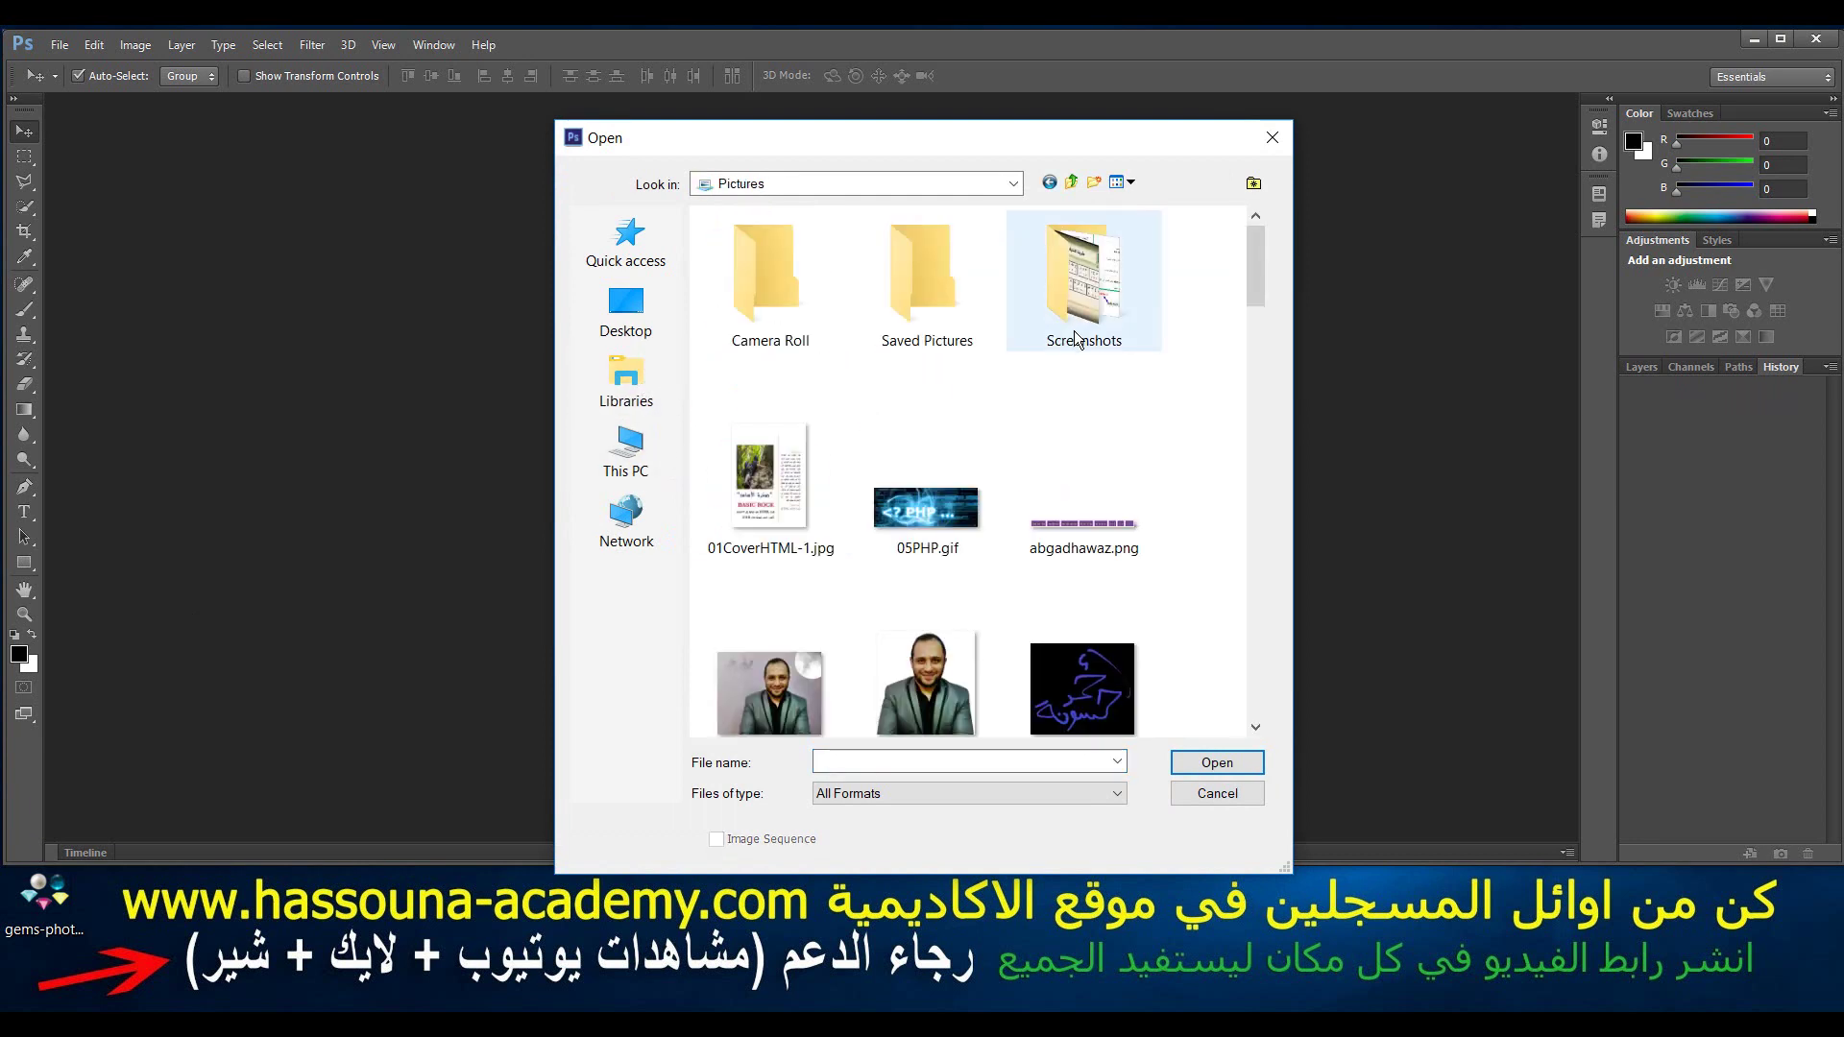
{"action": "scroll", "coordinate": [1076, 543], "scroll_direction": "down", "scroll_amount": 3}
{"action": "scroll", "coordinate": [1078, 549], "scroll_direction": "down", "scroll_amount": 3}
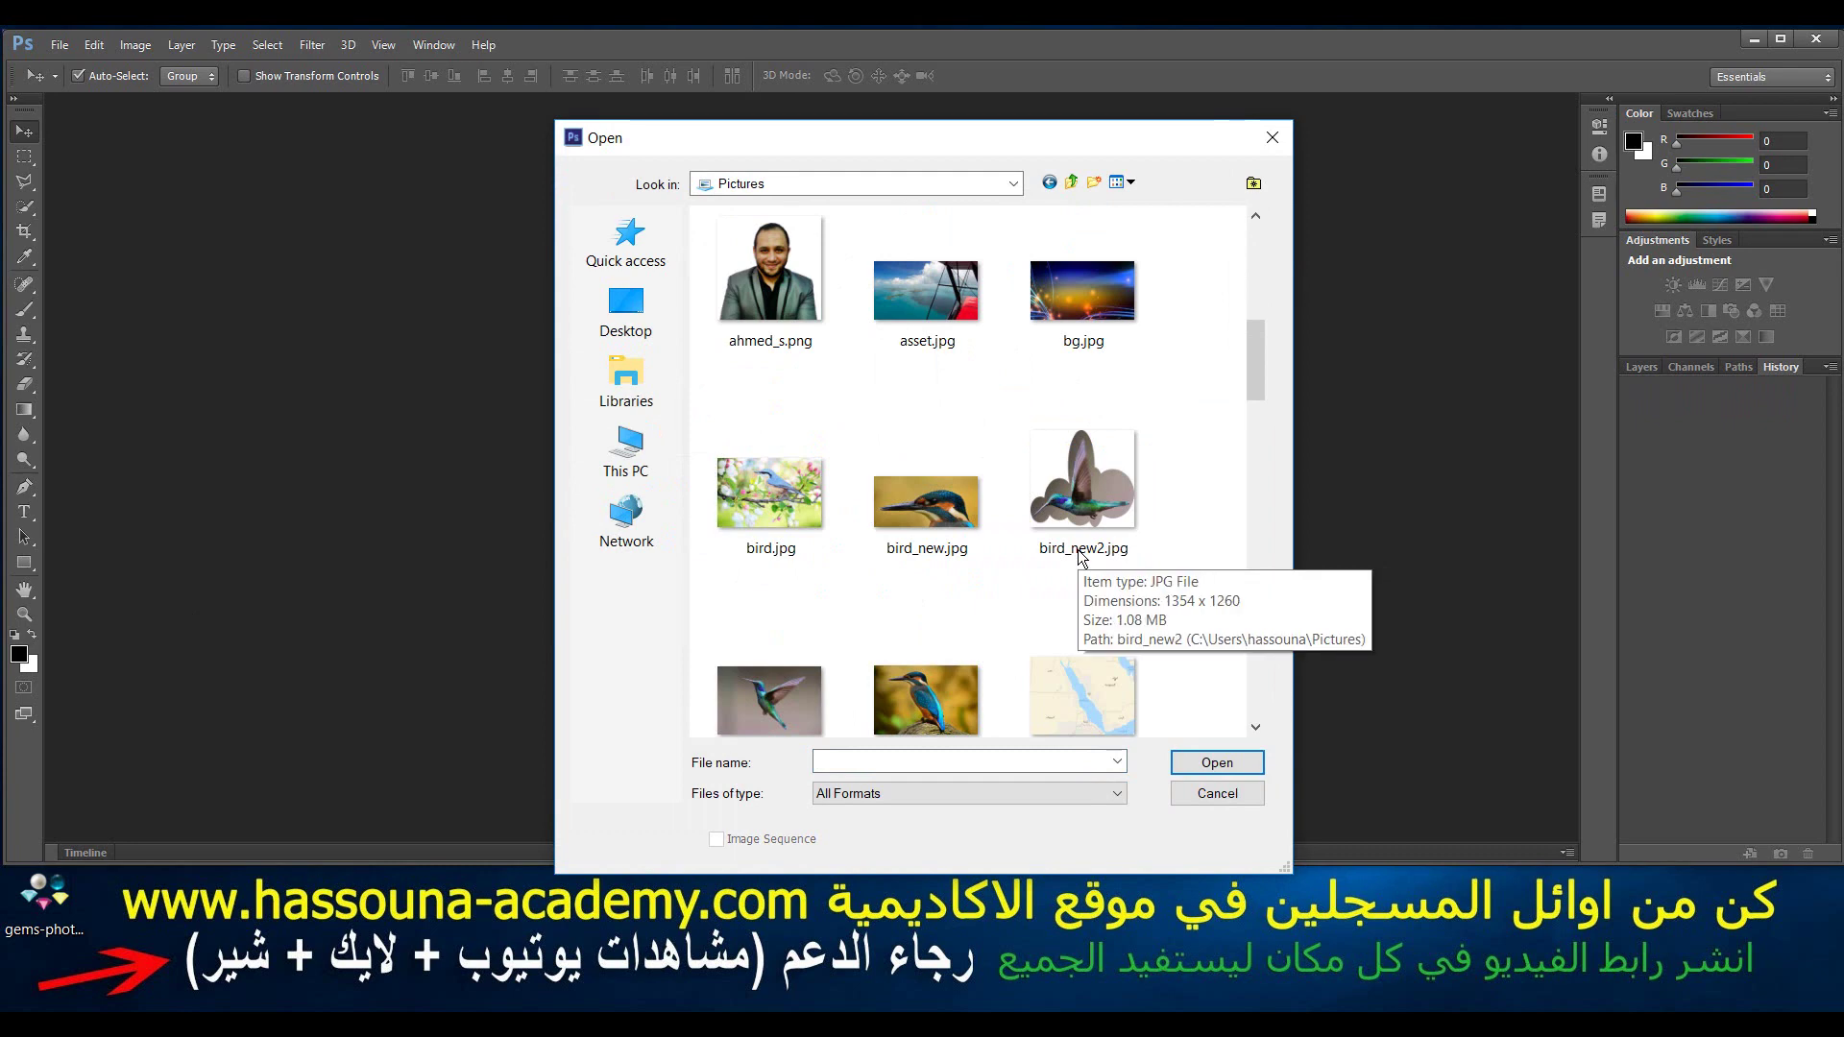
{"action": "scroll", "coordinate": [1078, 549], "scroll_direction": "down", "scroll_amount": 3}
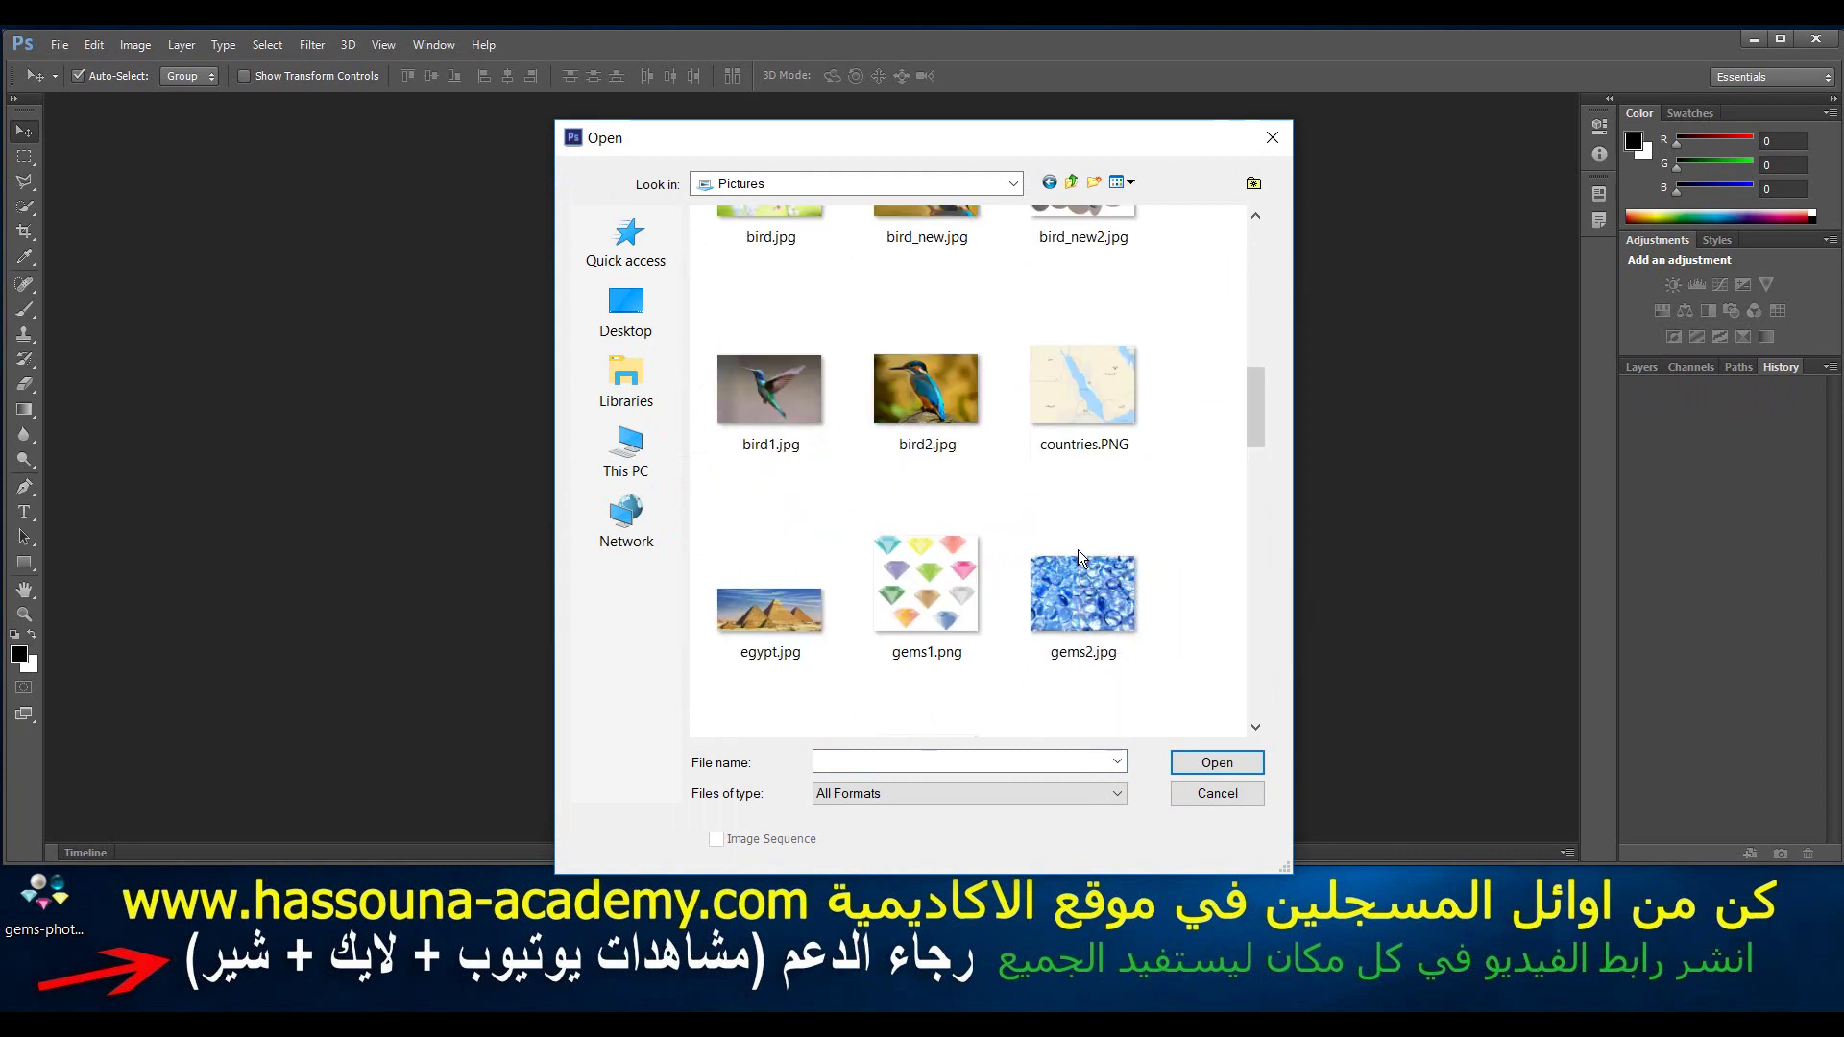
{"action": "double_click", "coordinate": [949, 413]}
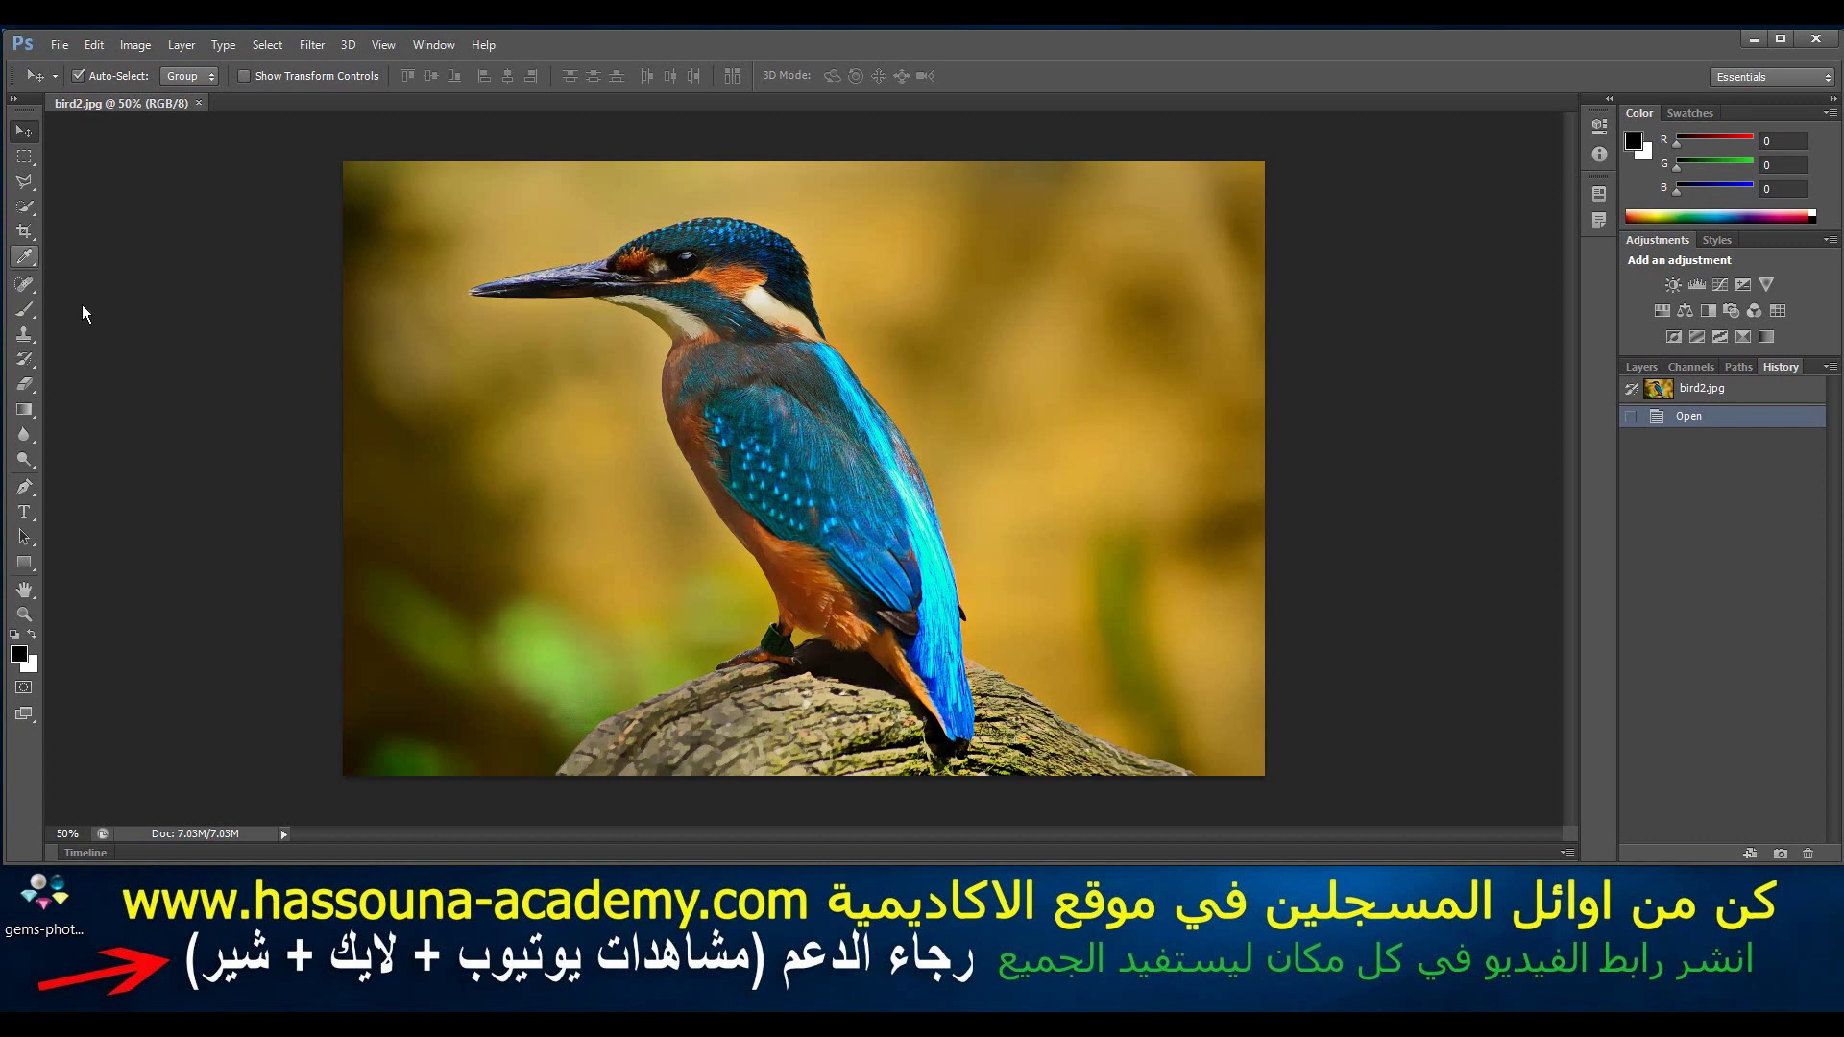
Step: Eyedropper-sample the tan background, ending on the bird's cyan feathers (RGB 33, 247, 245)
{"action": "left_click", "coordinate": [26, 258]}
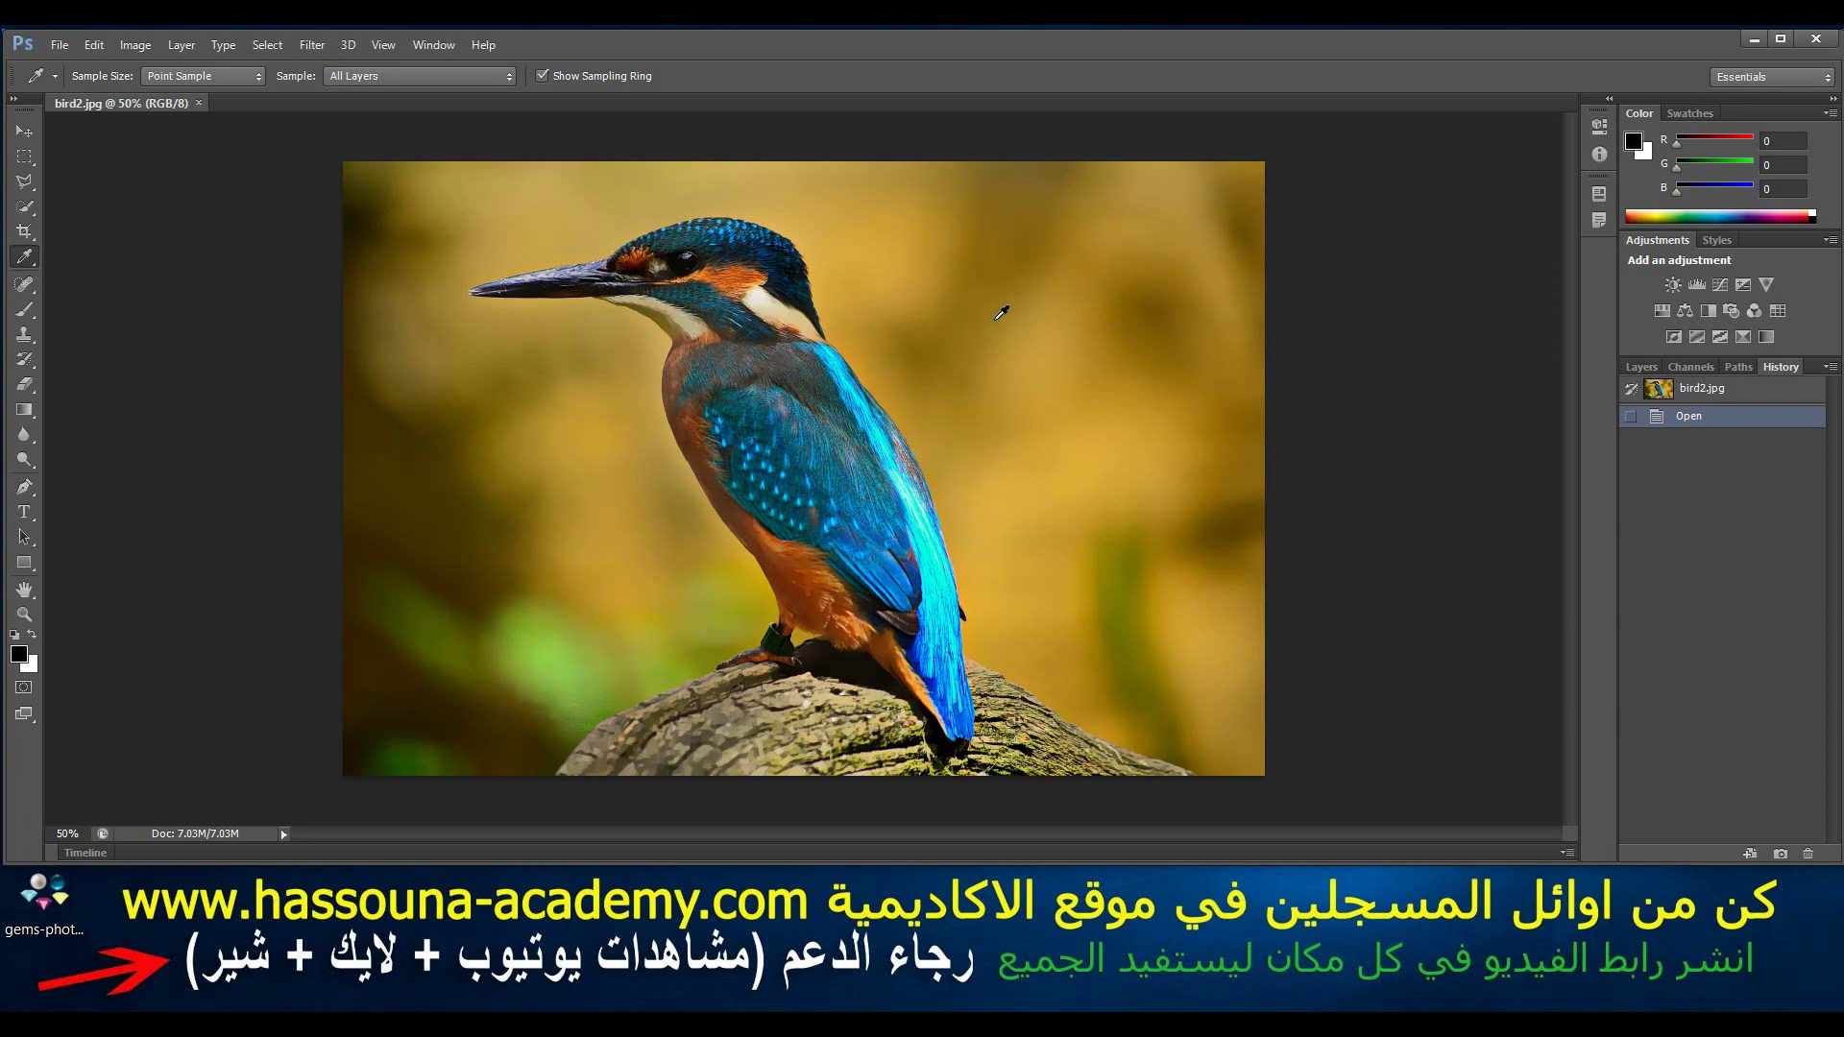
{"action": "left_click", "coordinate": [1000, 314]}
{"action": "mouse_move", "coordinate": [1007, 356]}
{"action": "left_mouse_down"}
{"action": "mouse_move", "coordinate": [997, 443]}
{"action": "mouse_move", "coordinate": [938, 438]}
{"action": "mouse_move", "coordinate": [946, 384]}
{"action": "mouse_move", "coordinate": [941, 433]}
{"action": "left_mouse_up"}
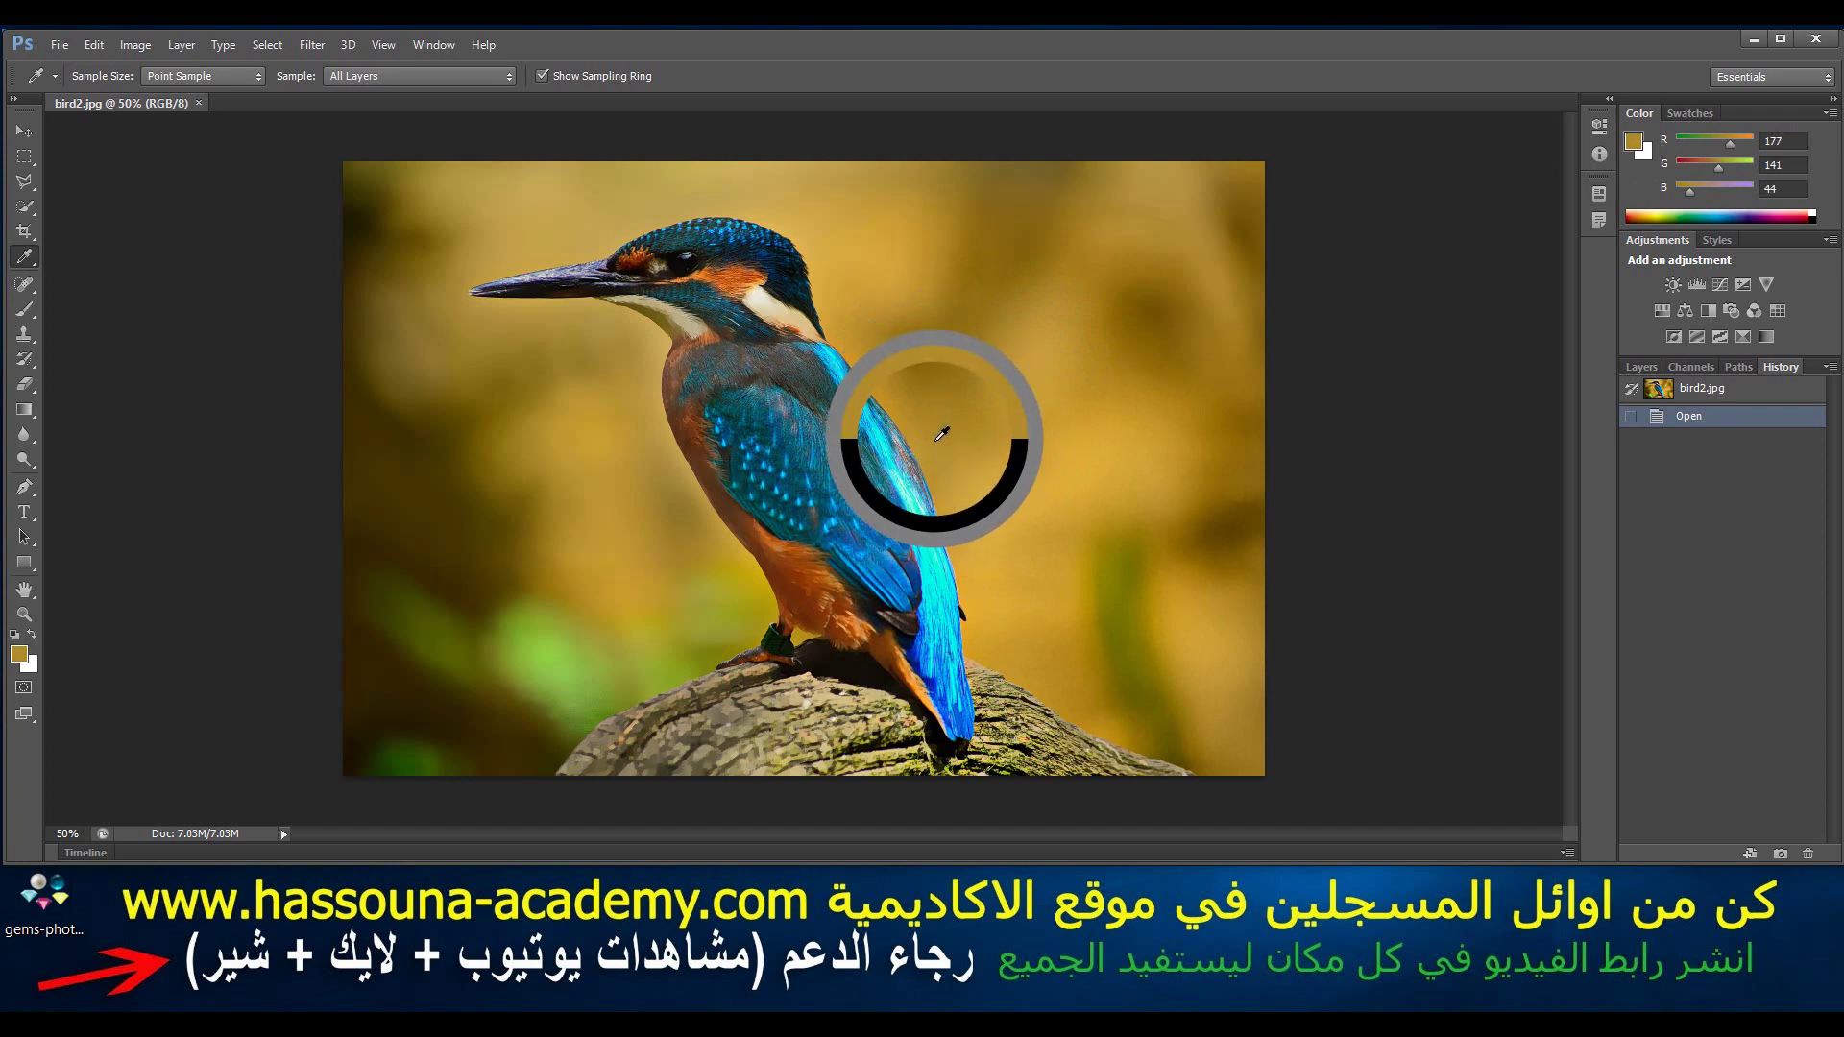
{"action": "mouse_move", "coordinate": [941, 433]}
{"action": "left_mouse_down"}
{"action": "mouse_move", "coordinate": [938, 471]}
{"action": "mouse_move", "coordinate": [869, 526]}
{"action": "mouse_move", "coordinate": [792, 552]}
{"action": "mouse_move", "coordinate": [731, 499]}
{"action": "mouse_move", "coordinate": [711, 463]}
{"action": "mouse_move", "coordinate": [914, 484]}
{"action": "mouse_move", "coordinate": [861, 490]}
{"action": "mouse_move", "coordinate": [811, 286]}
{"action": "mouse_move", "coordinate": [751, 206]}
{"action": "mouse_move", "coordinate": [711, 219]}
{"action": "mouse_move", "coordinate": [714, 242]}
{"action": "mouse_move", "coordinate": [727, 184]}
{"action": "mouse_move", "coordinate": [766, 279]}
{"action": "mouse_move", "coordinate": [722, 195]}
{"action": "mouse_move", "coordinate": [690, 219]}
{"action": "mouse_move", "coordinate": [651, 207]}
{"action": "mouse_move", "coordinate": [515, 293]}
{"action": "mouse_move", "coordinate": [519, 383]}
{"action": "mouse_move", "coordinate": [688, 522]}
{"action": "mouse_move", "coordinate": [786, 564]}
{"action": "mouse_move", "coordinate": [868, 560]}
{"action": "mouse_move", "coordinate": [906, 465]}
{"action": "left_mouse_up"}
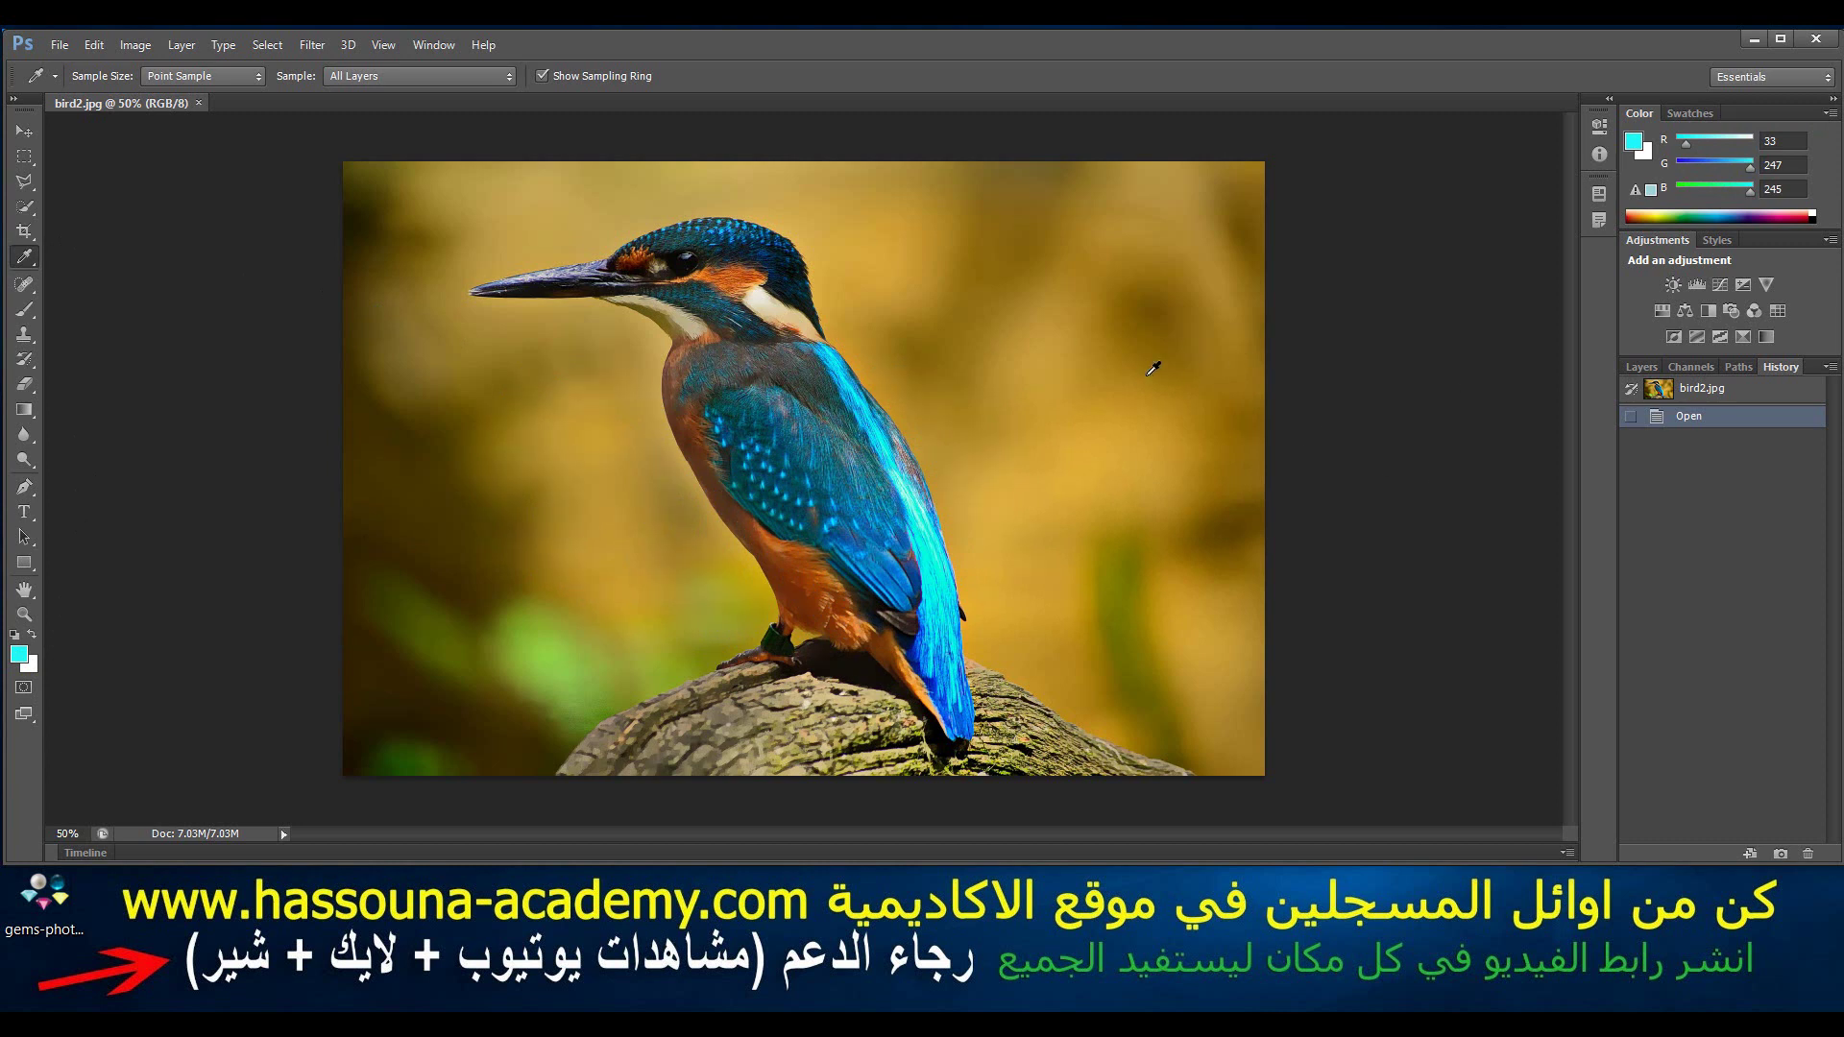
Step: Choose the Color Sampler Tool from the Eyedropper flyout
{"action": "right_click", "coordinate": [23, 263]}
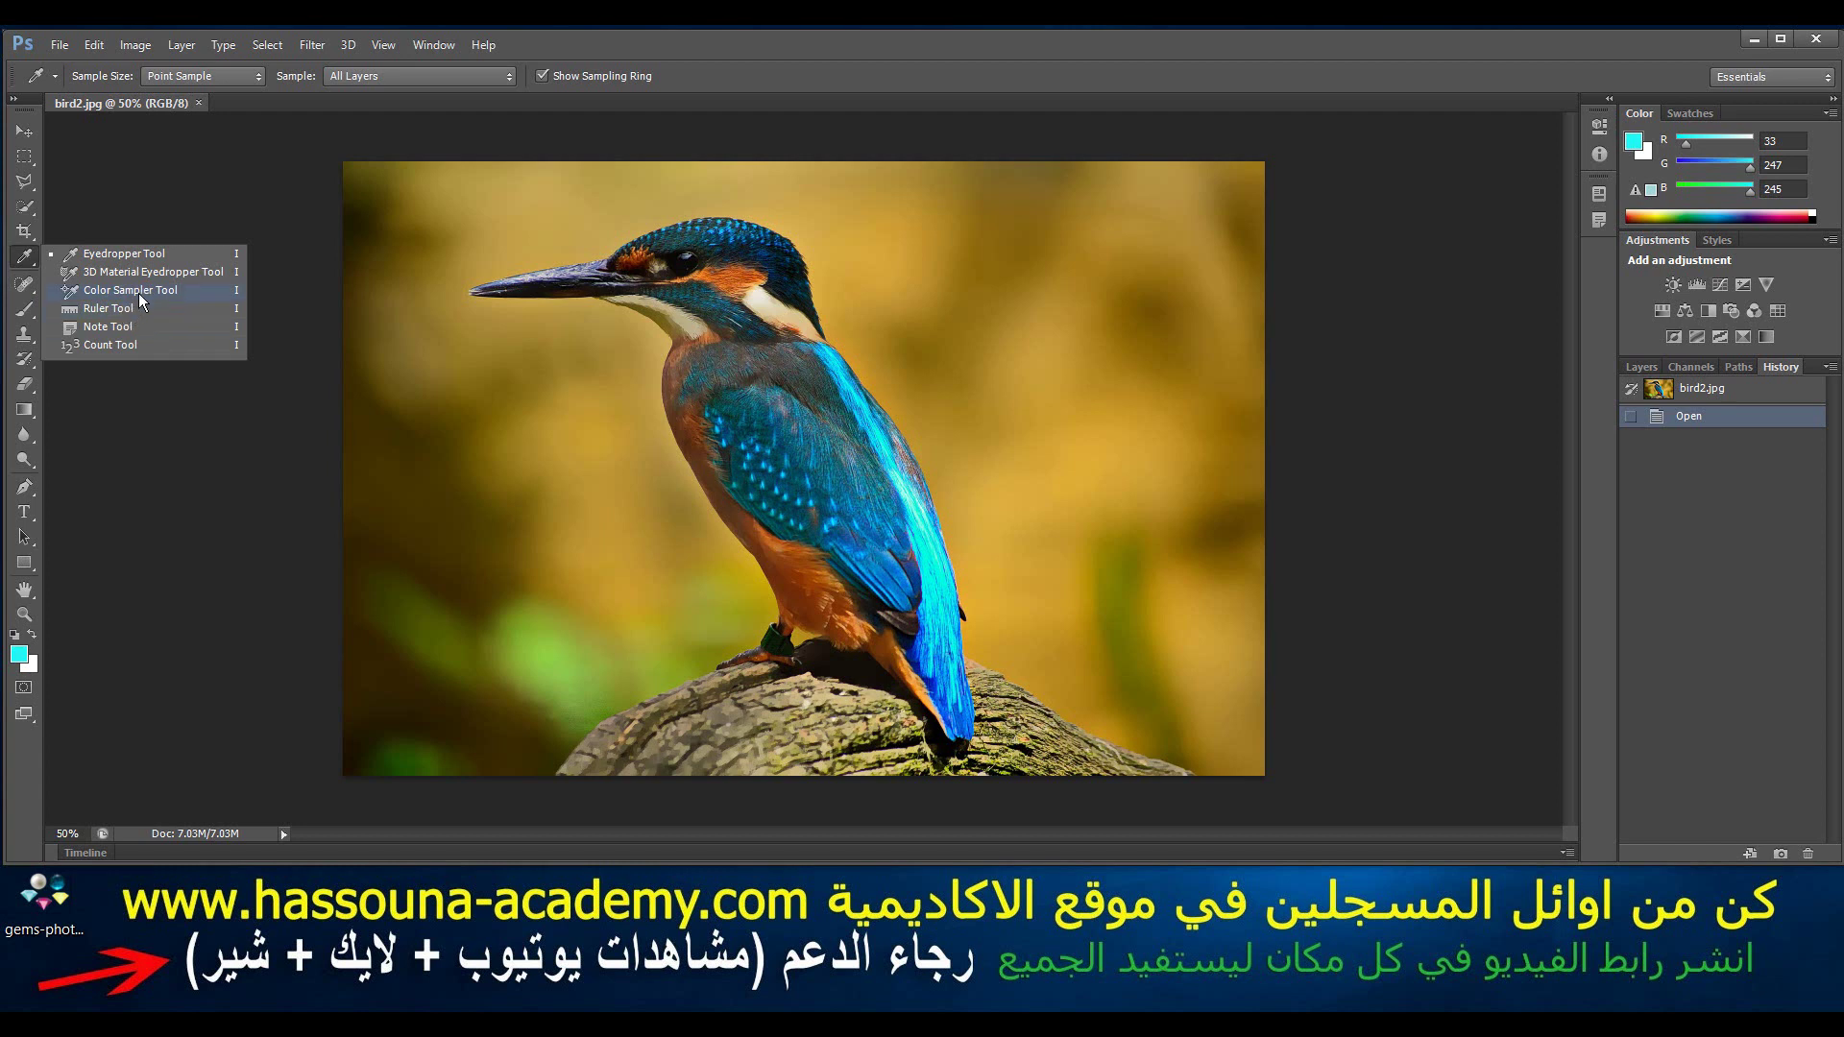
{"action": "left_click", "coordinate": [138, 292]}
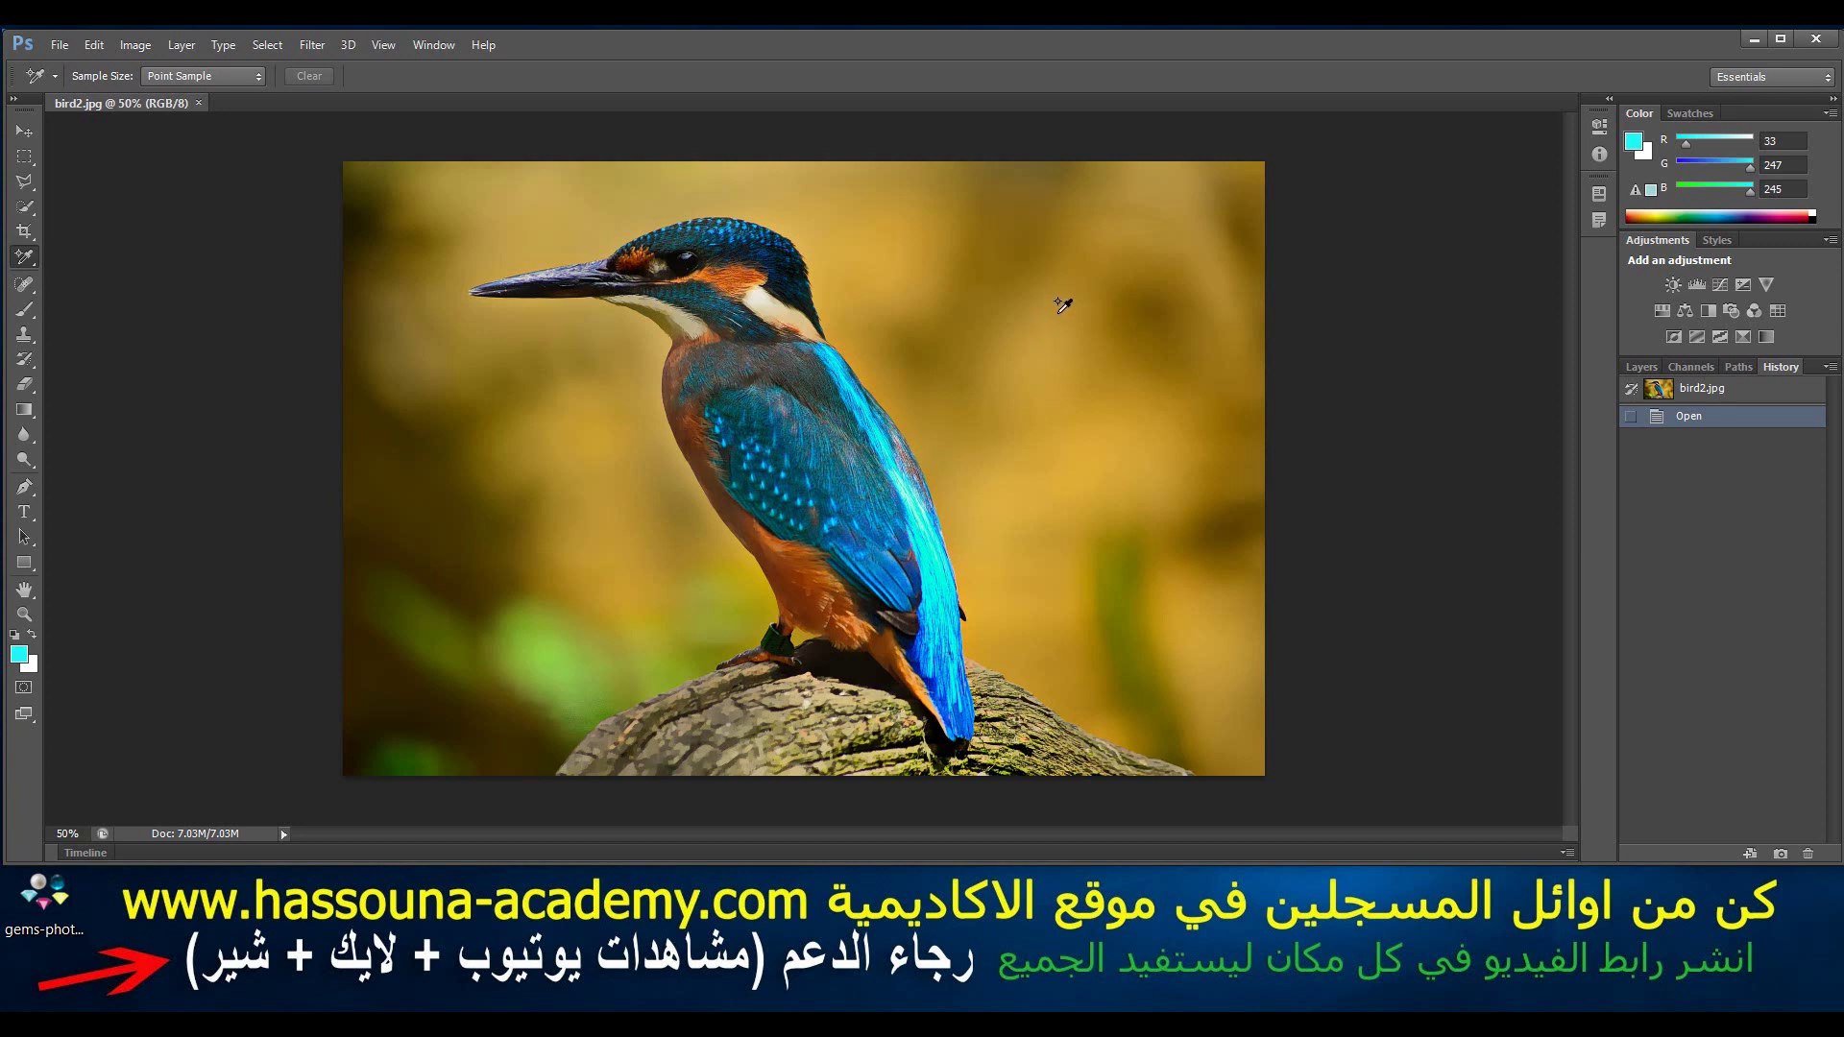
Step: Place sampler #1 on the tan background and set its Info readout to RGB (212, 165, 59)
{"action": "key", "text": "F8"}
{"action": "left_click", "coordinate": [862, 239]}
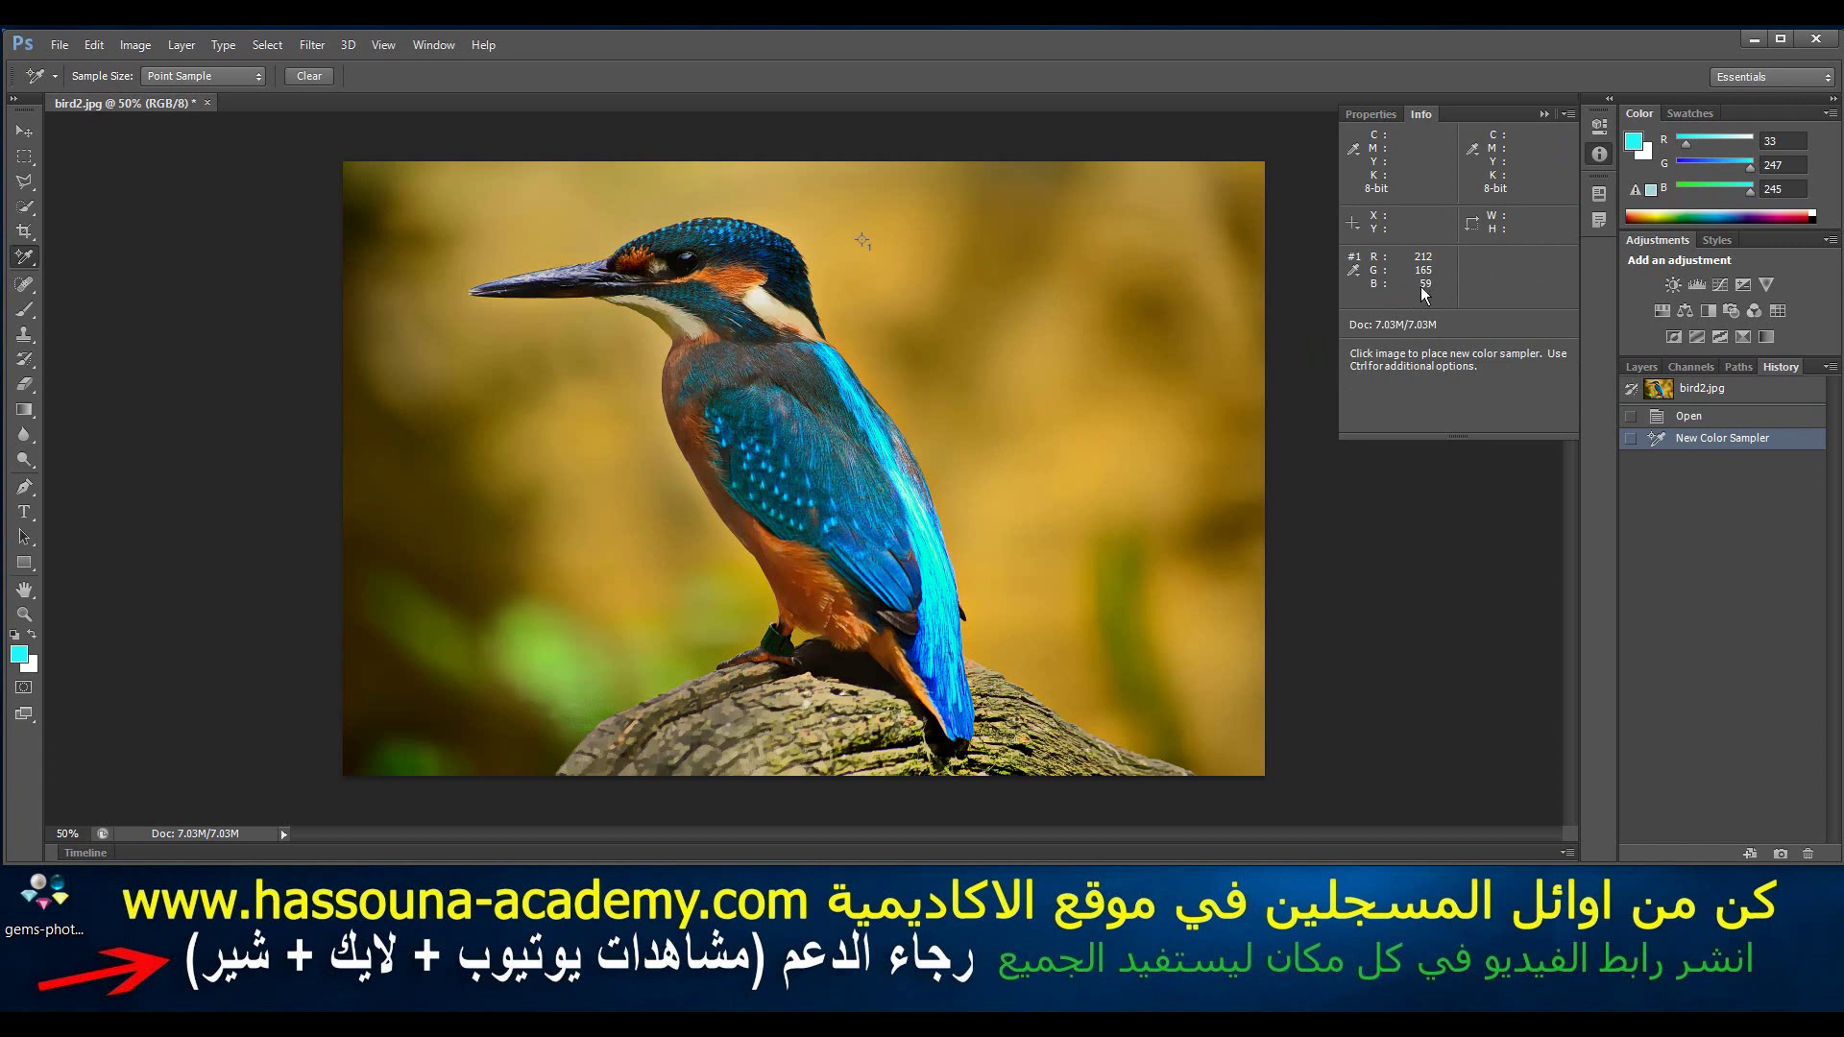
{"action": "left_click", "coordinate": [1353, 270]}
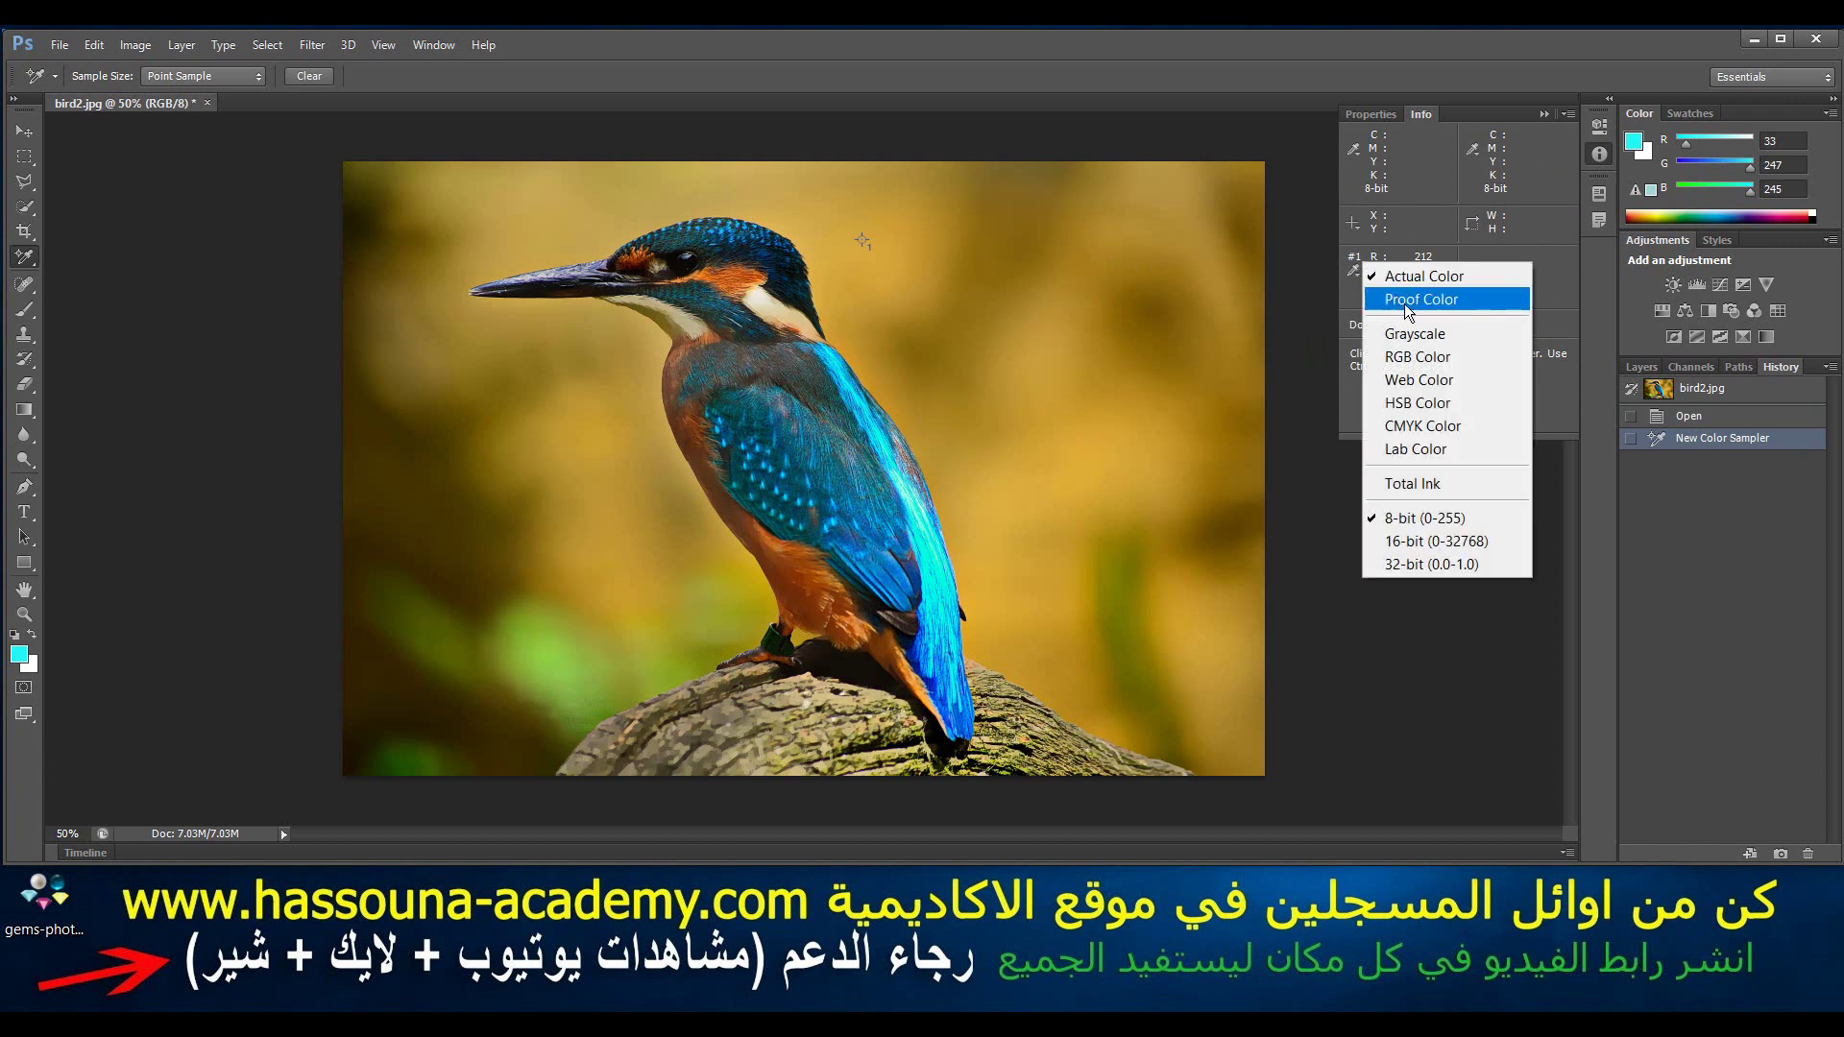
{"action": "left_click", "coordinate": [1417, 401]}
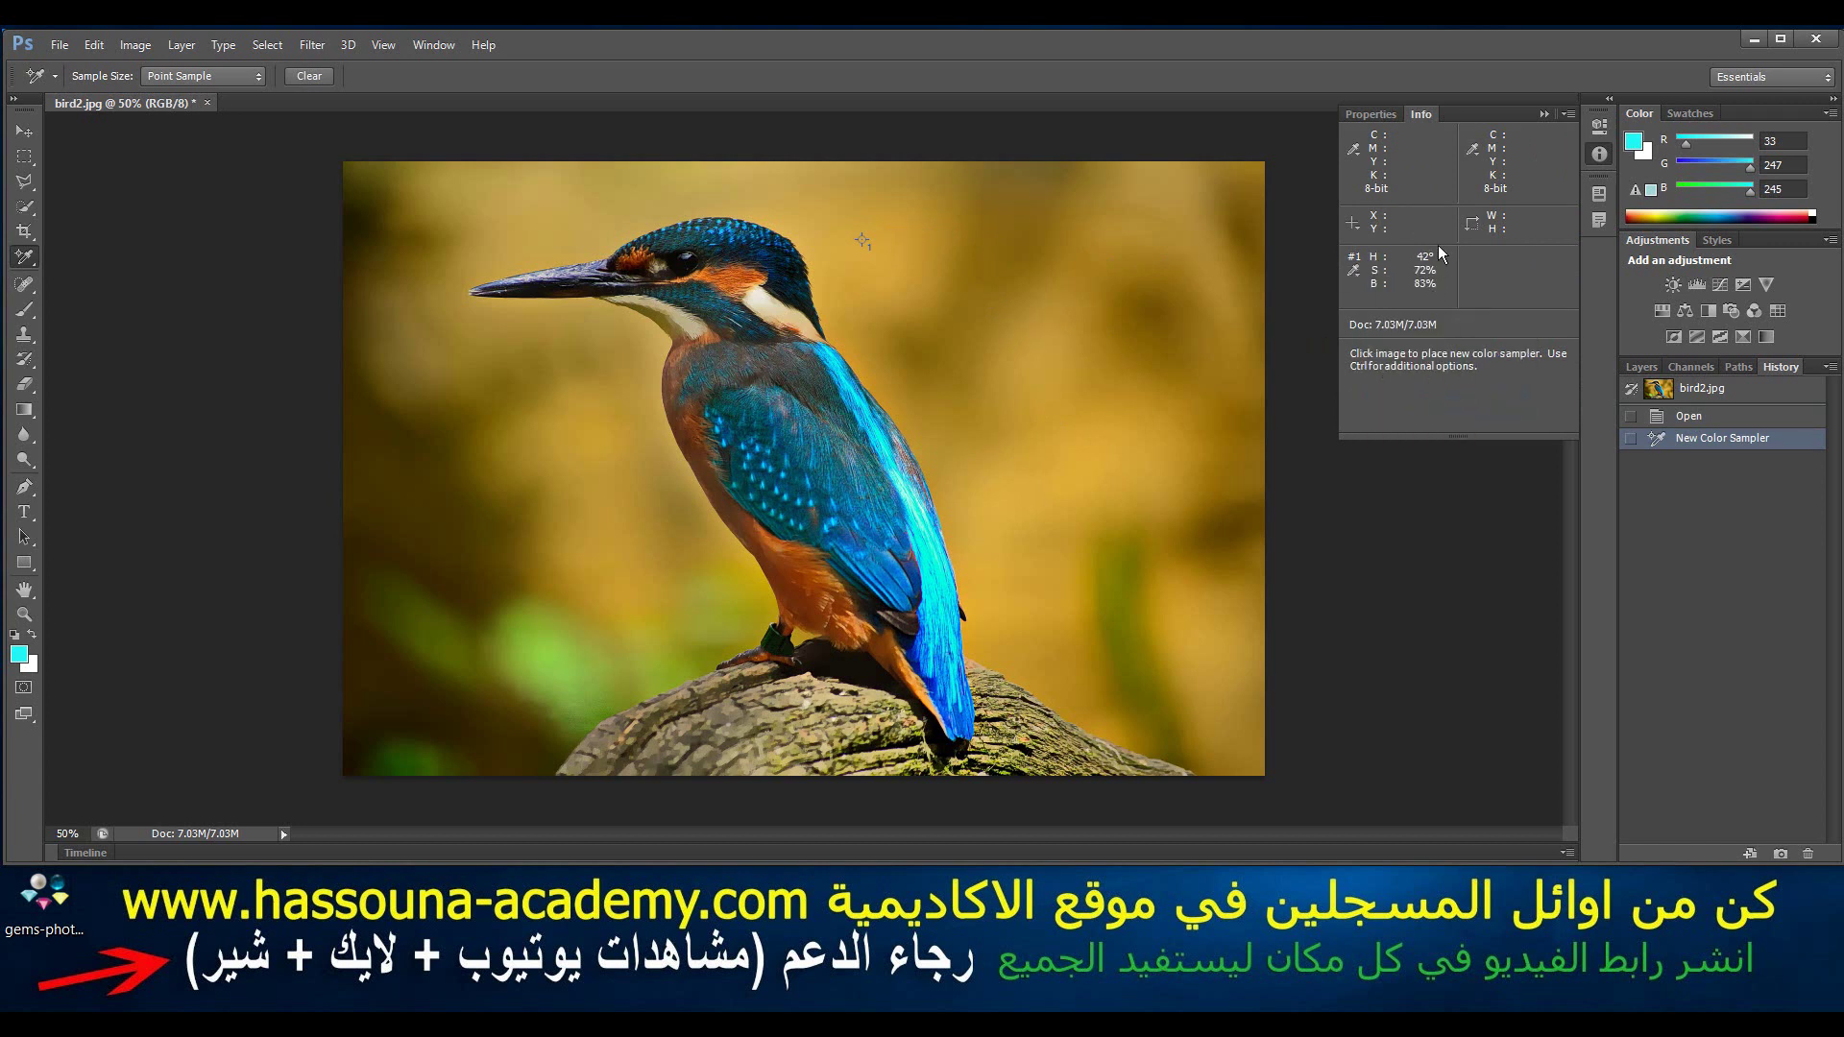
{"action": "left_click", "coordinate": [1353, 270]}
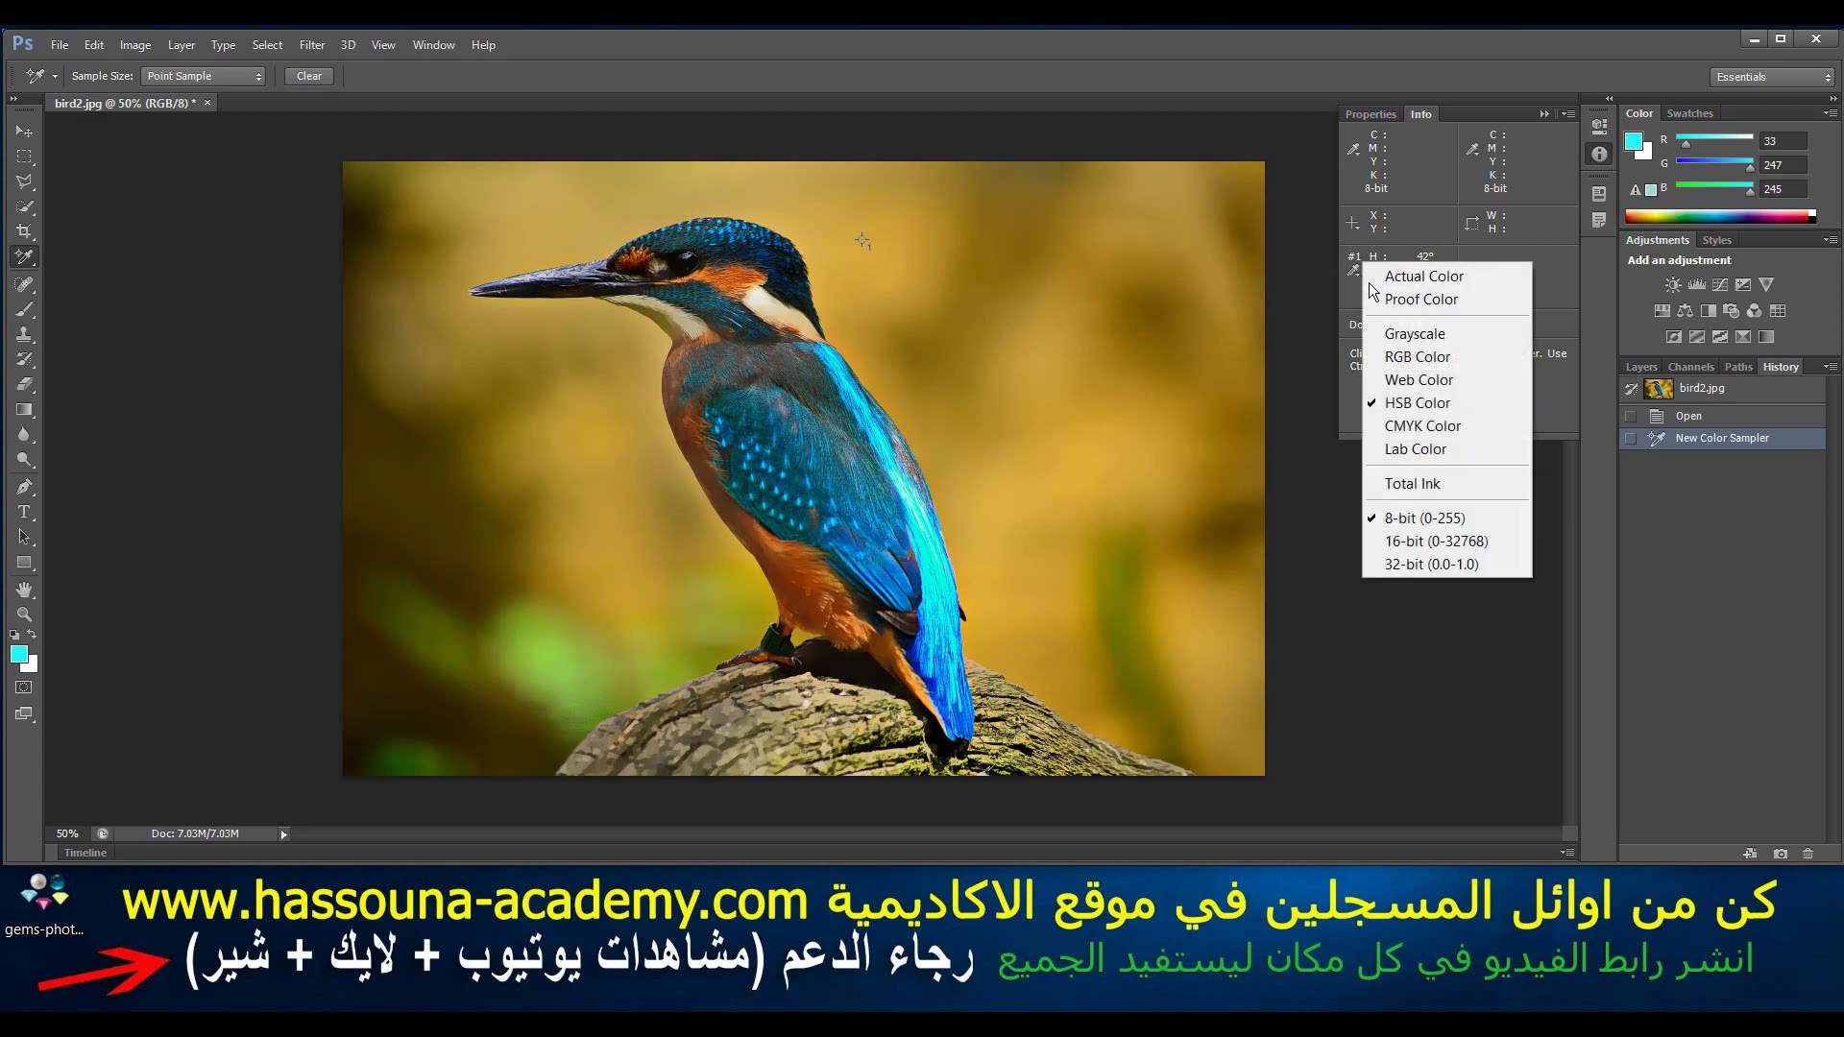
{"action": "left_click", "coordinate": [1420, 426]}
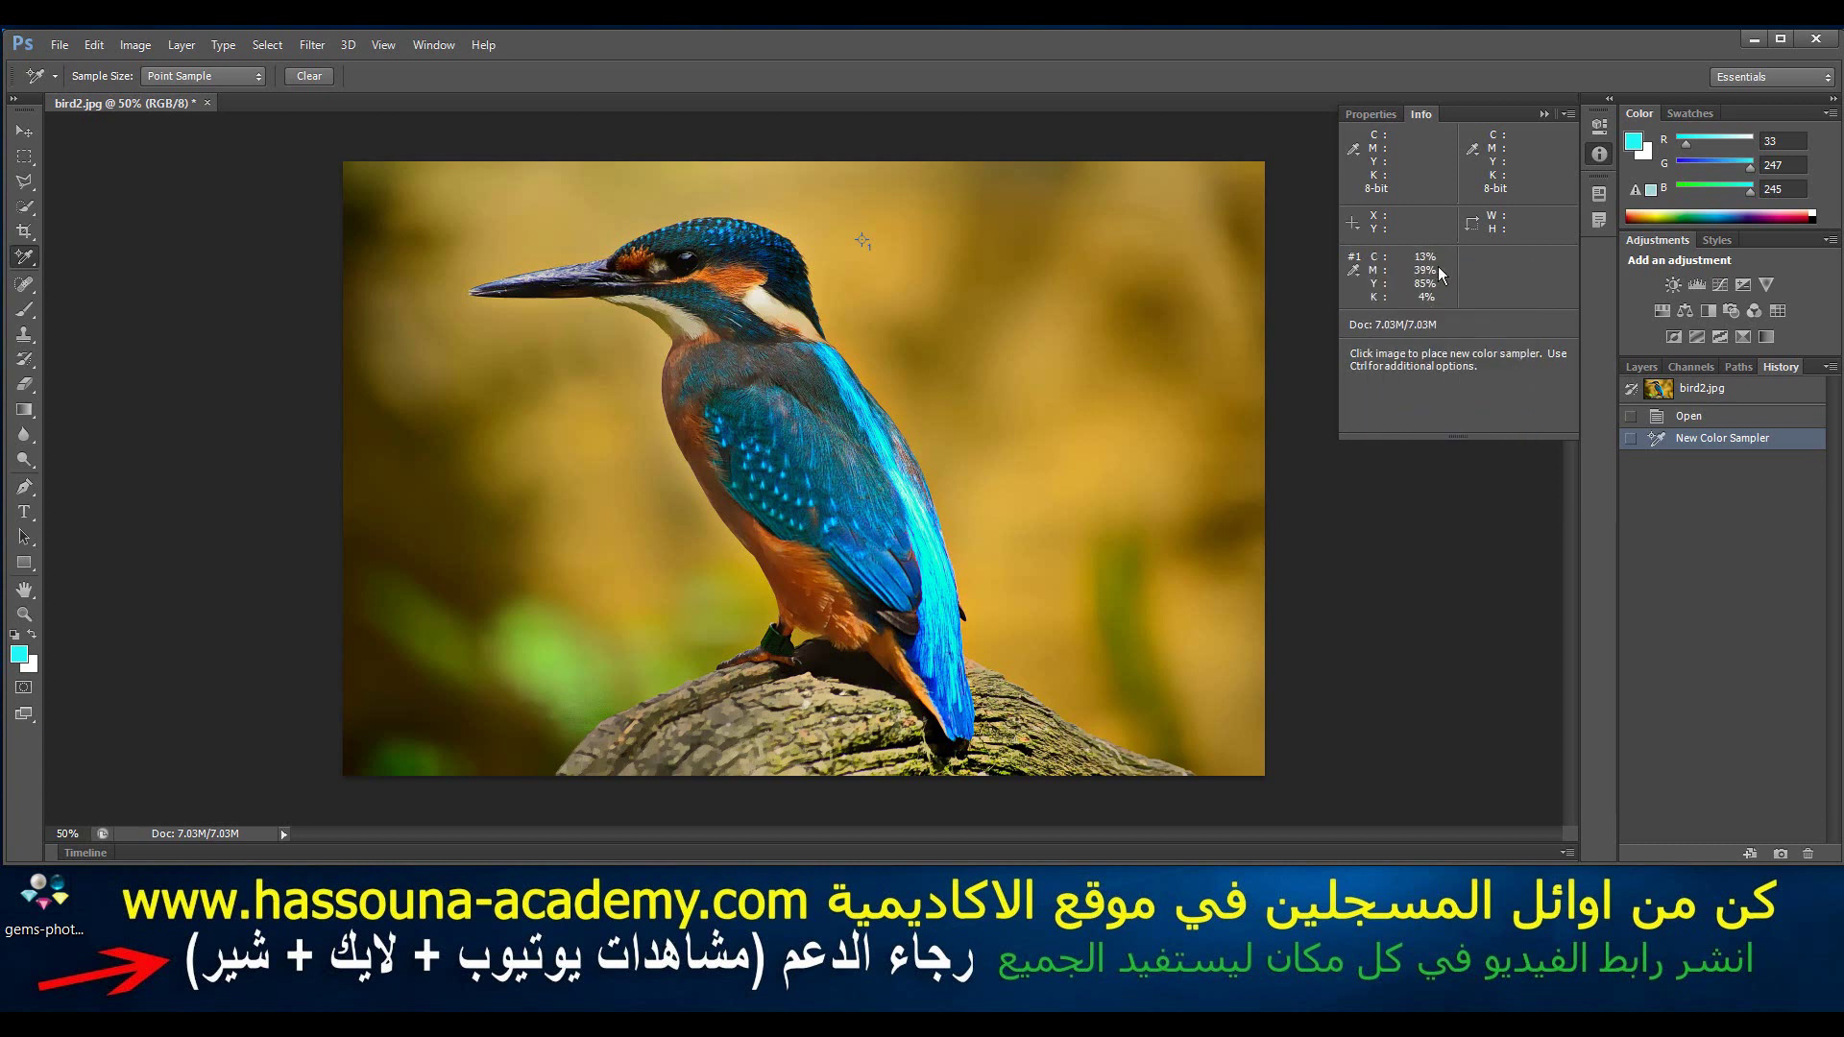
{"action": "left_click", "coordinate": [1354, 270]}
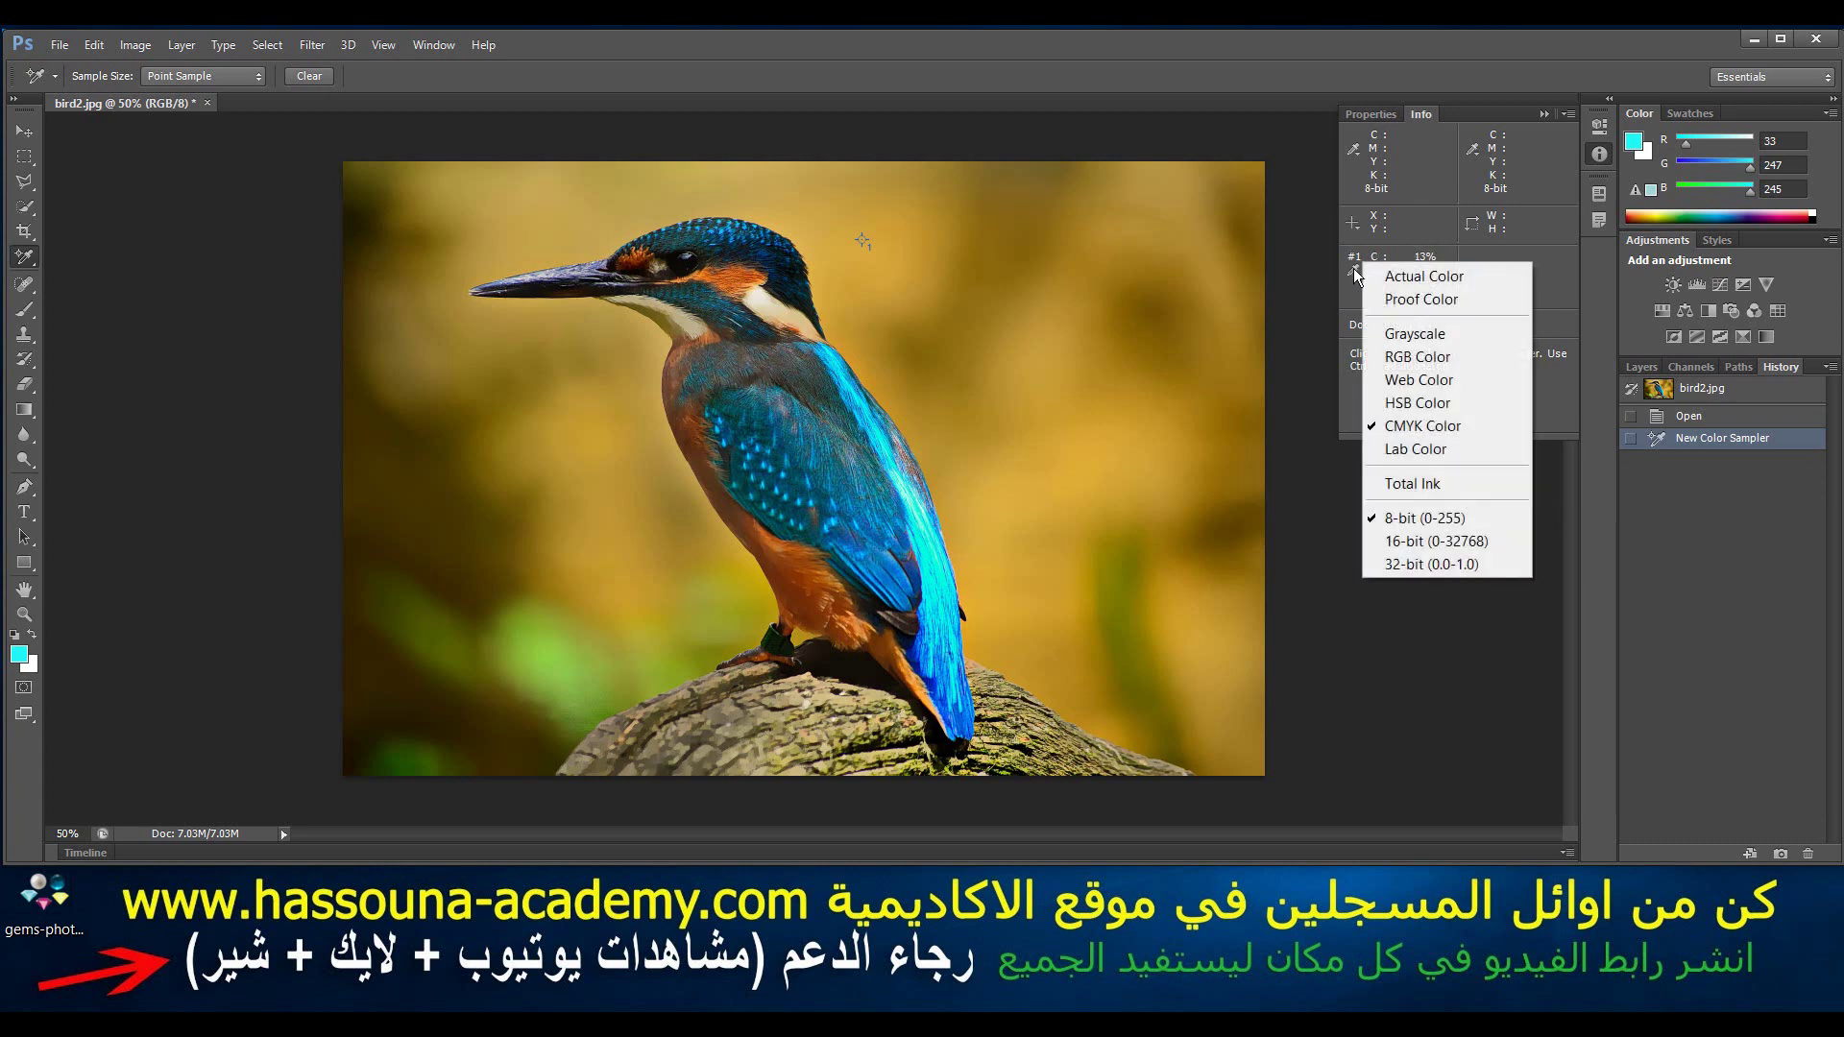
{"action": "left_click", "coordinate": [1400, 357]}
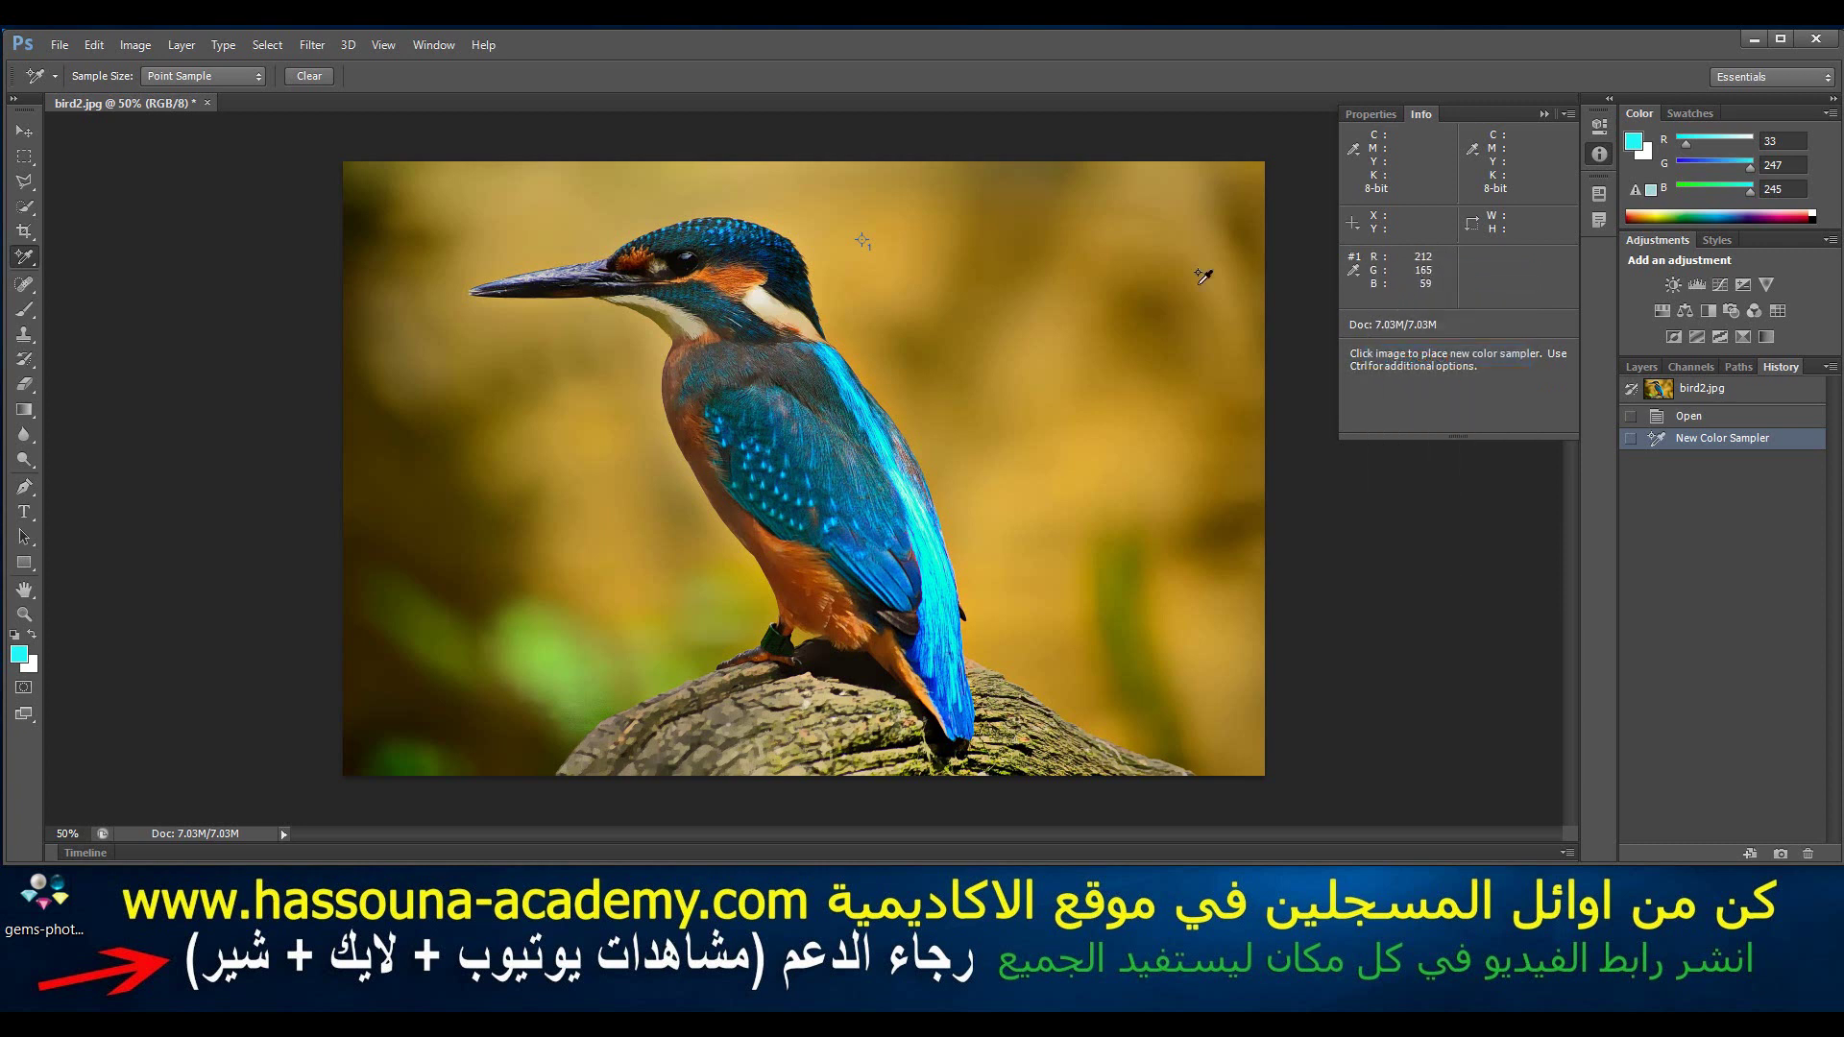
Step: Add samplers #2–#4 on the background and the bird's back
{"action": "left_click", "coordinate": [957, 261]}
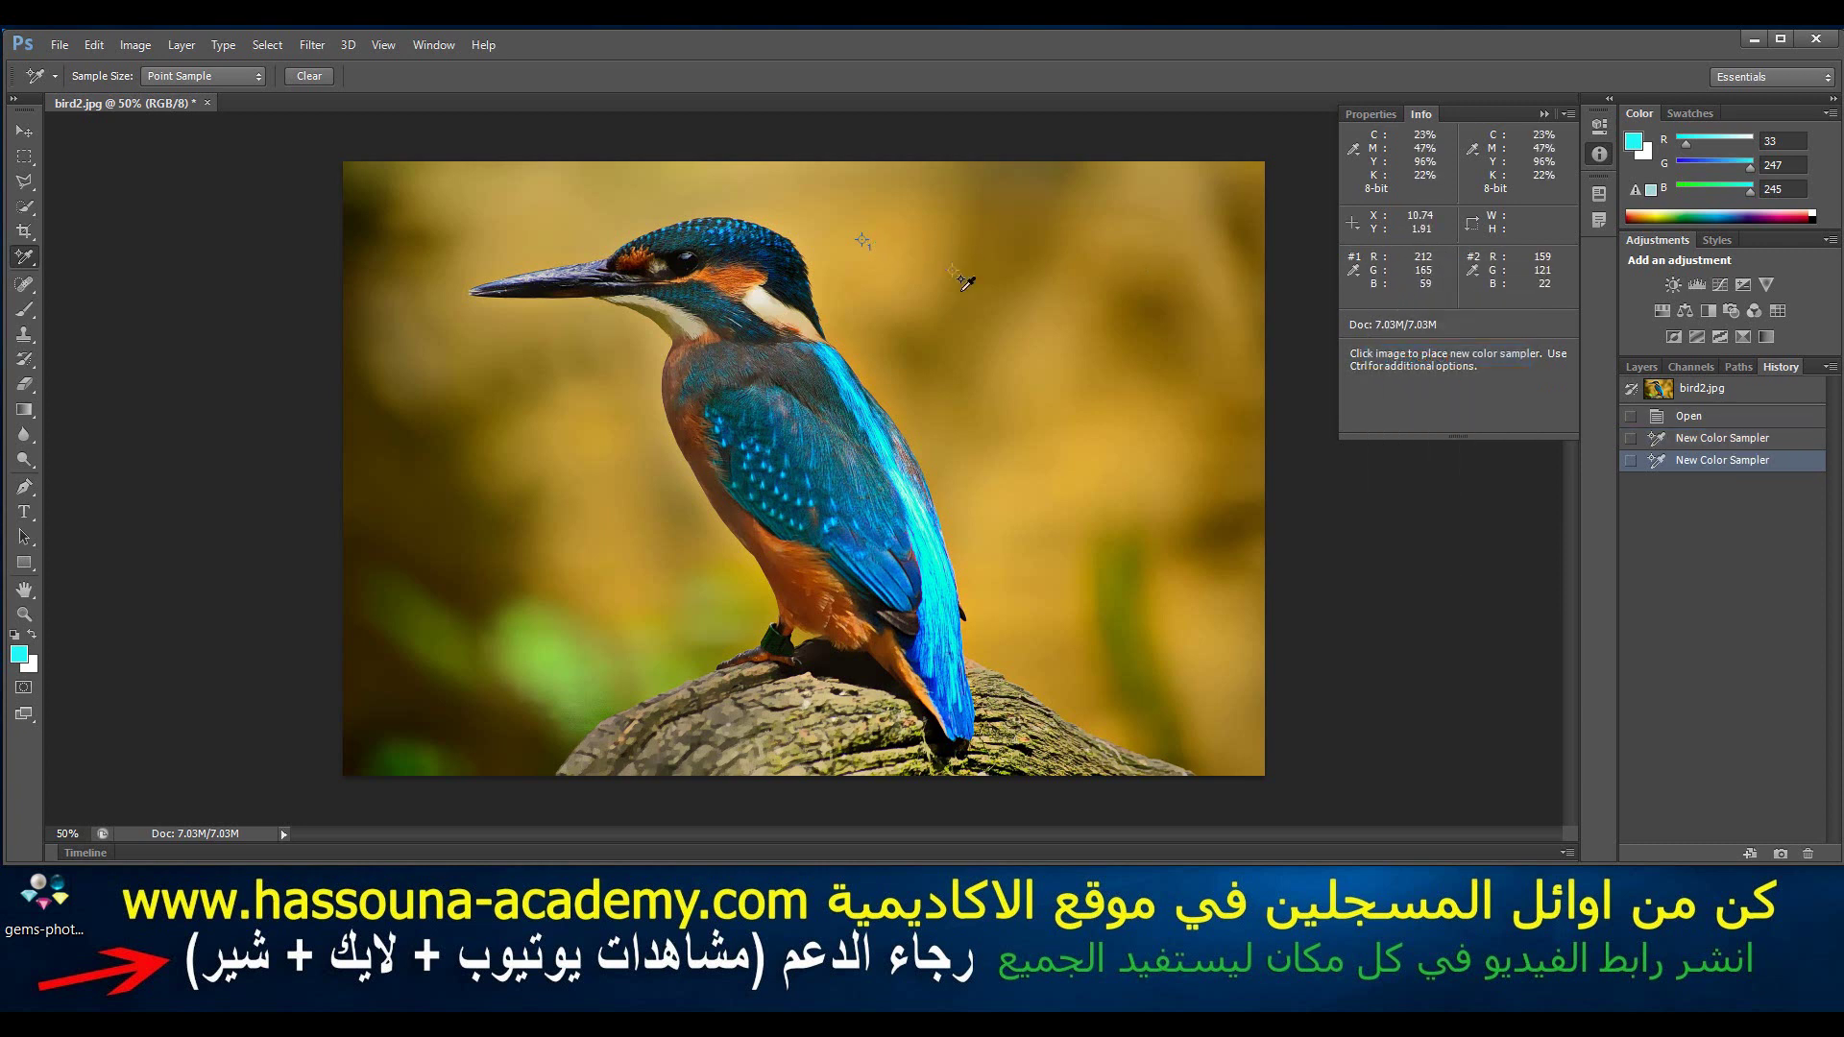
{"action": "left_click", "coordinate": [904, 493]}
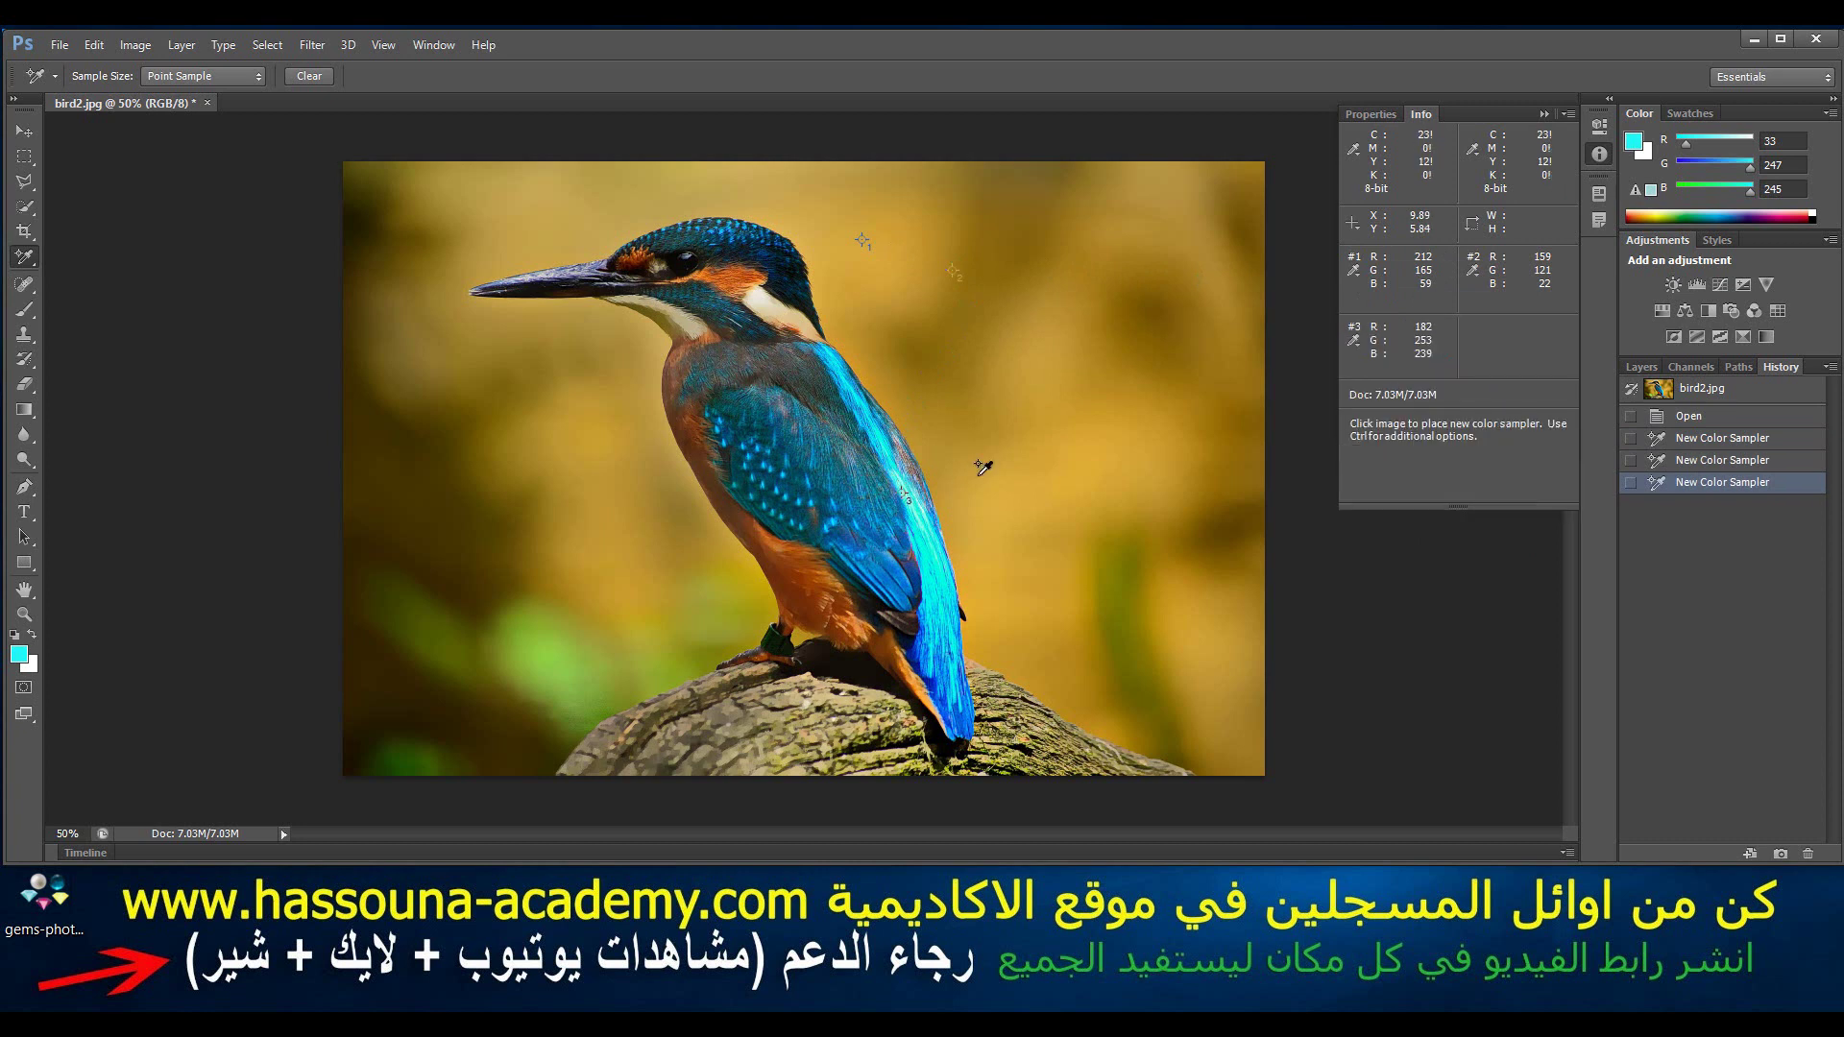
{"action": "left_click", "coordinate": [1006, 405]}
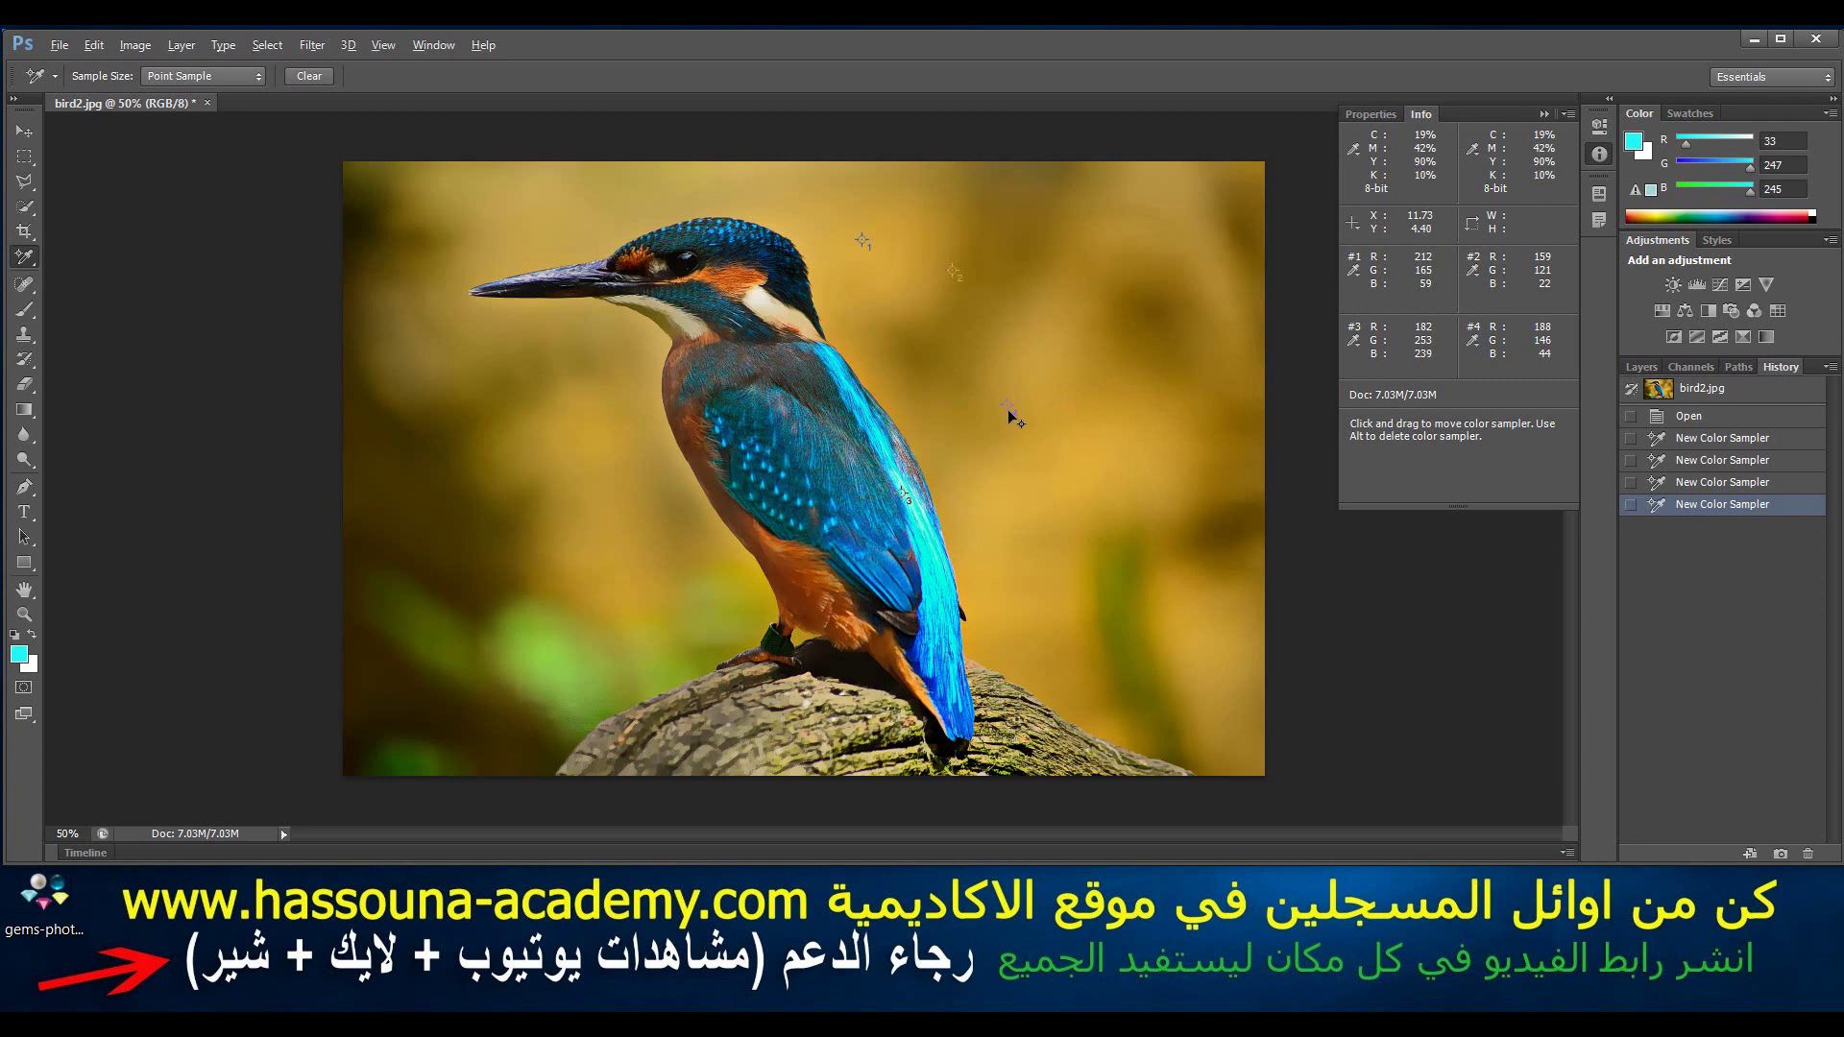
Step: Alt-click to delete all four colour samplers
{"action": "key", "text": "alt"}
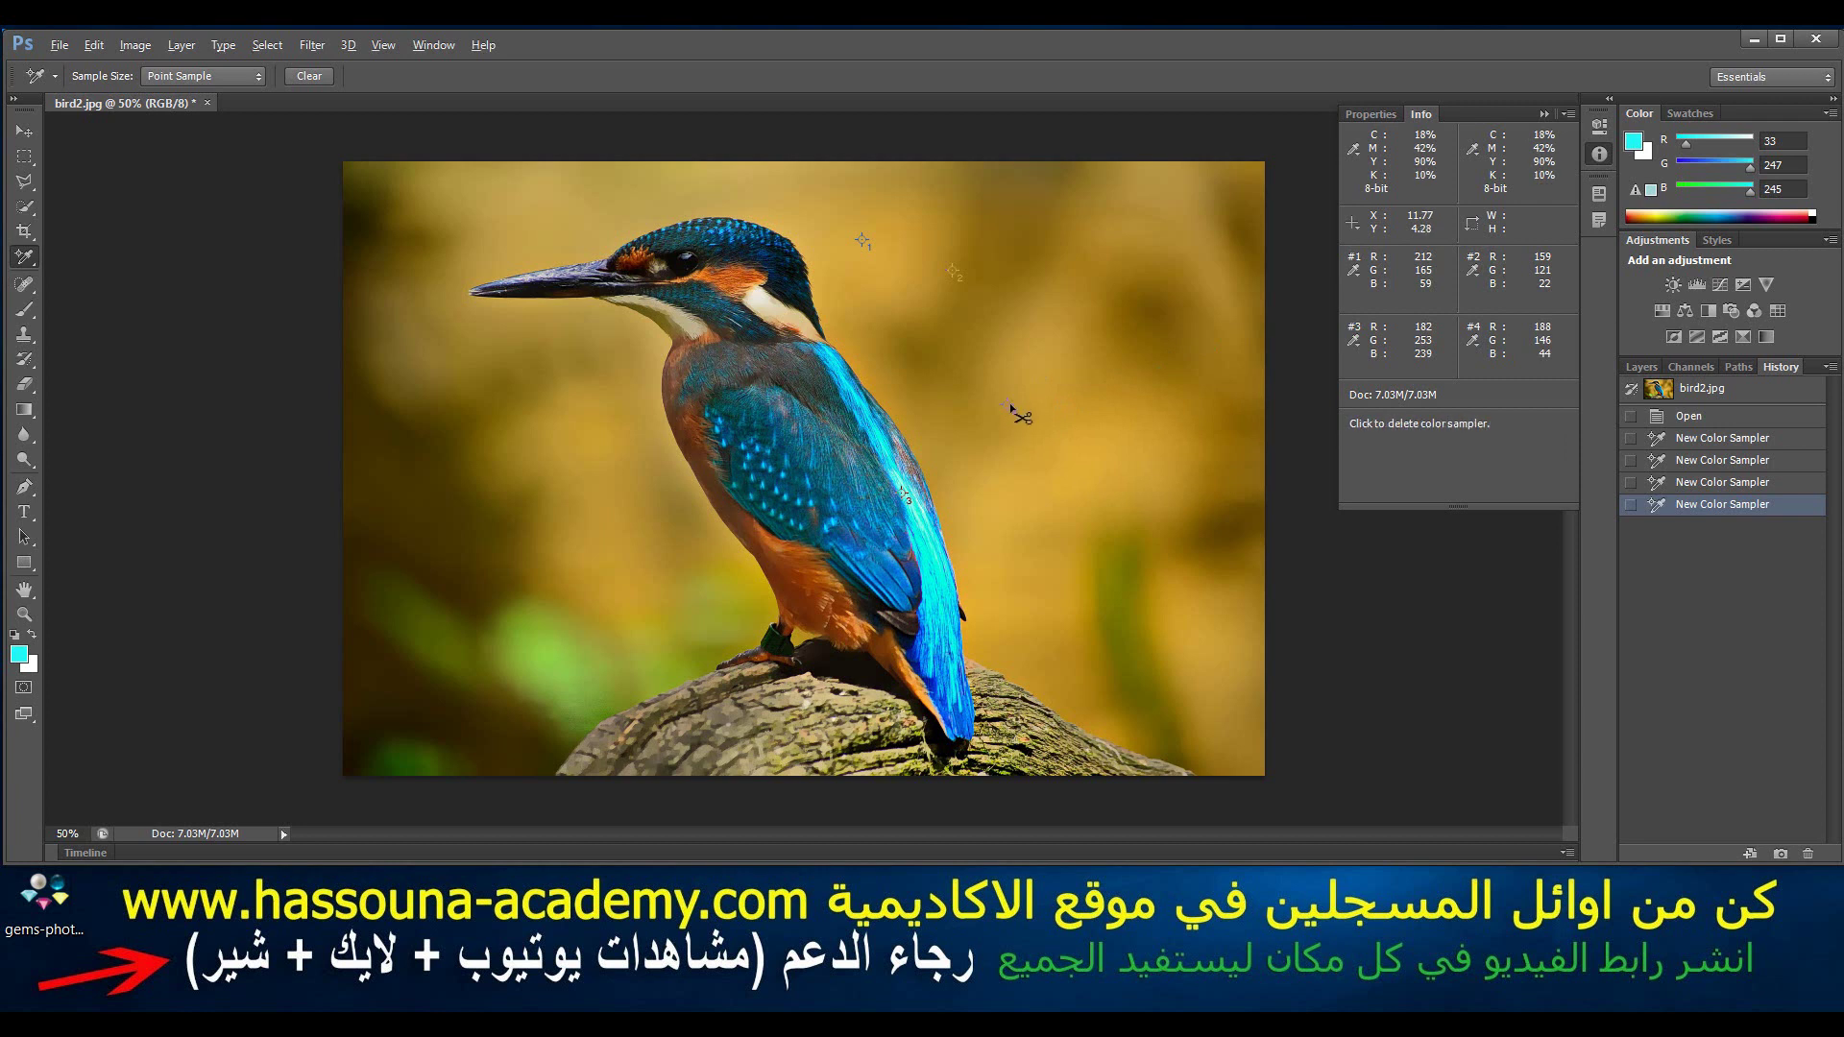
{"action": "left_click", "coordinate": [1010, 404], "text": "alt"}
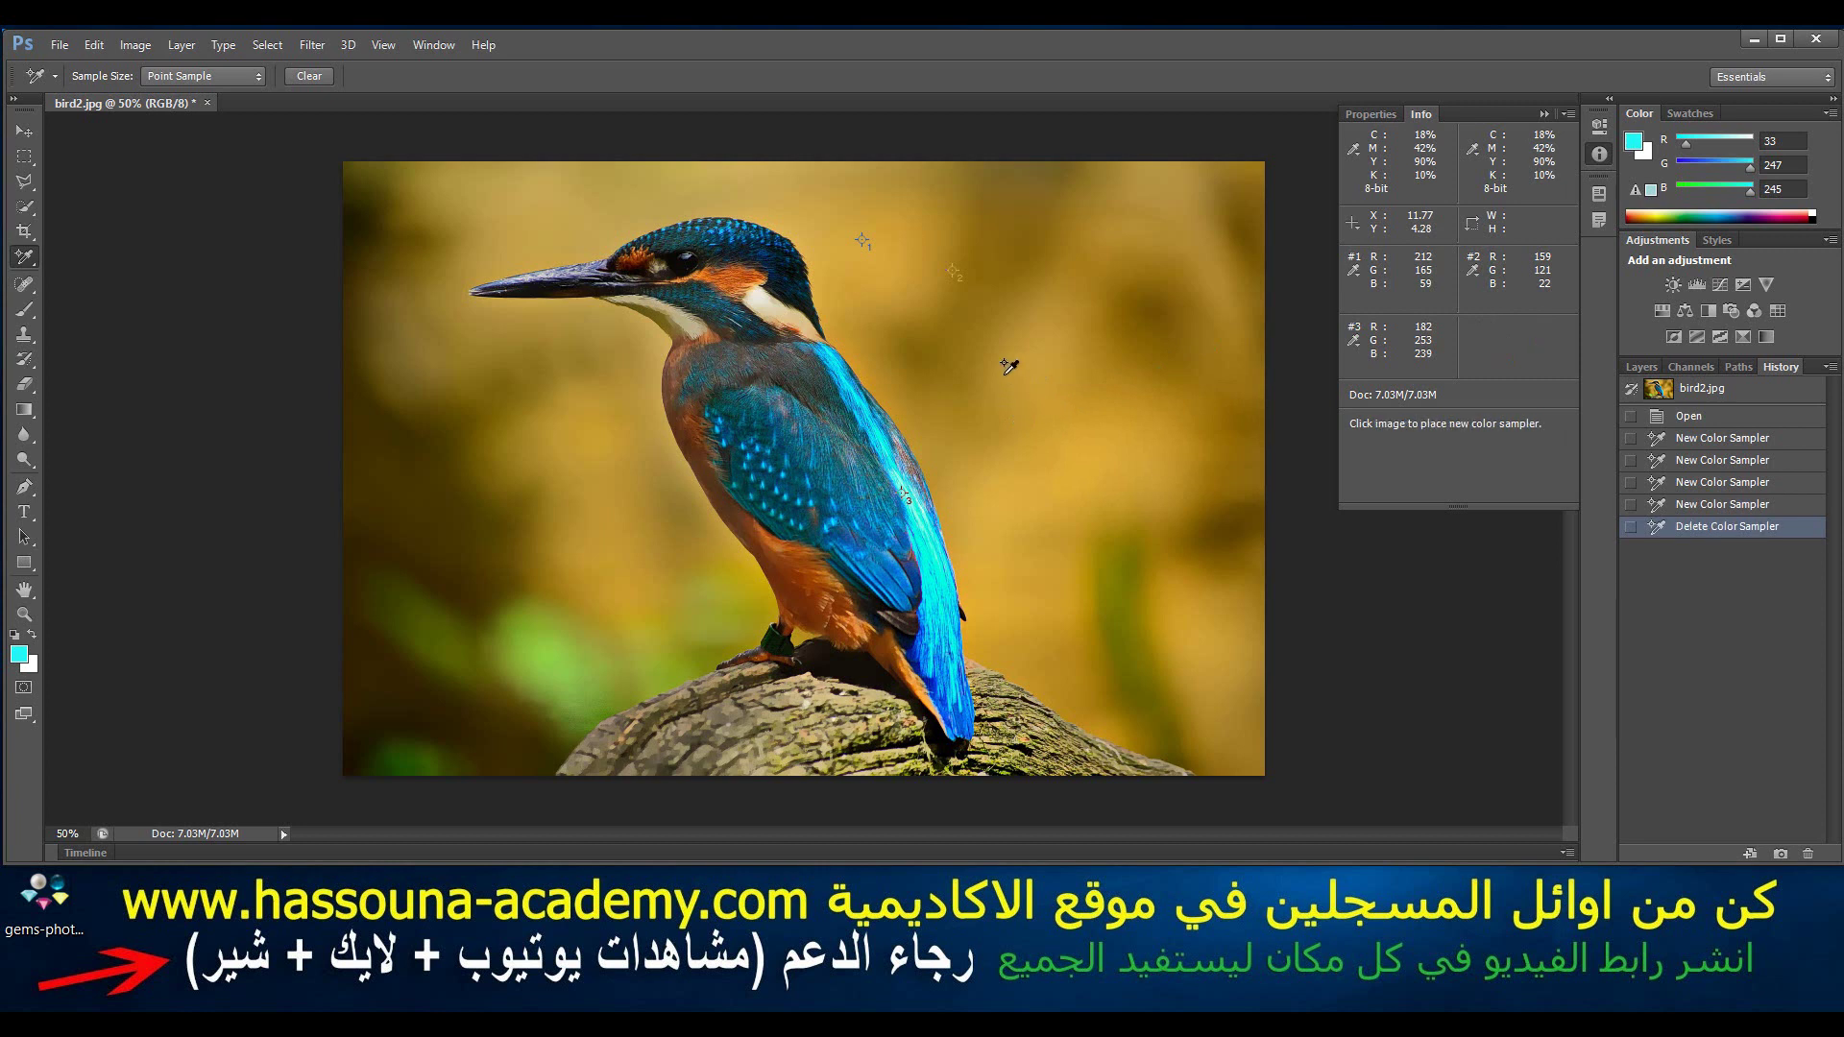
{"action": "left_click", "coordinate": [955, 274], "text": "alt"}
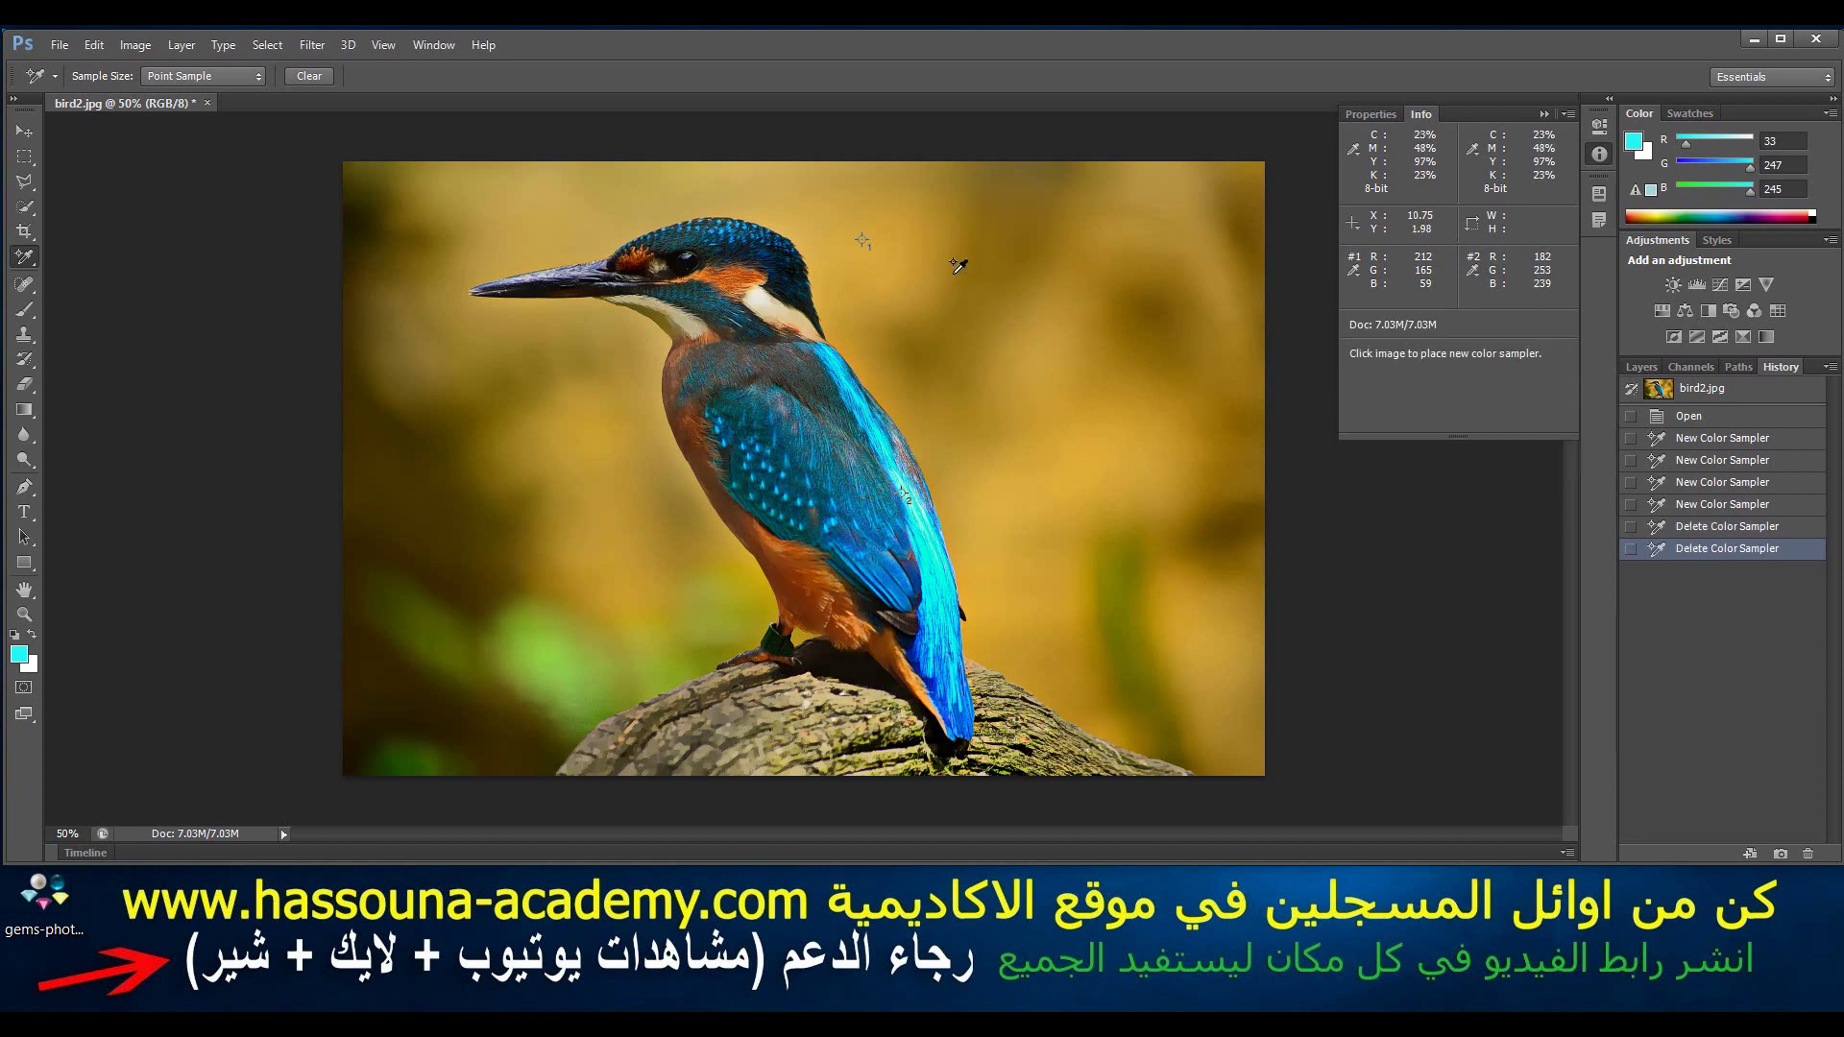
{"action": "left_click", "coordinate": [863, 242], "text": "alt"}
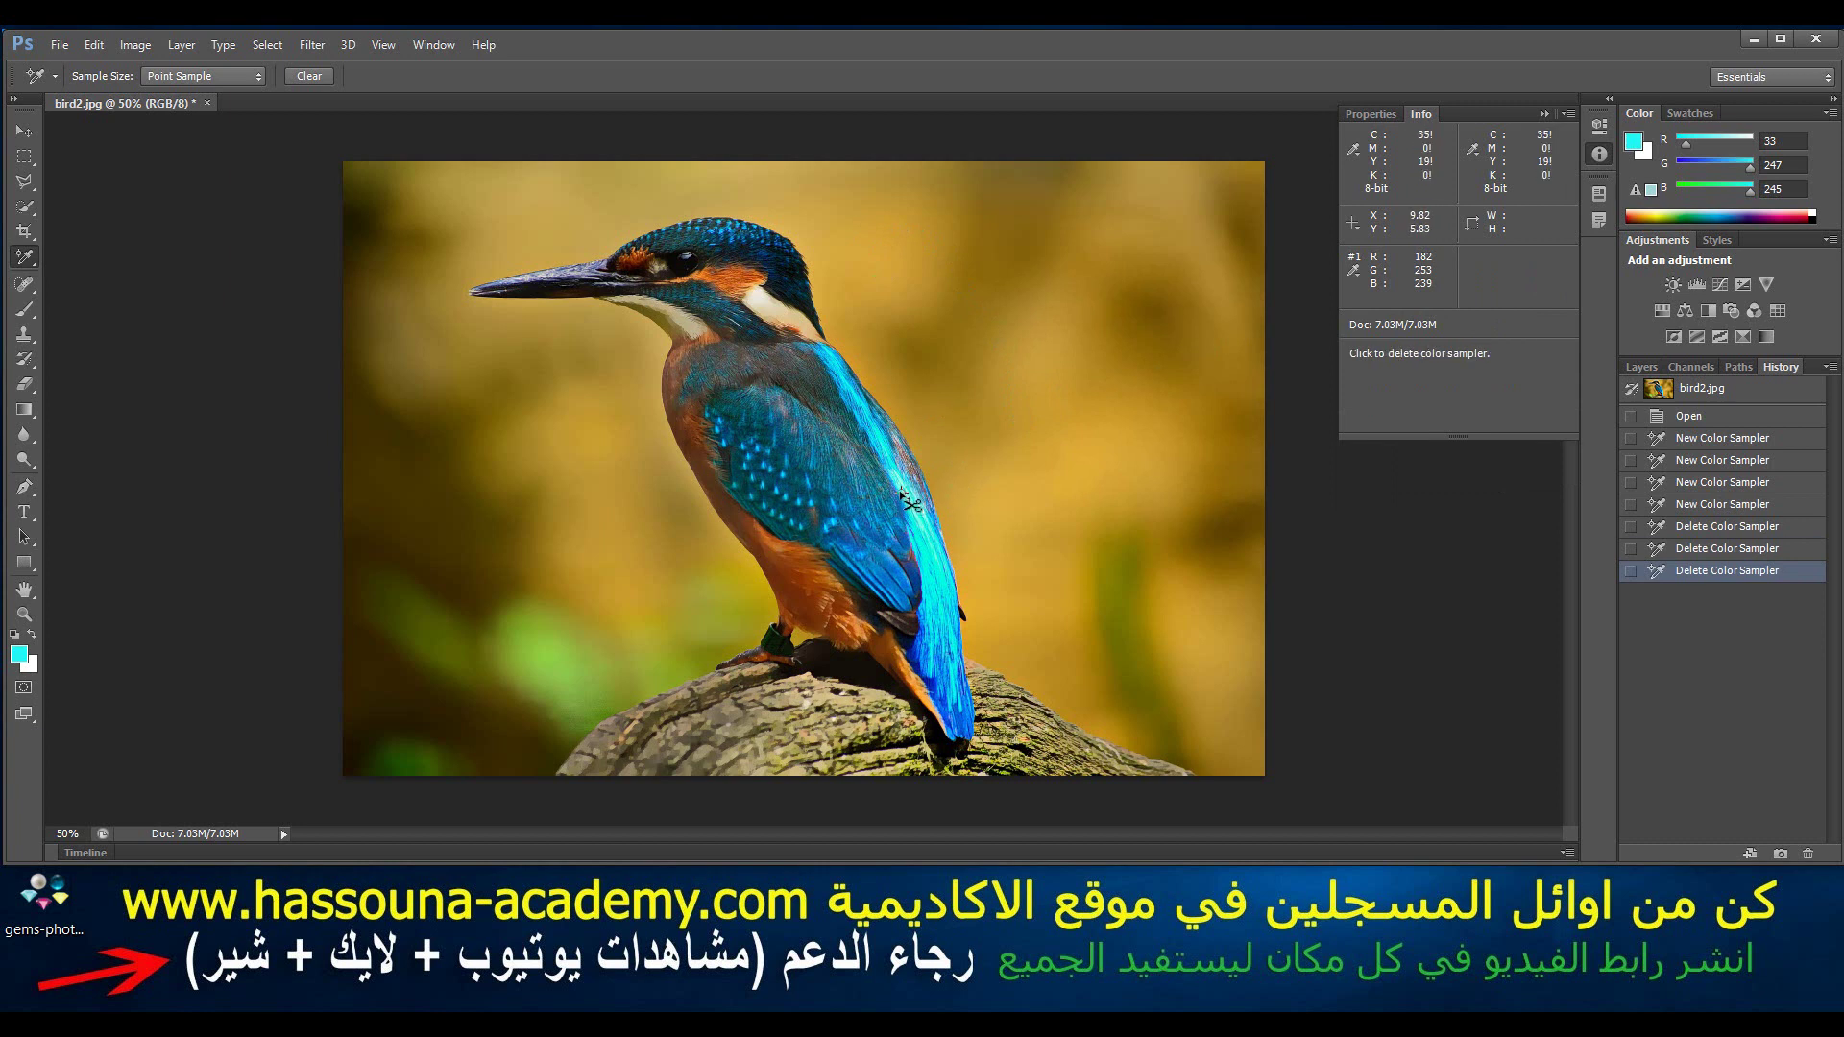
{"action": "left_click", "coordinate": [907, 499], "text": "alt"}
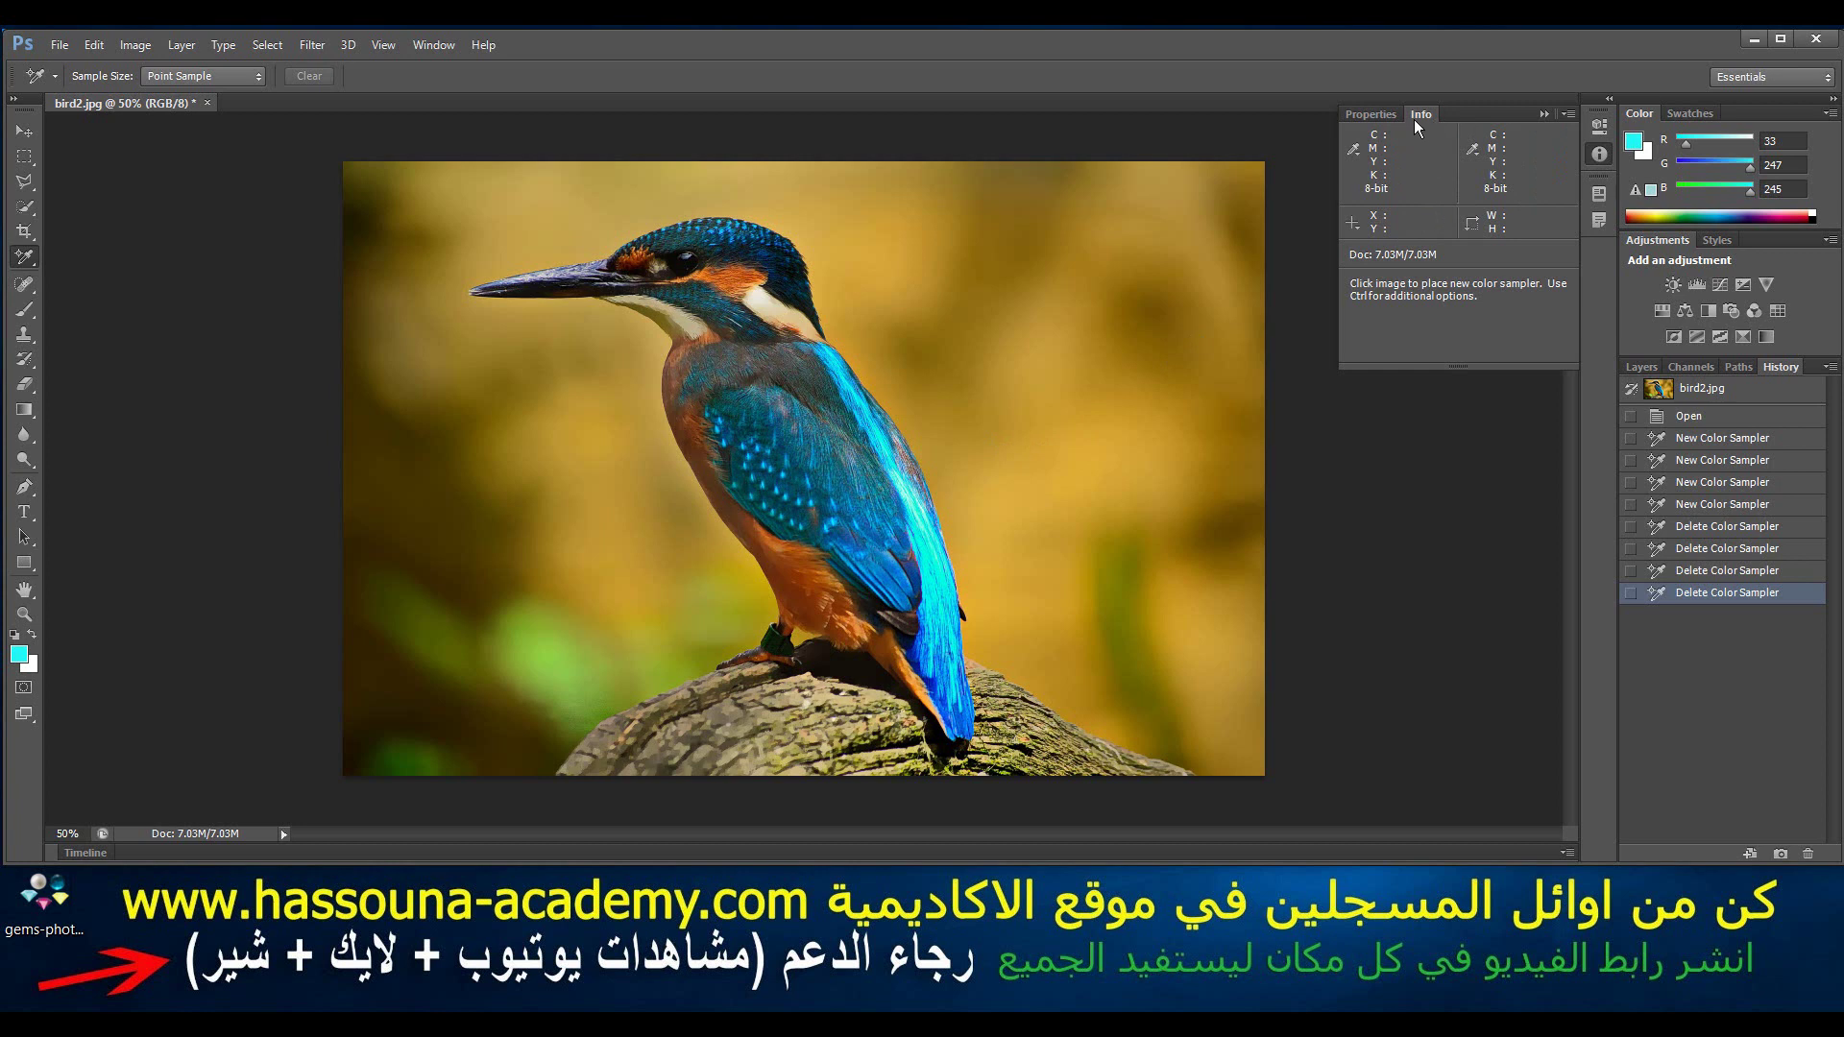
Step: With the Ruler Tool, measure from the left background to the bird's front (726.10, −35.9°)
{"action": "right_click", "coordinate": [21, 260]}
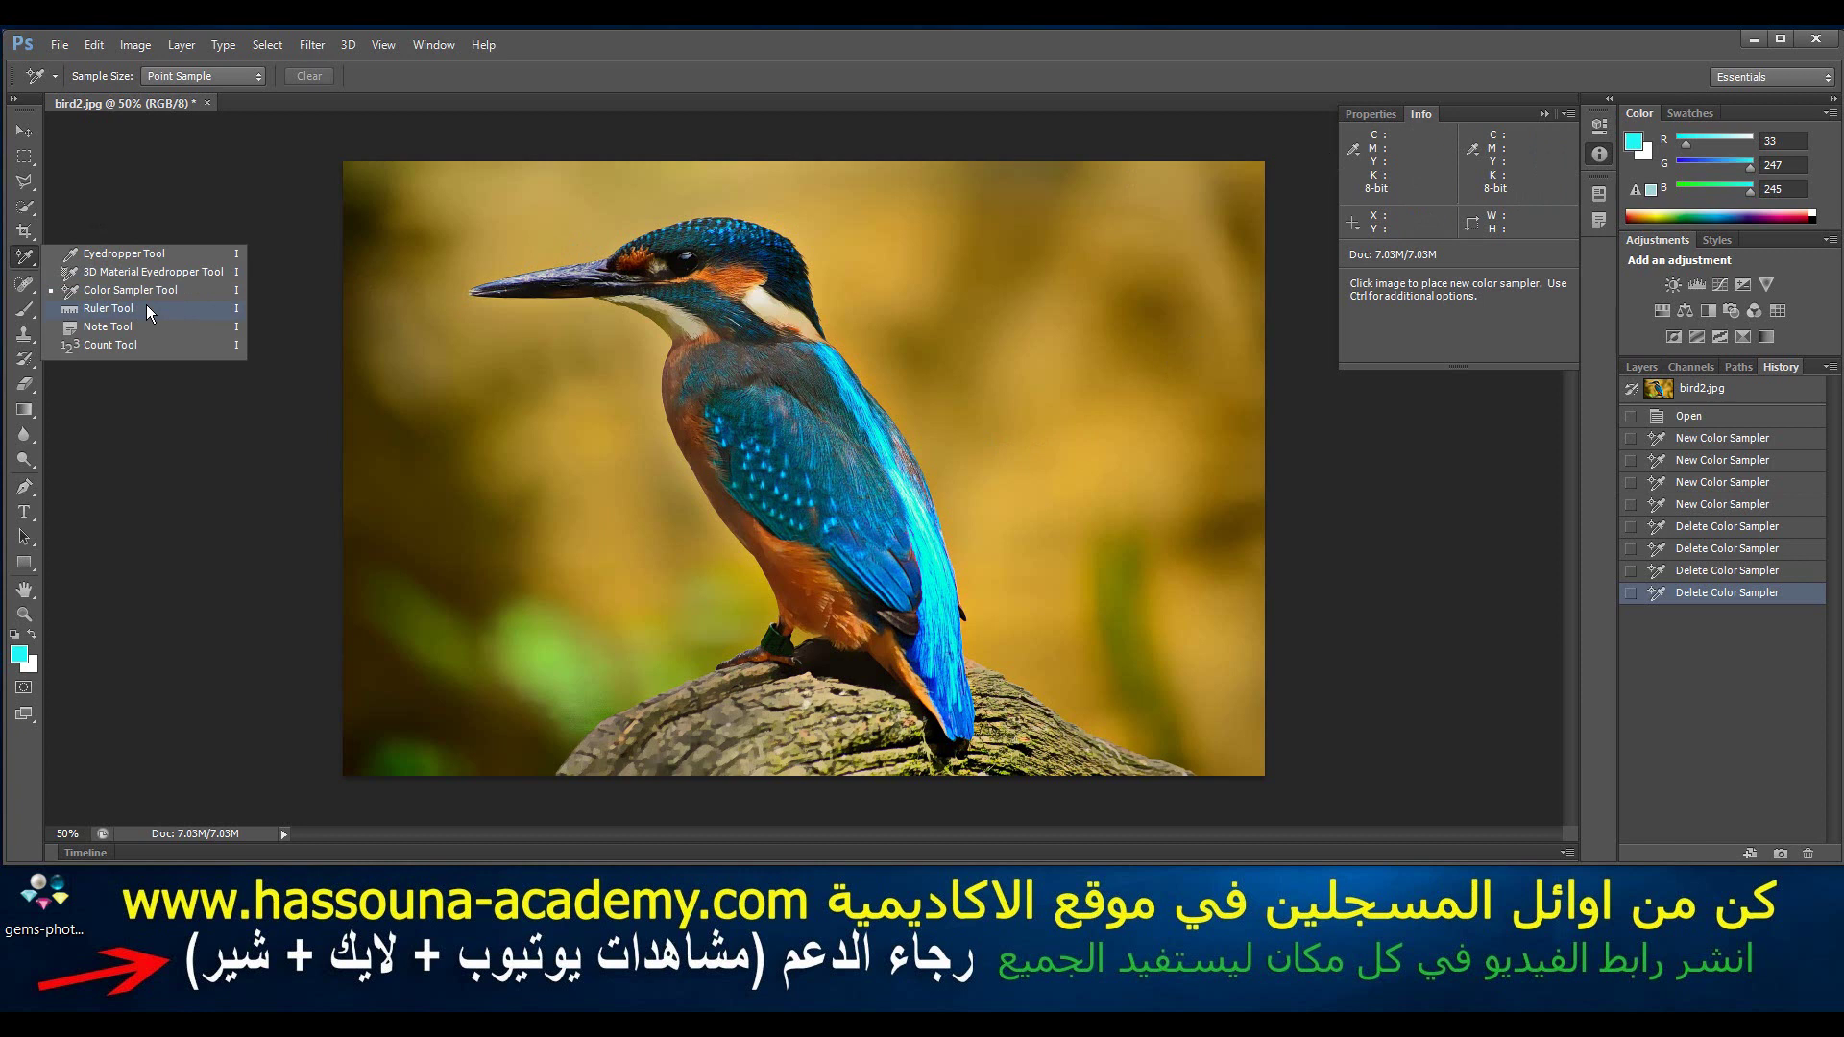
{"action": "left_click", "coordinate": [107, 308]}
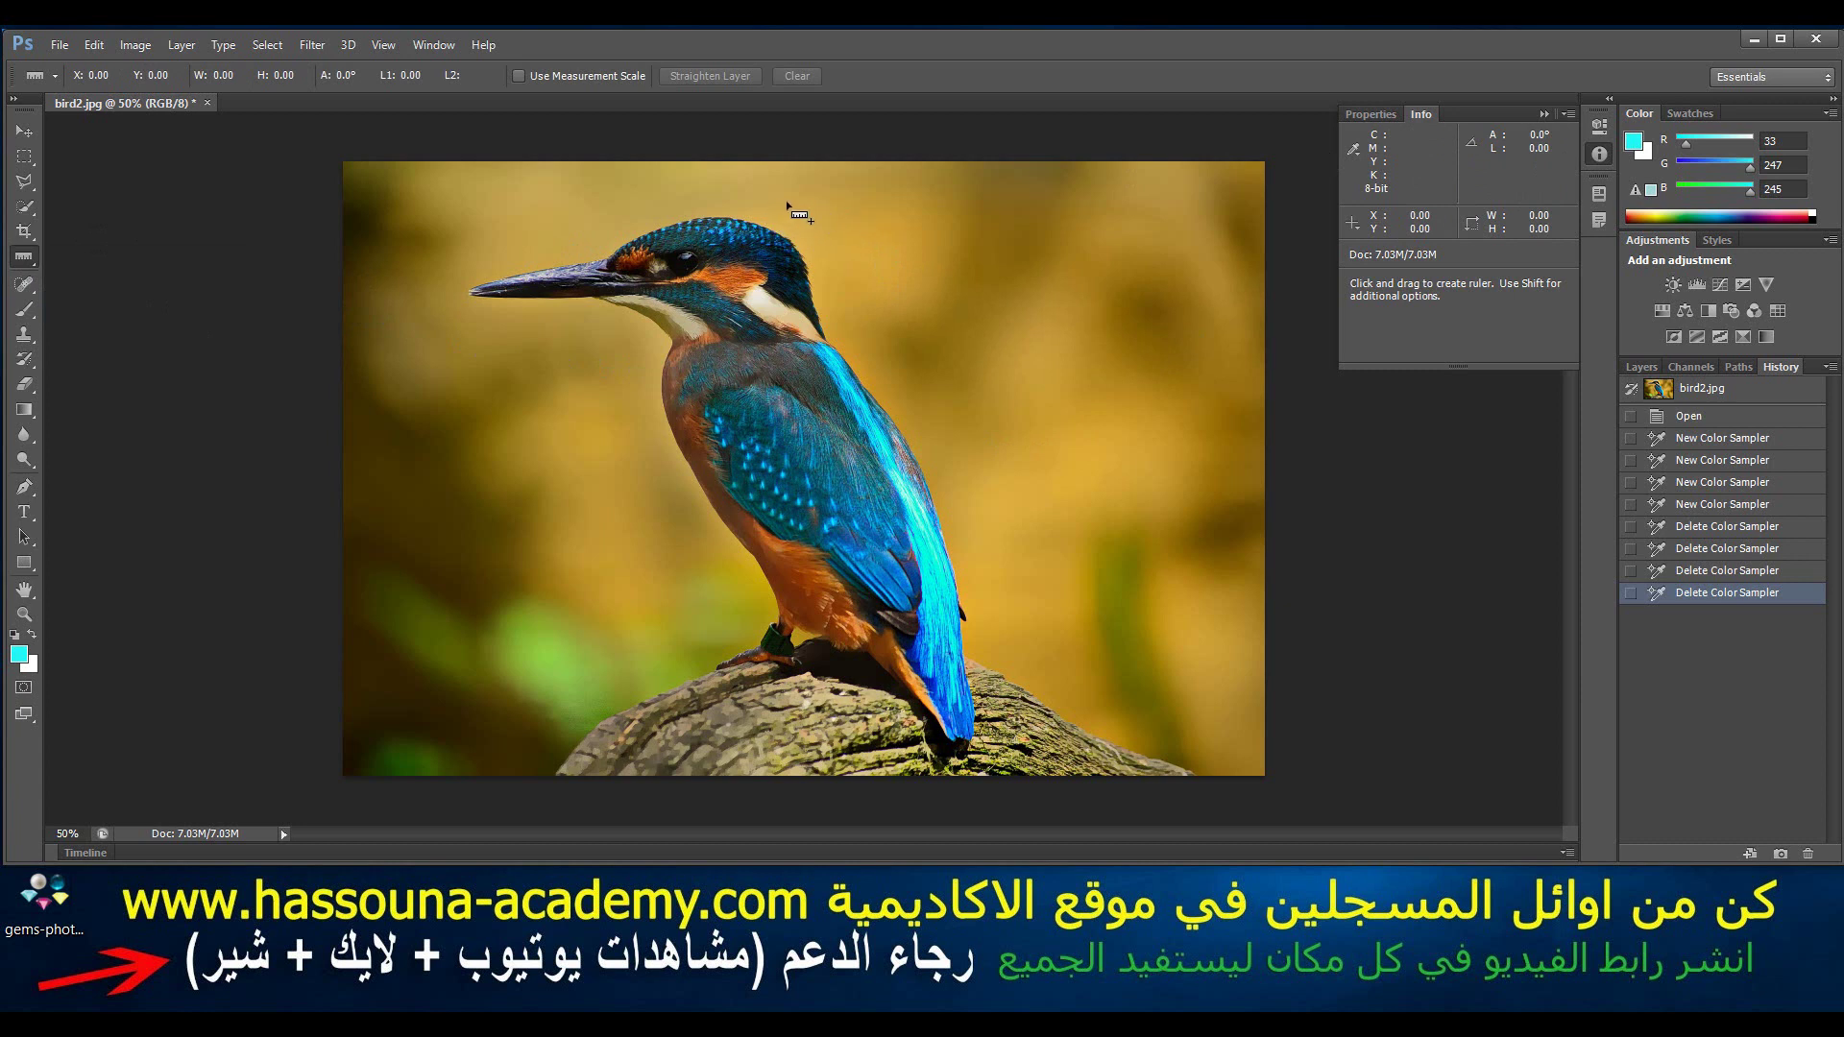
{"action": "left_click_drag", "start_coordinate": [782, 203], "coordinate": [1156, 582]}
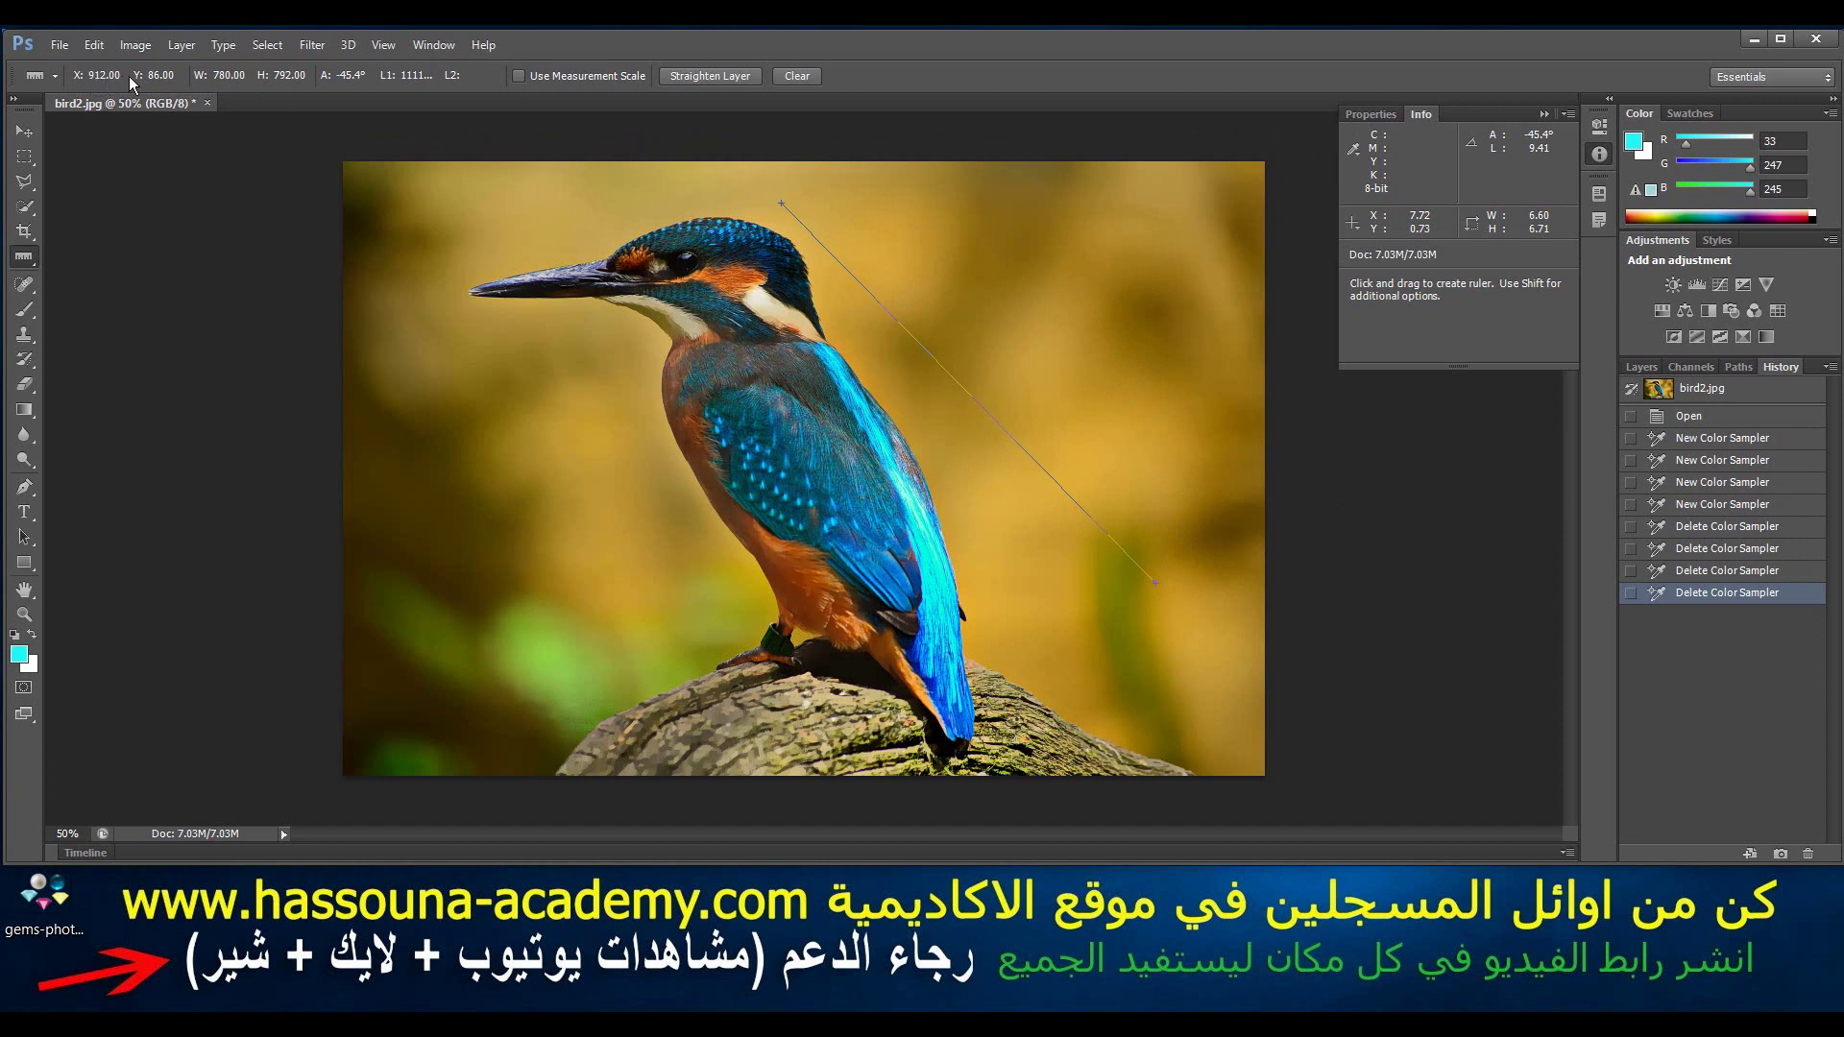
{"action": "left_click_drag", "start_coordinate": [424, 394], "coordinate": [706, 599]}
Step: With the Note Tool, add a note 'جناح الطائر' on the bird's wing and reopen it
{"action": "right_click", "coordinate": [32, 259]}
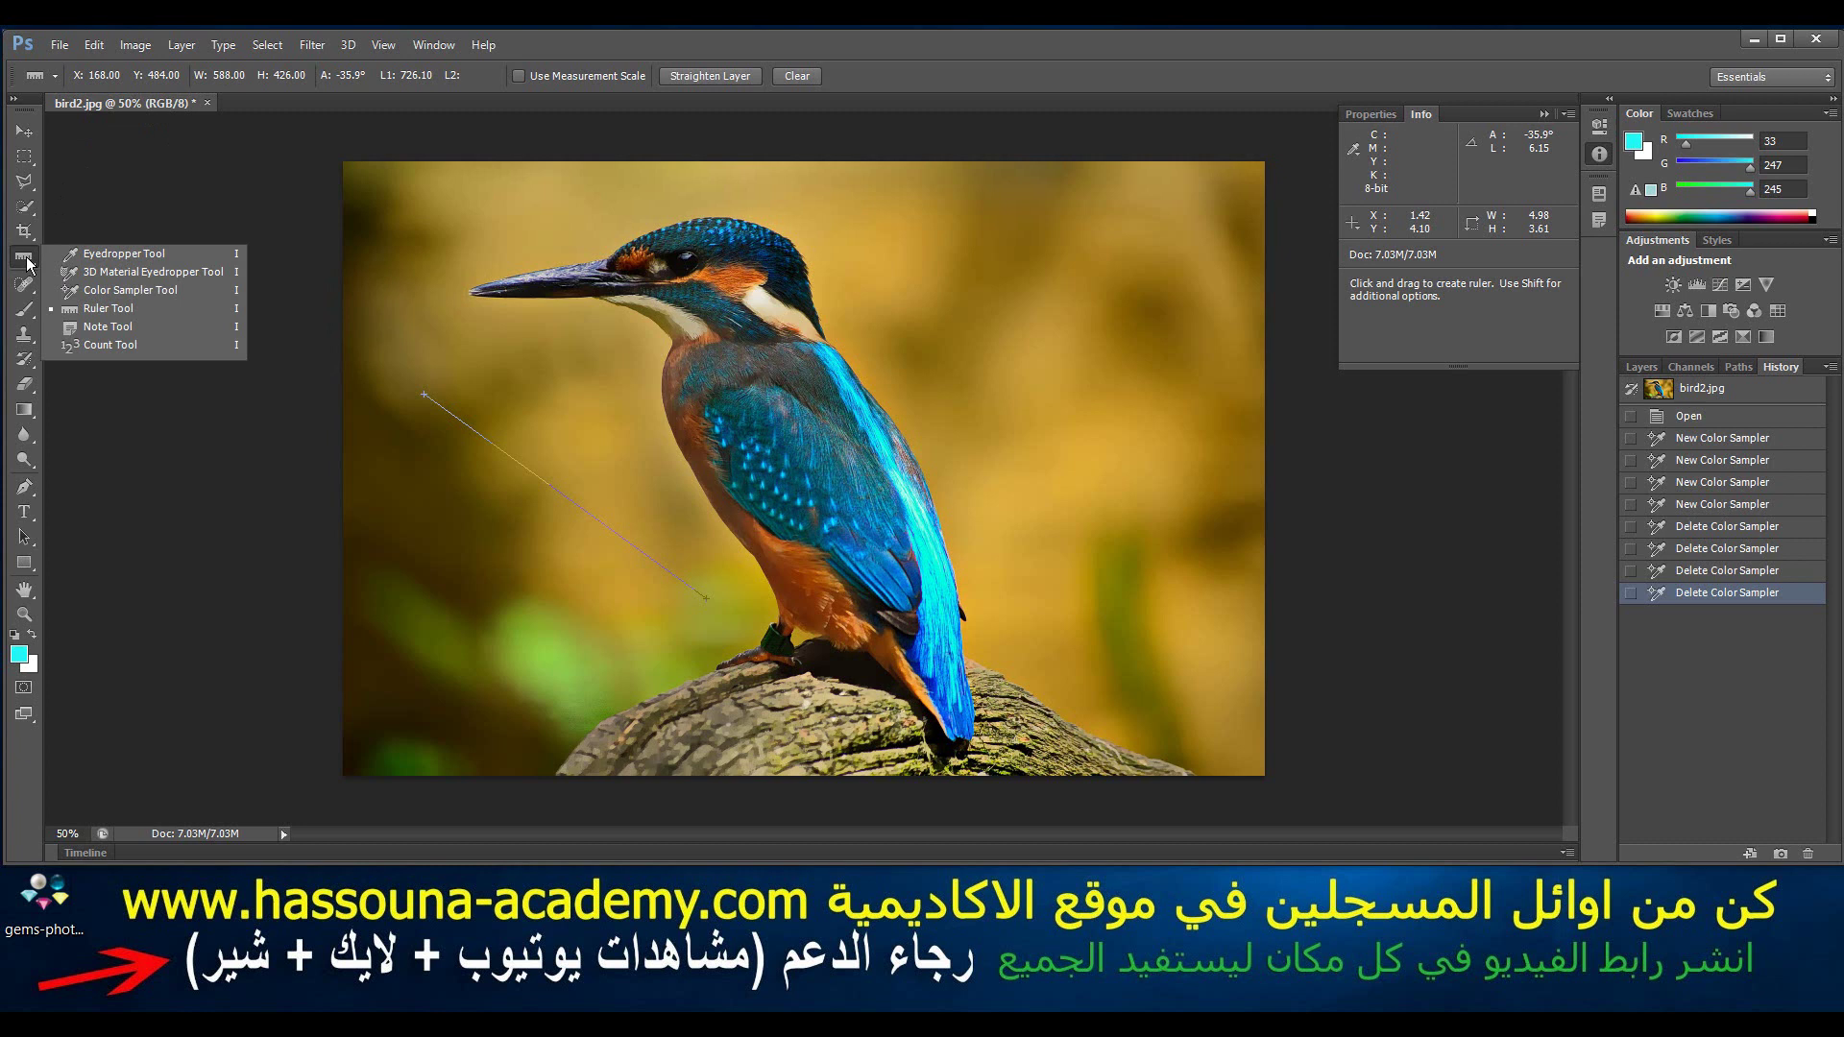
{"action": "left_click", "coordinate": [135, 333]}
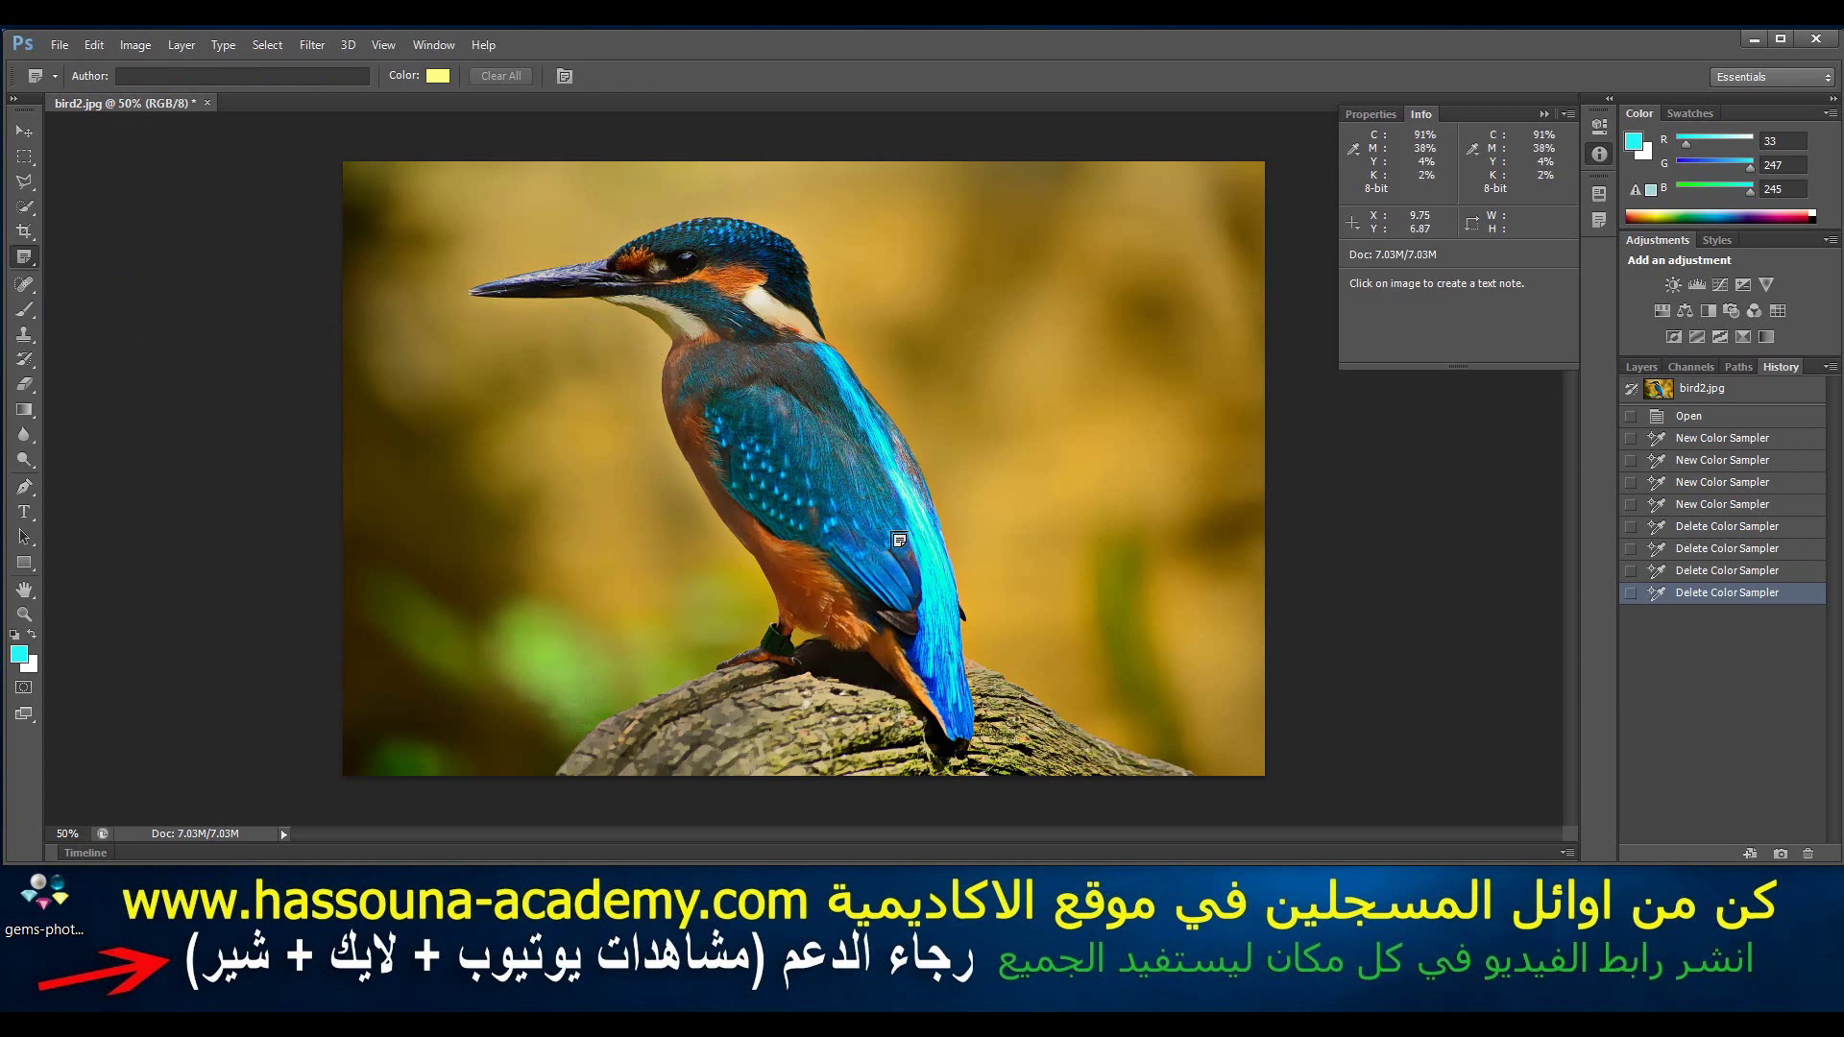
{"action": "left_click", "coordinate": [841, 519]}
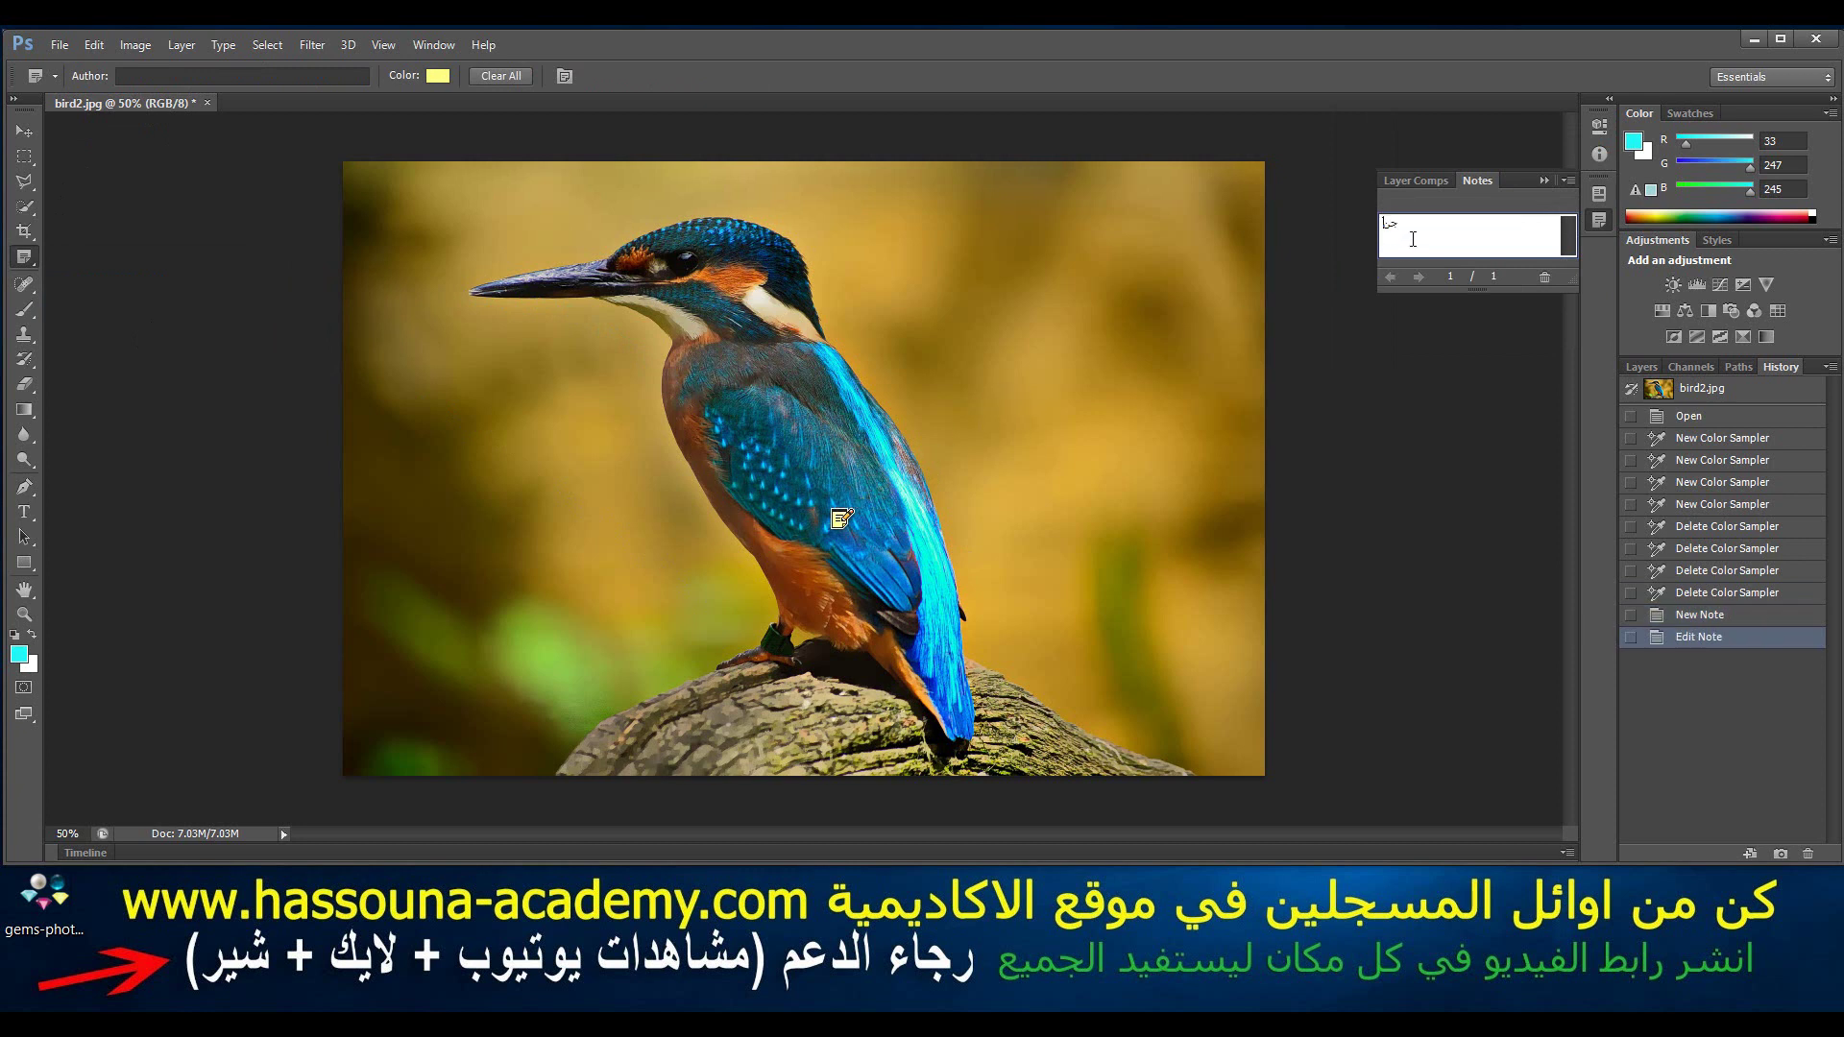
{"action": "type", "text": "جناح ال"}
{"action": "type", "text": "طائ"}
{"action": "type", "text": "ر"}
{"action": "left_click", "coordinate": [841, 519]}
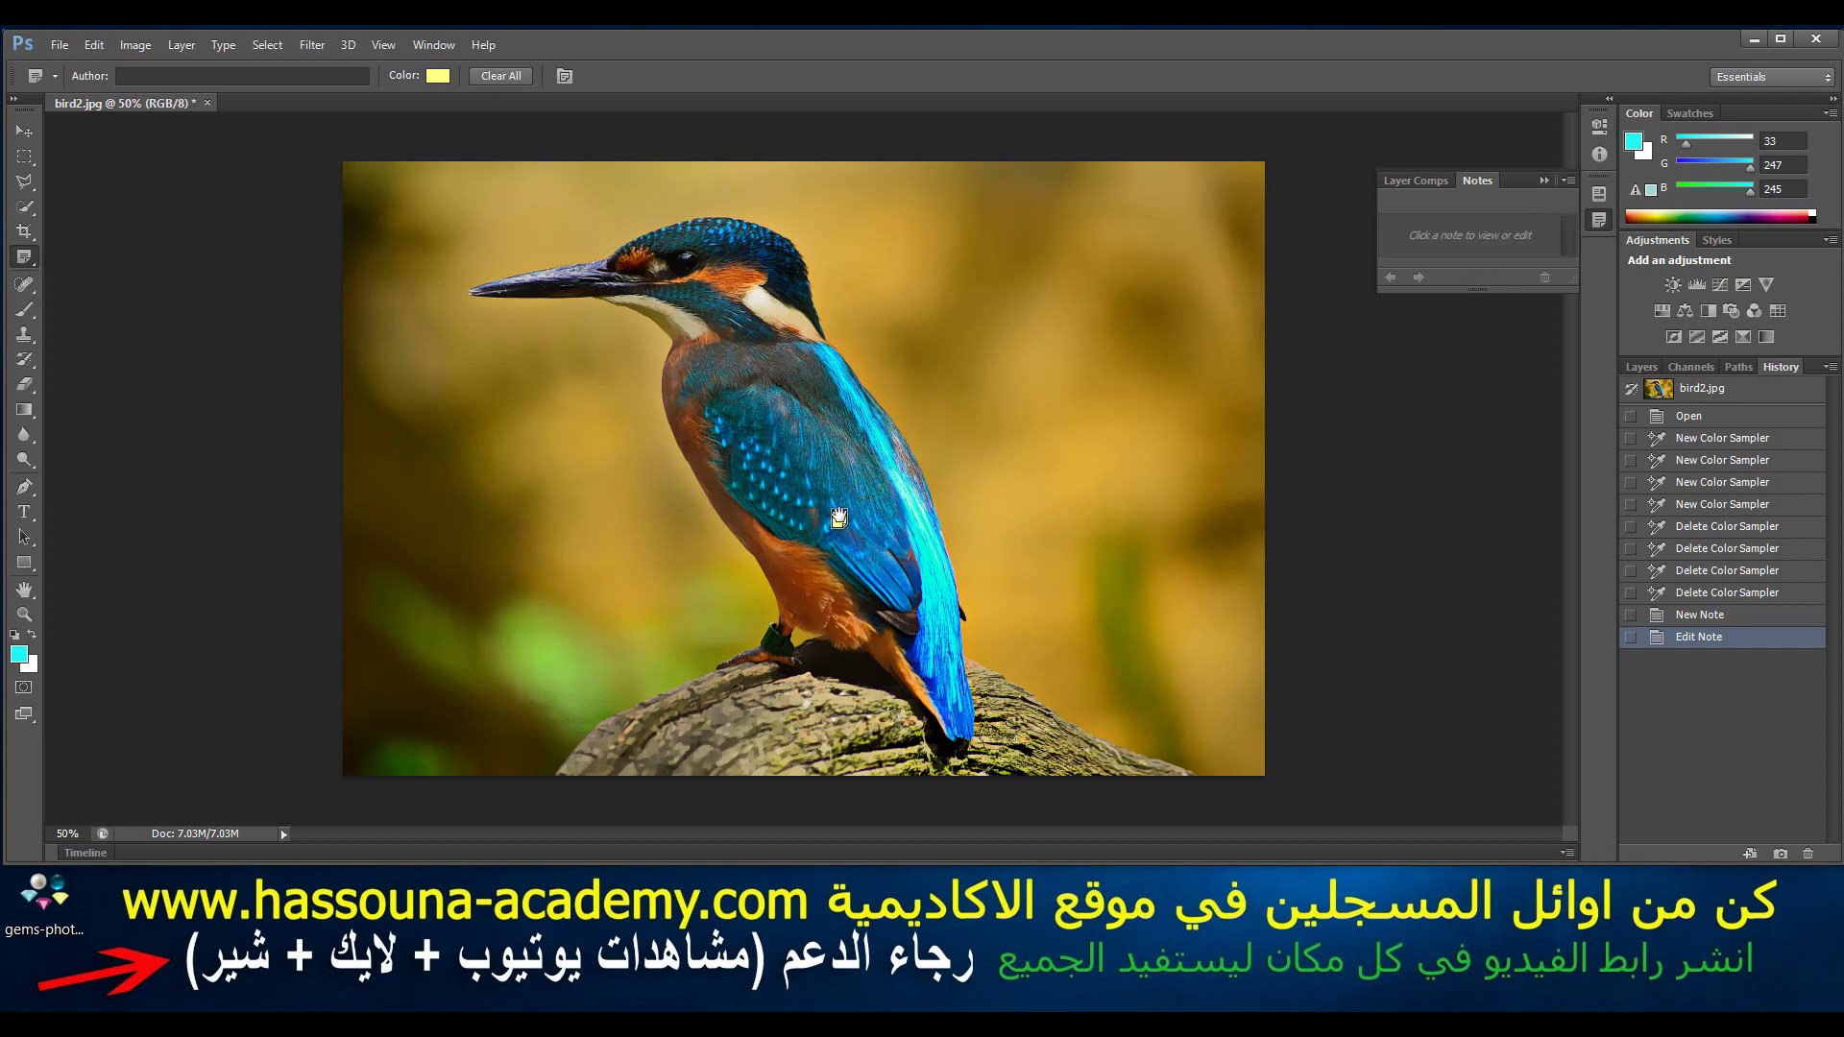
{"action": "right_click", "coordinate": [836, 517]}
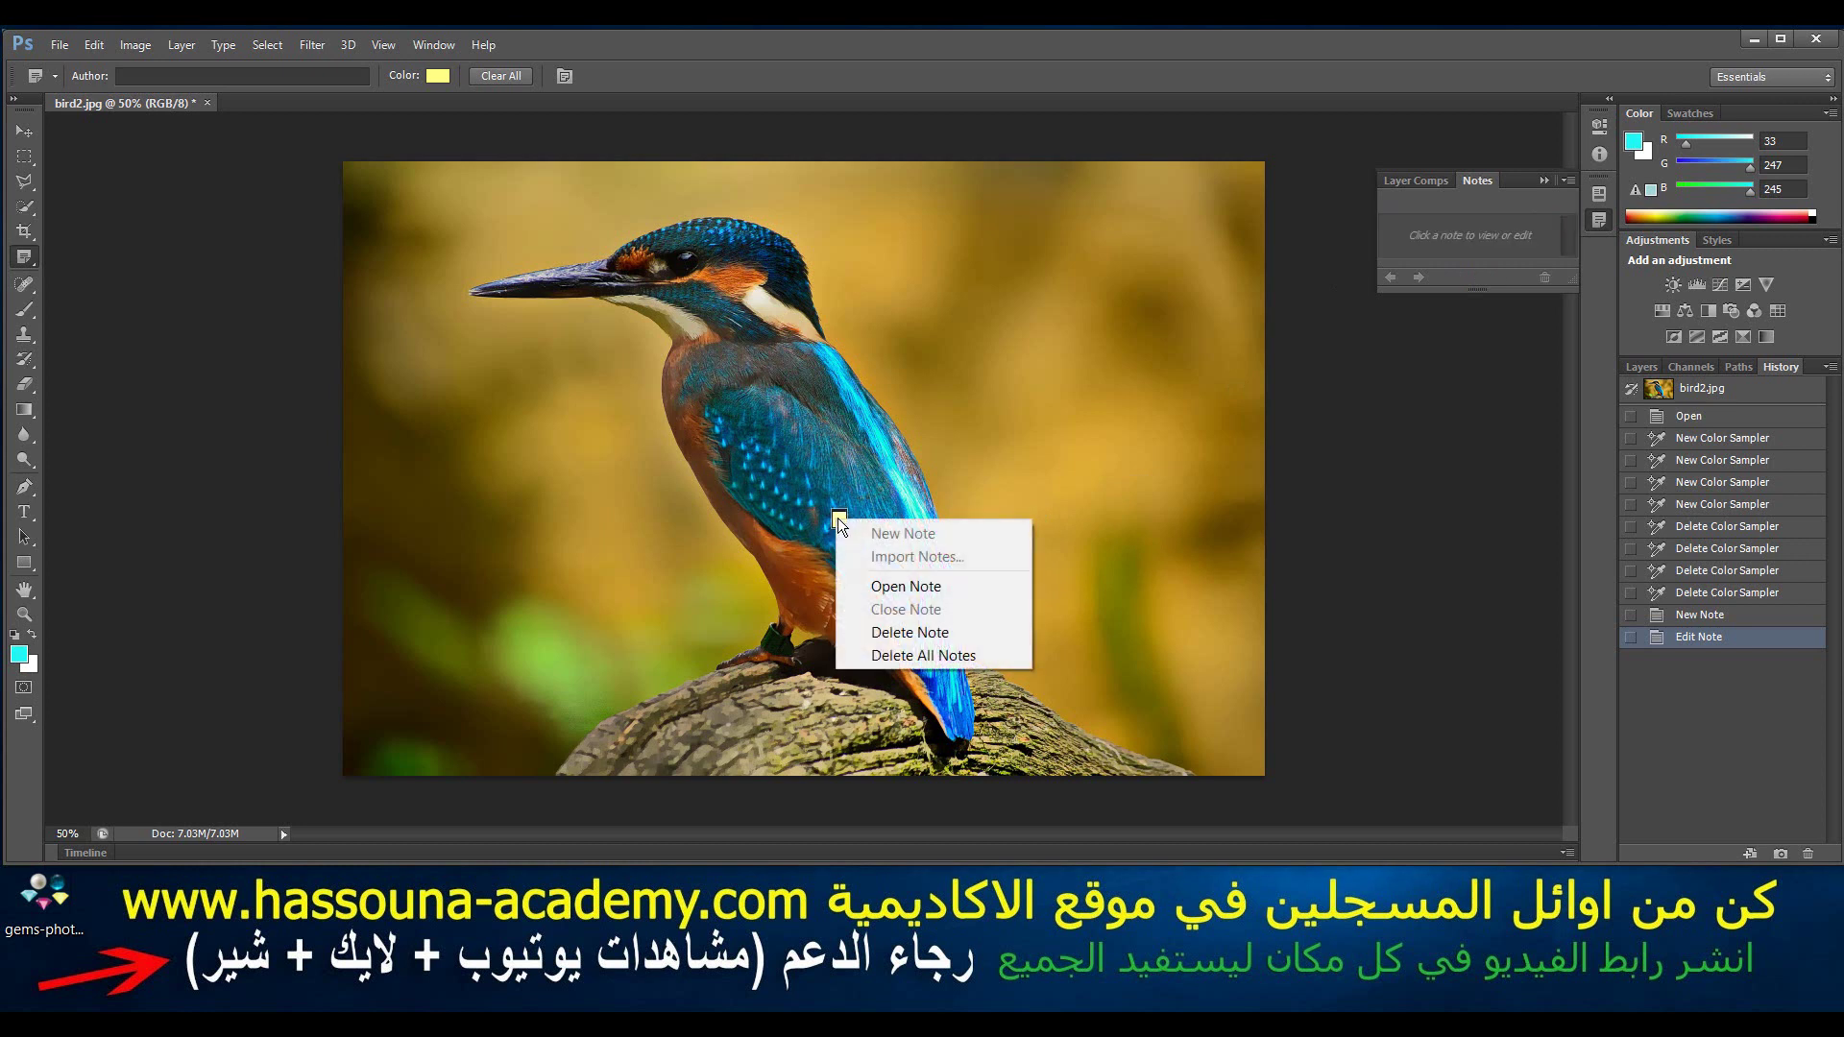
{"action": "left_click", "coordinate": [878, 576]}
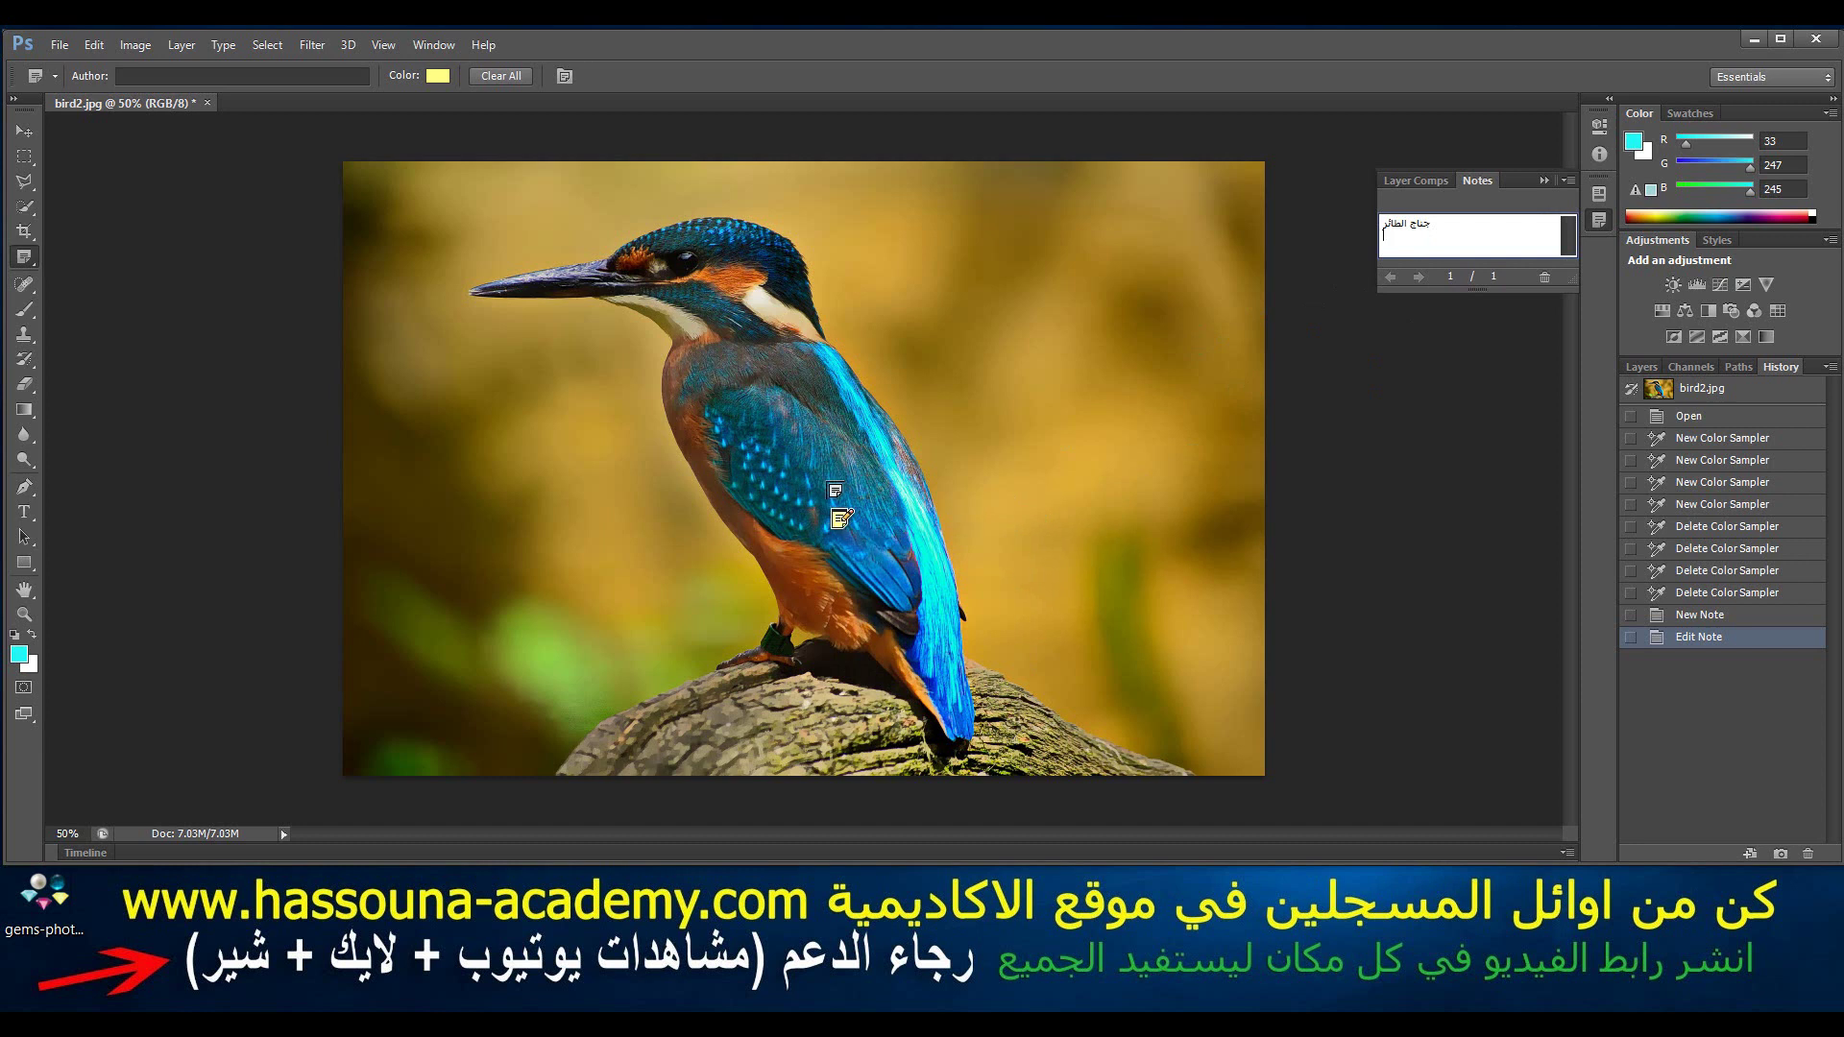
Step: Add a second note 'رأس الطائر' on the bird's head and reopen it
{"action": "left_click", "coordinate": [742, 248]}
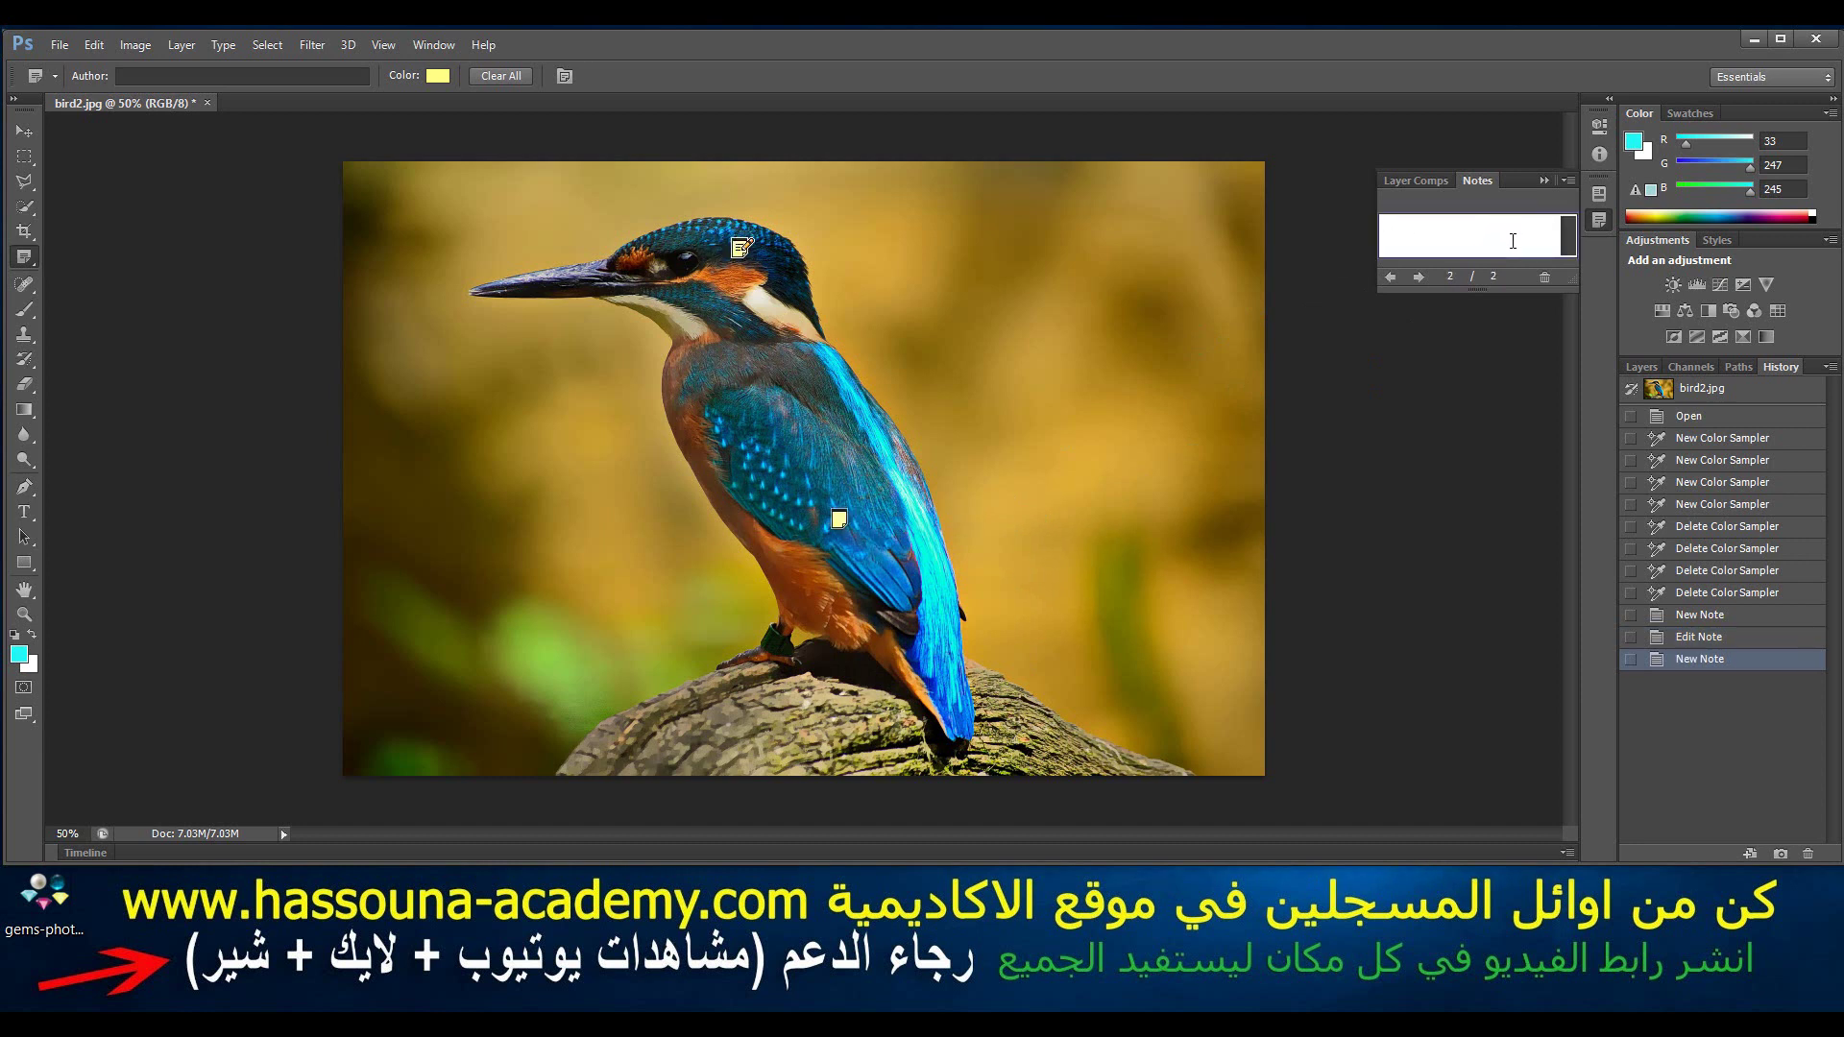
{"action": "type", "text": "رأس الطا"}
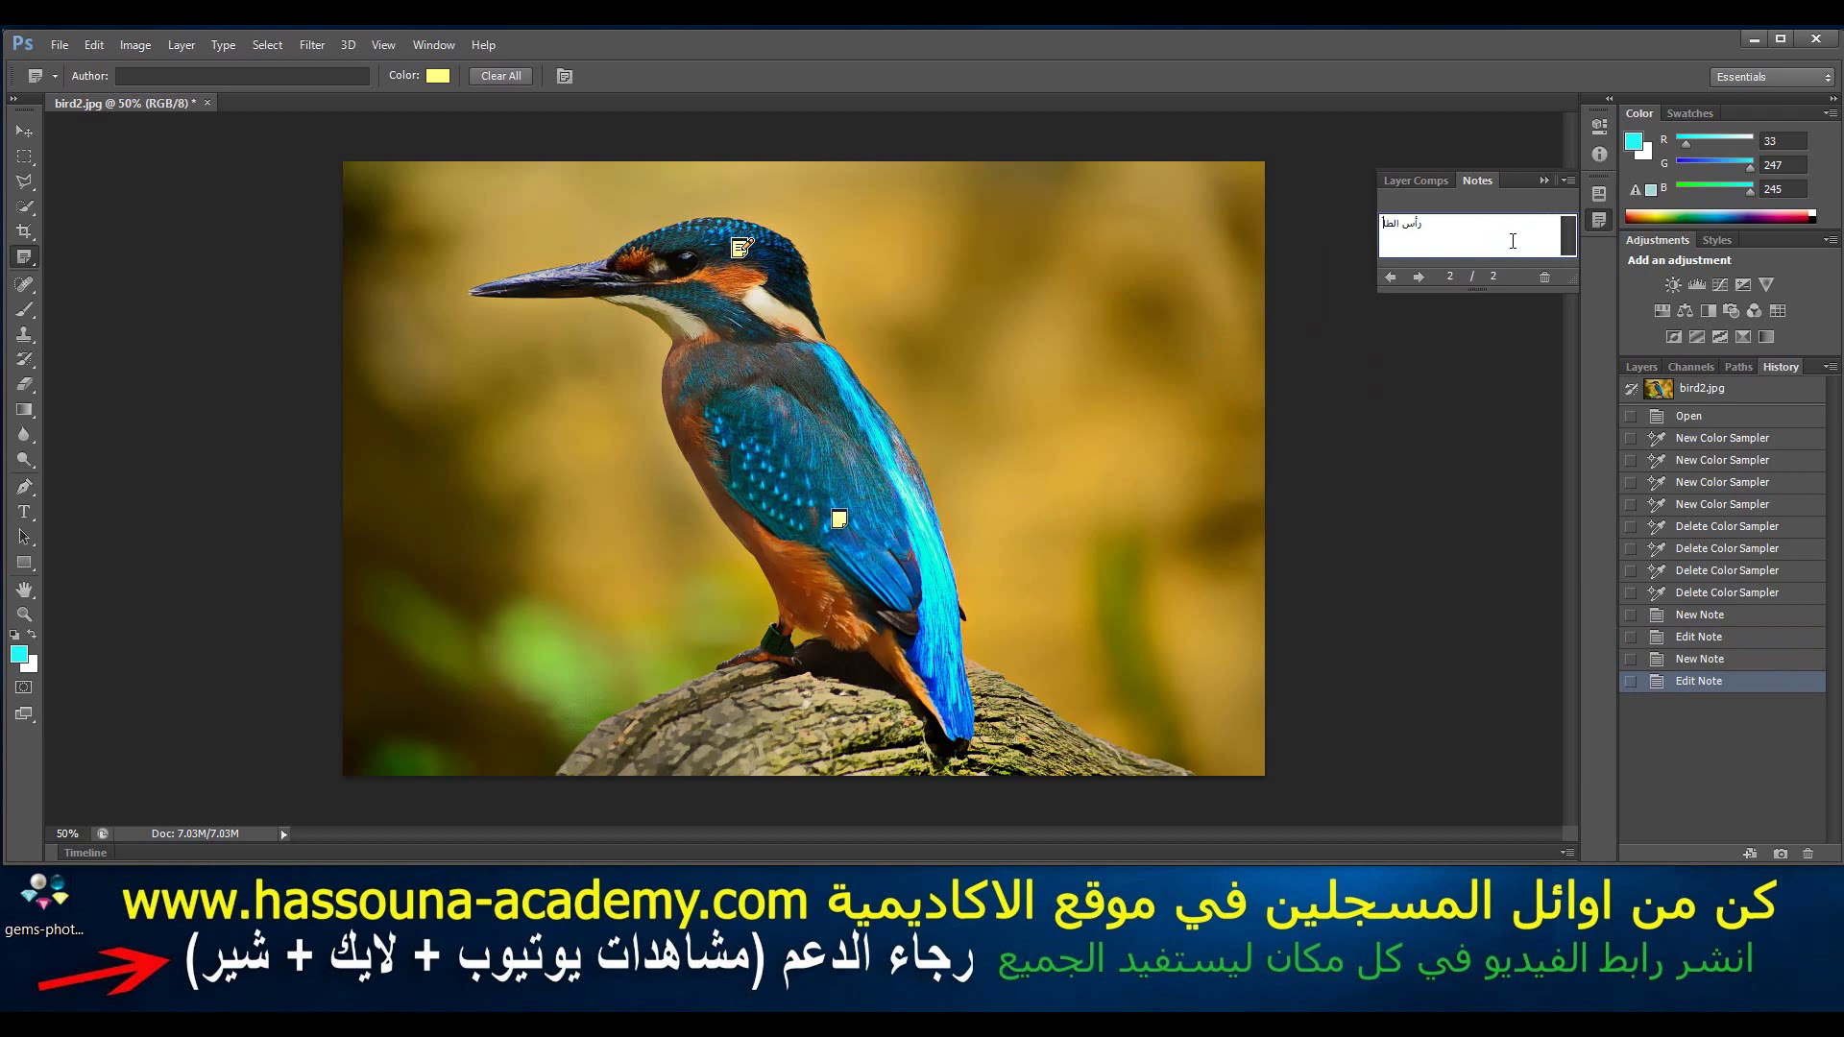
{"action": "type", "text": "ئر"}
{"action": "left_click", "coordinate": [737, 248]}
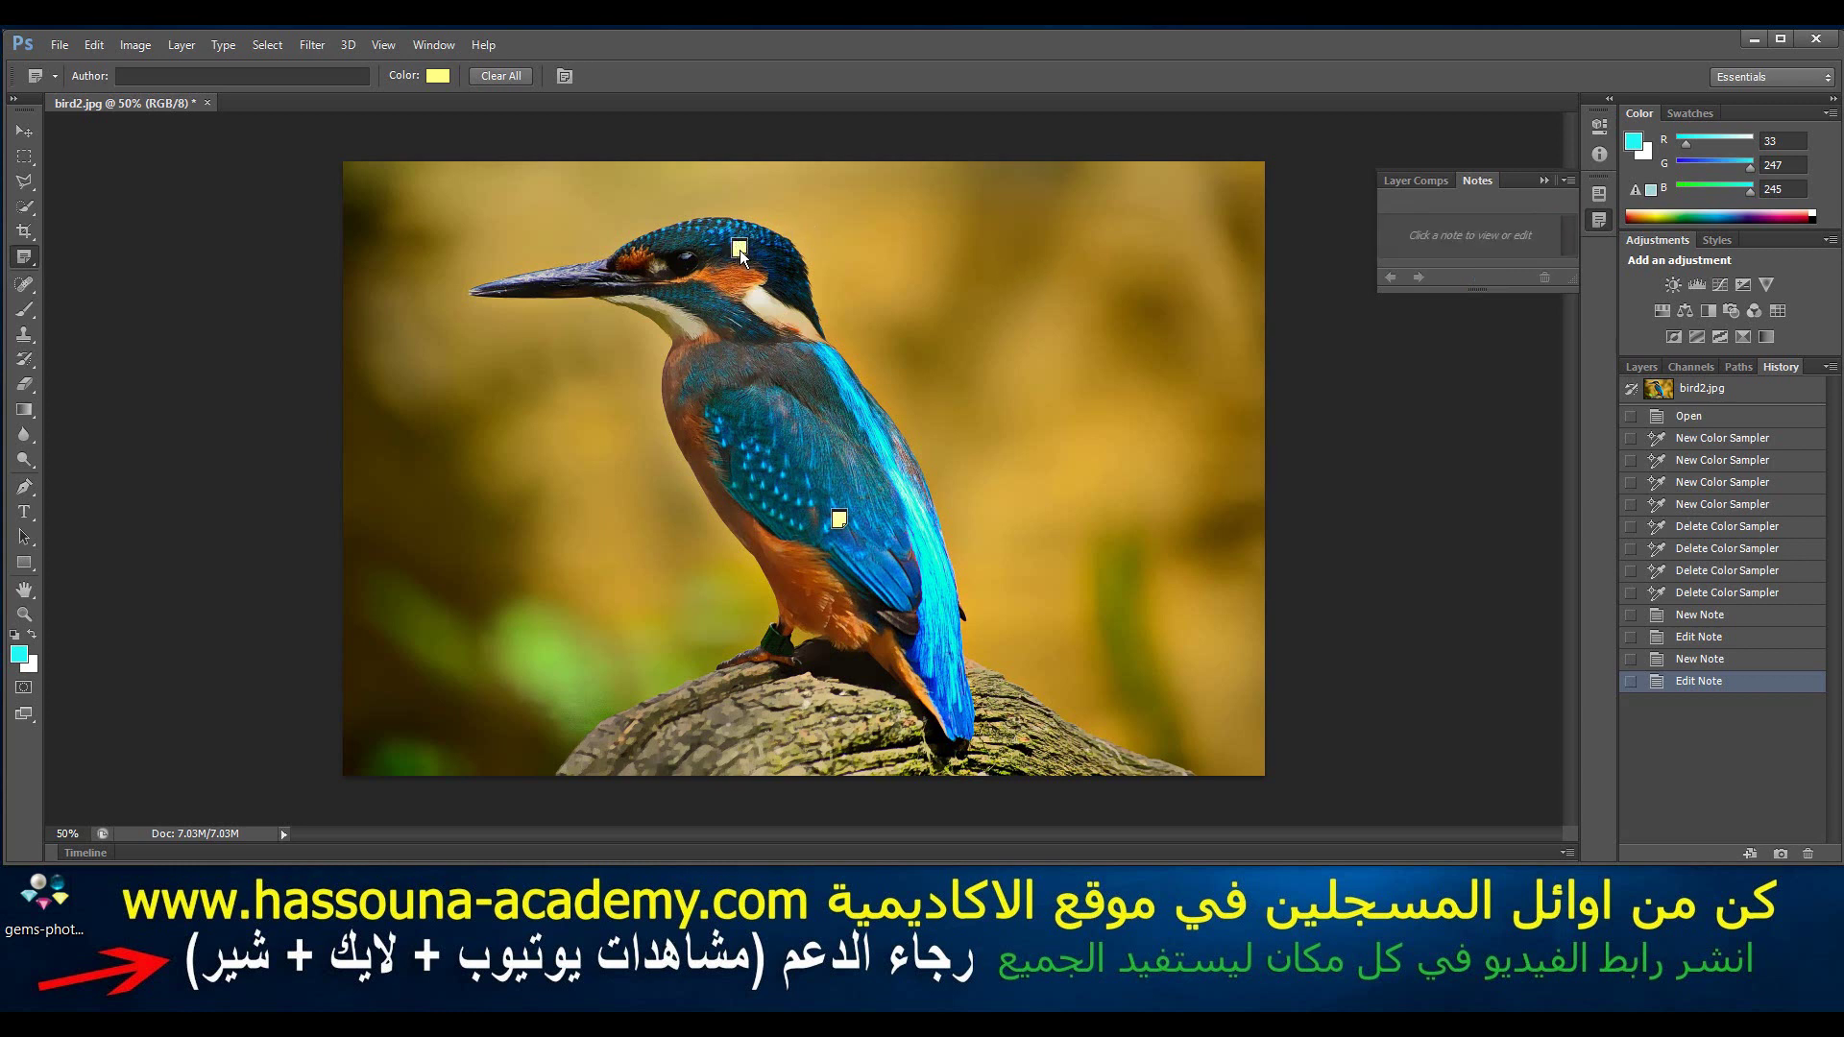
{"action": "right_click", "coordinate": [740, 252]}
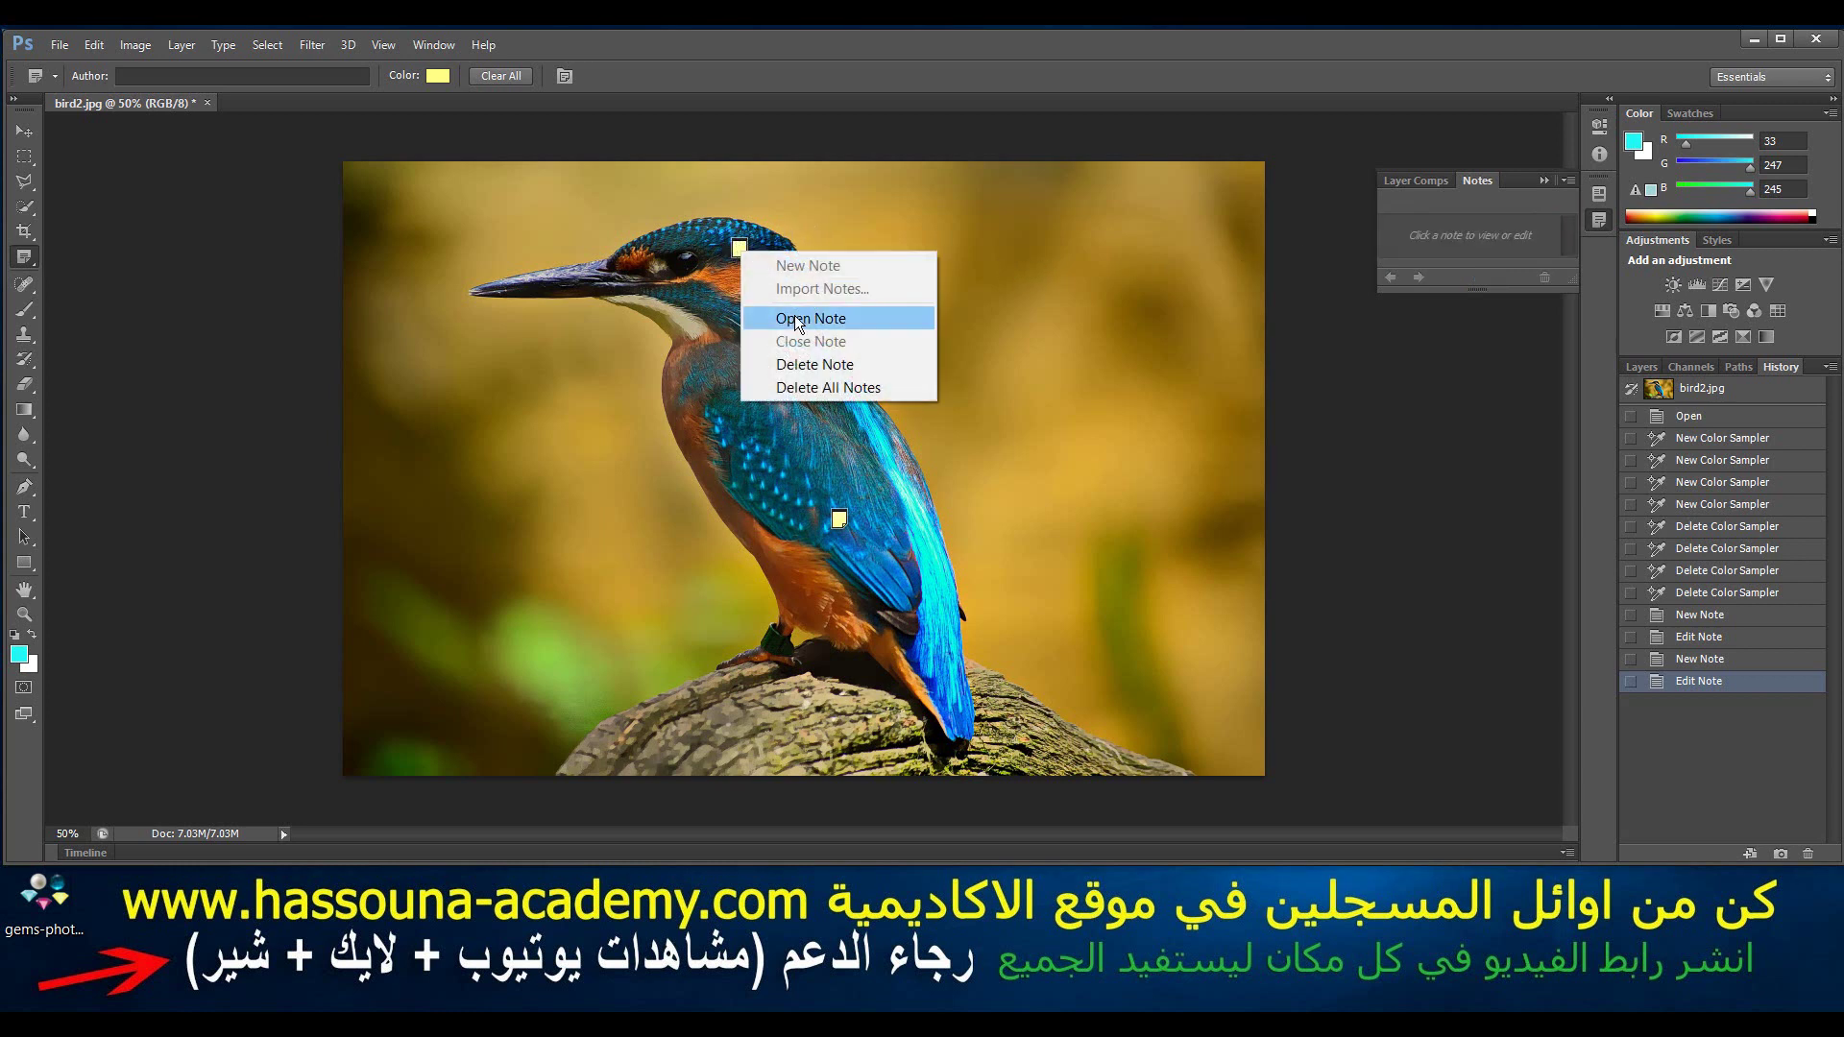
{"action": "left_click", "coordinate": [793, 318]}
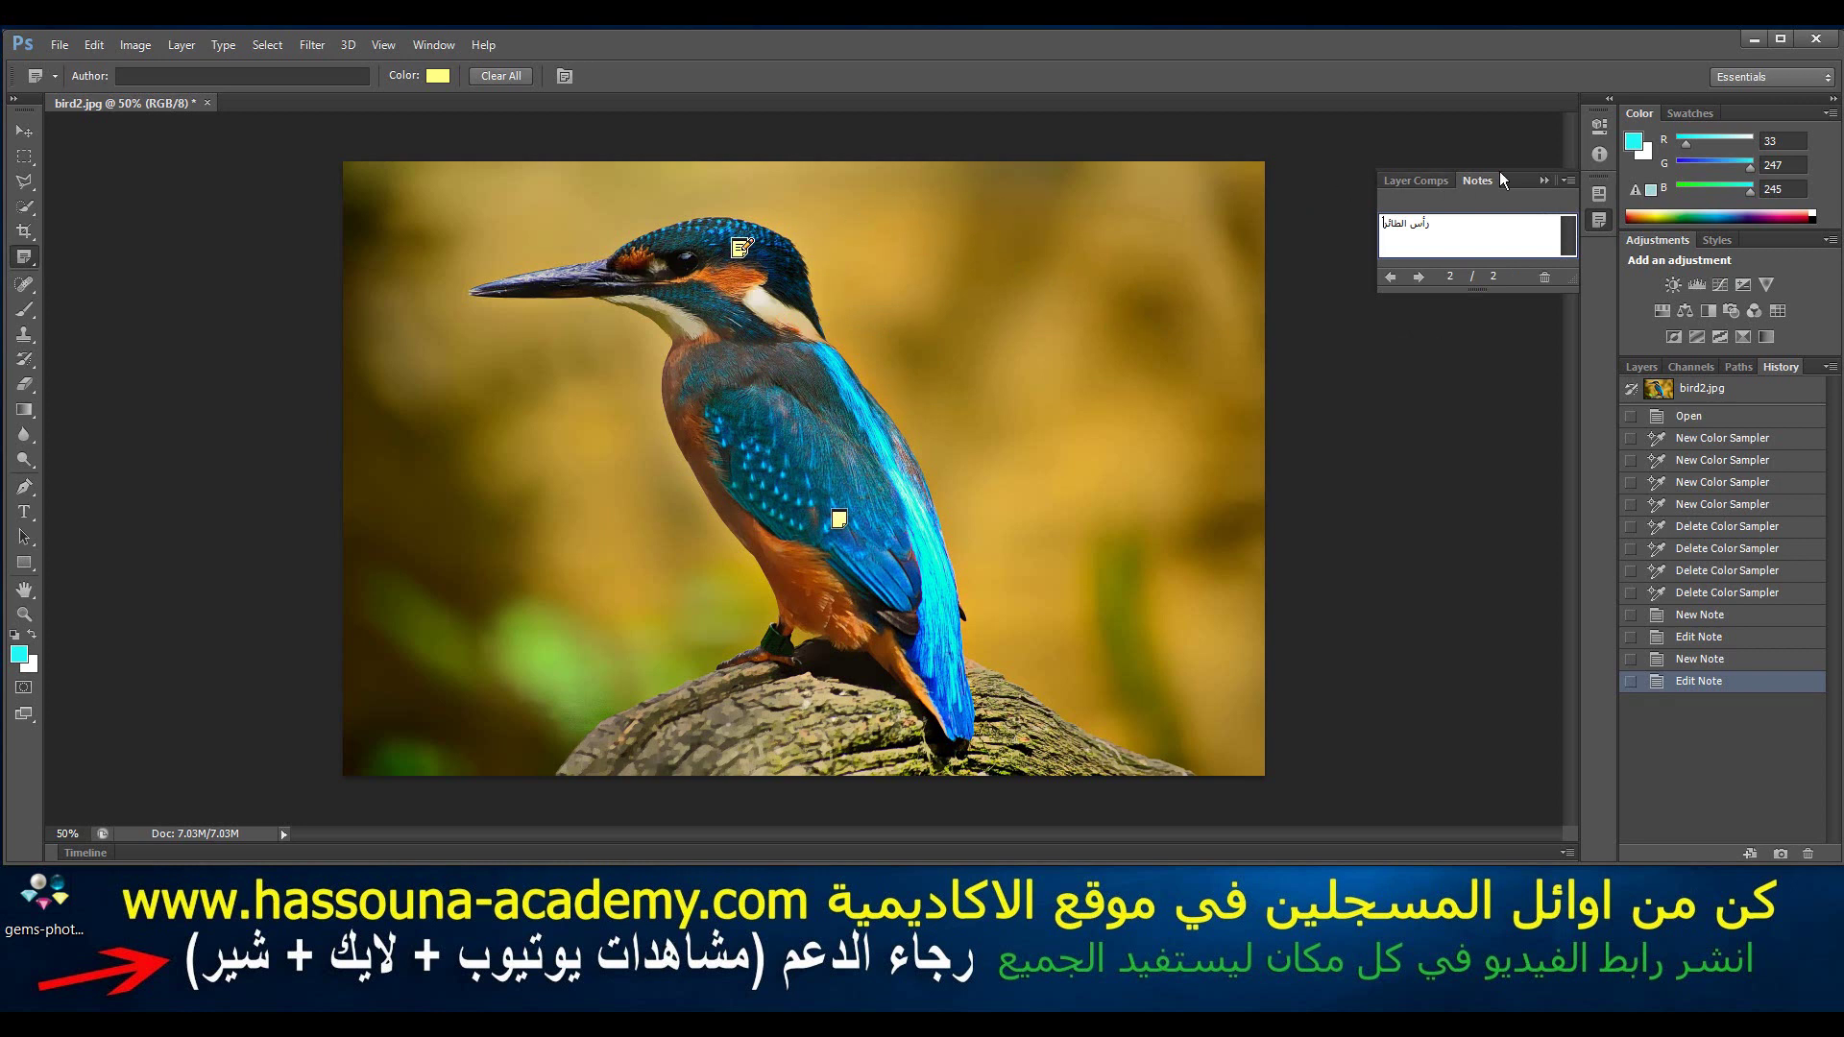
Step: Collapse the Notes and Info panels into the side dock
{"action": "left_click", "coordinate": [1545, 179]}
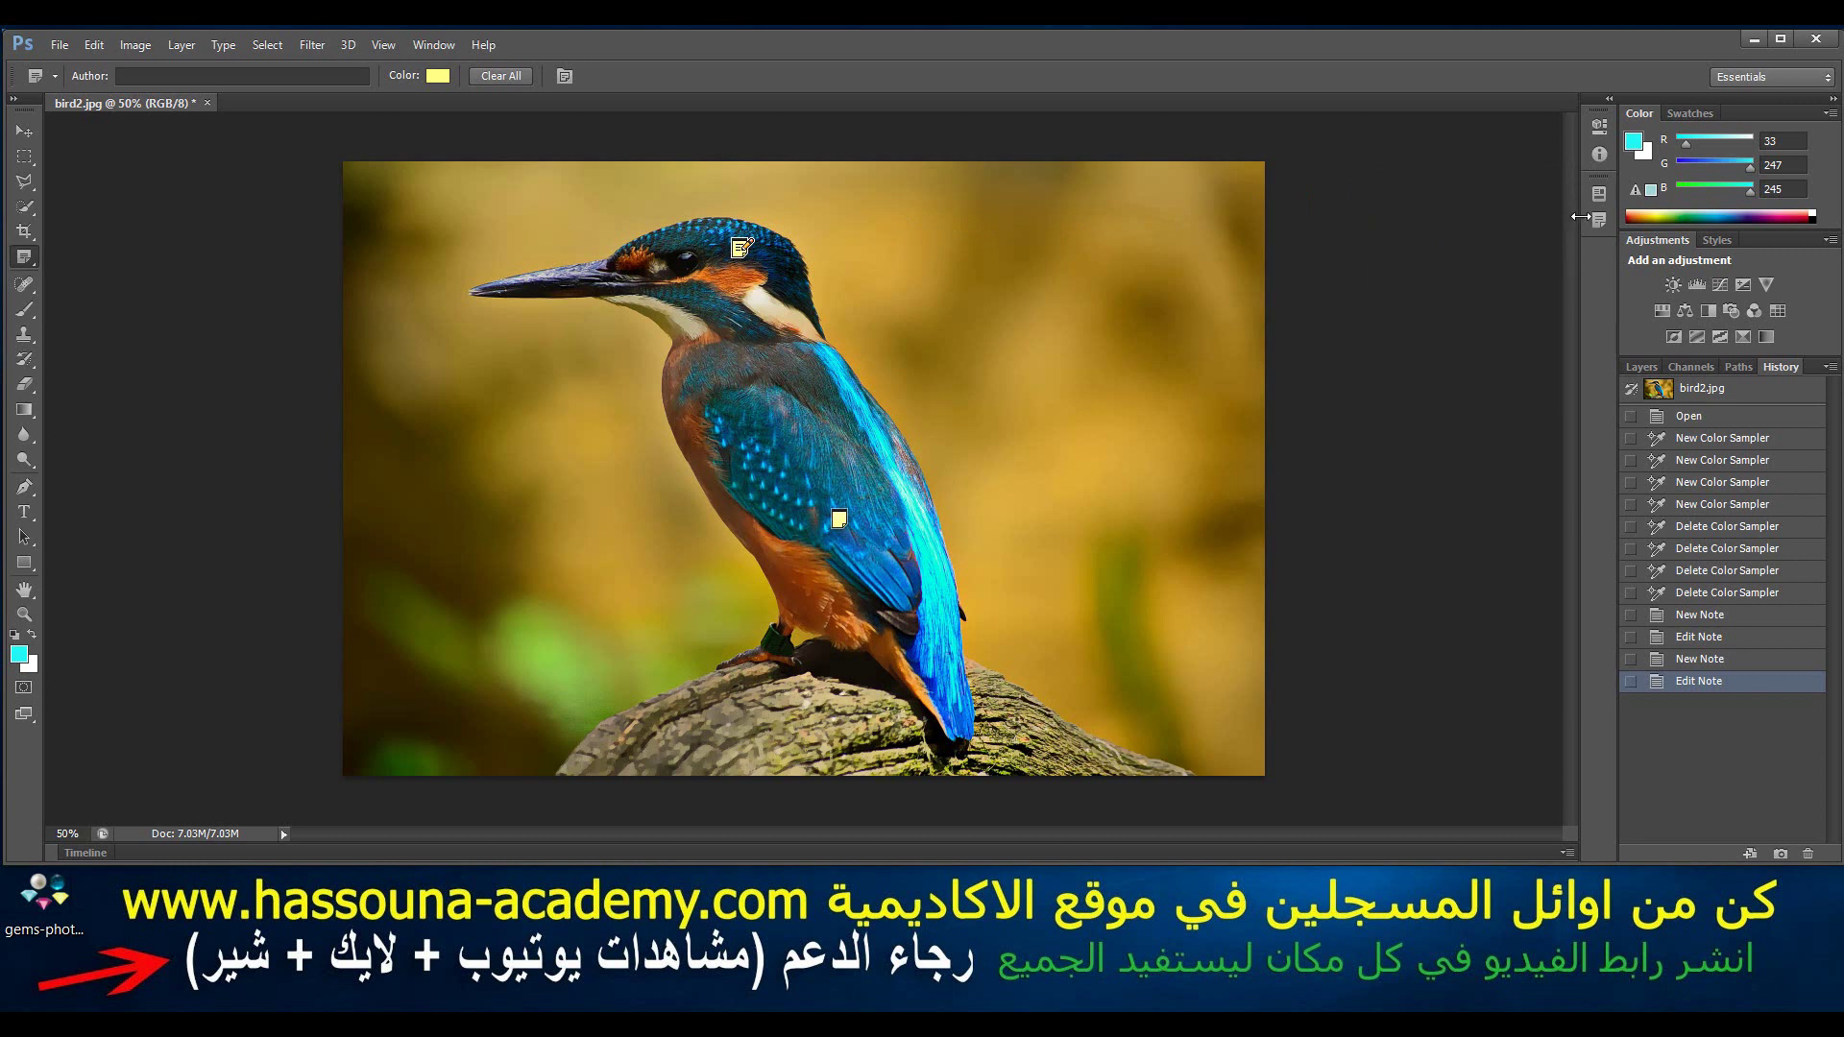
{"action": "left_click", "coordinate": [1599, 219]}
{"action": "left_click", "coordinate": [1545, 181]}
{"action": "left_click", "coordinate": [1599, 155]}
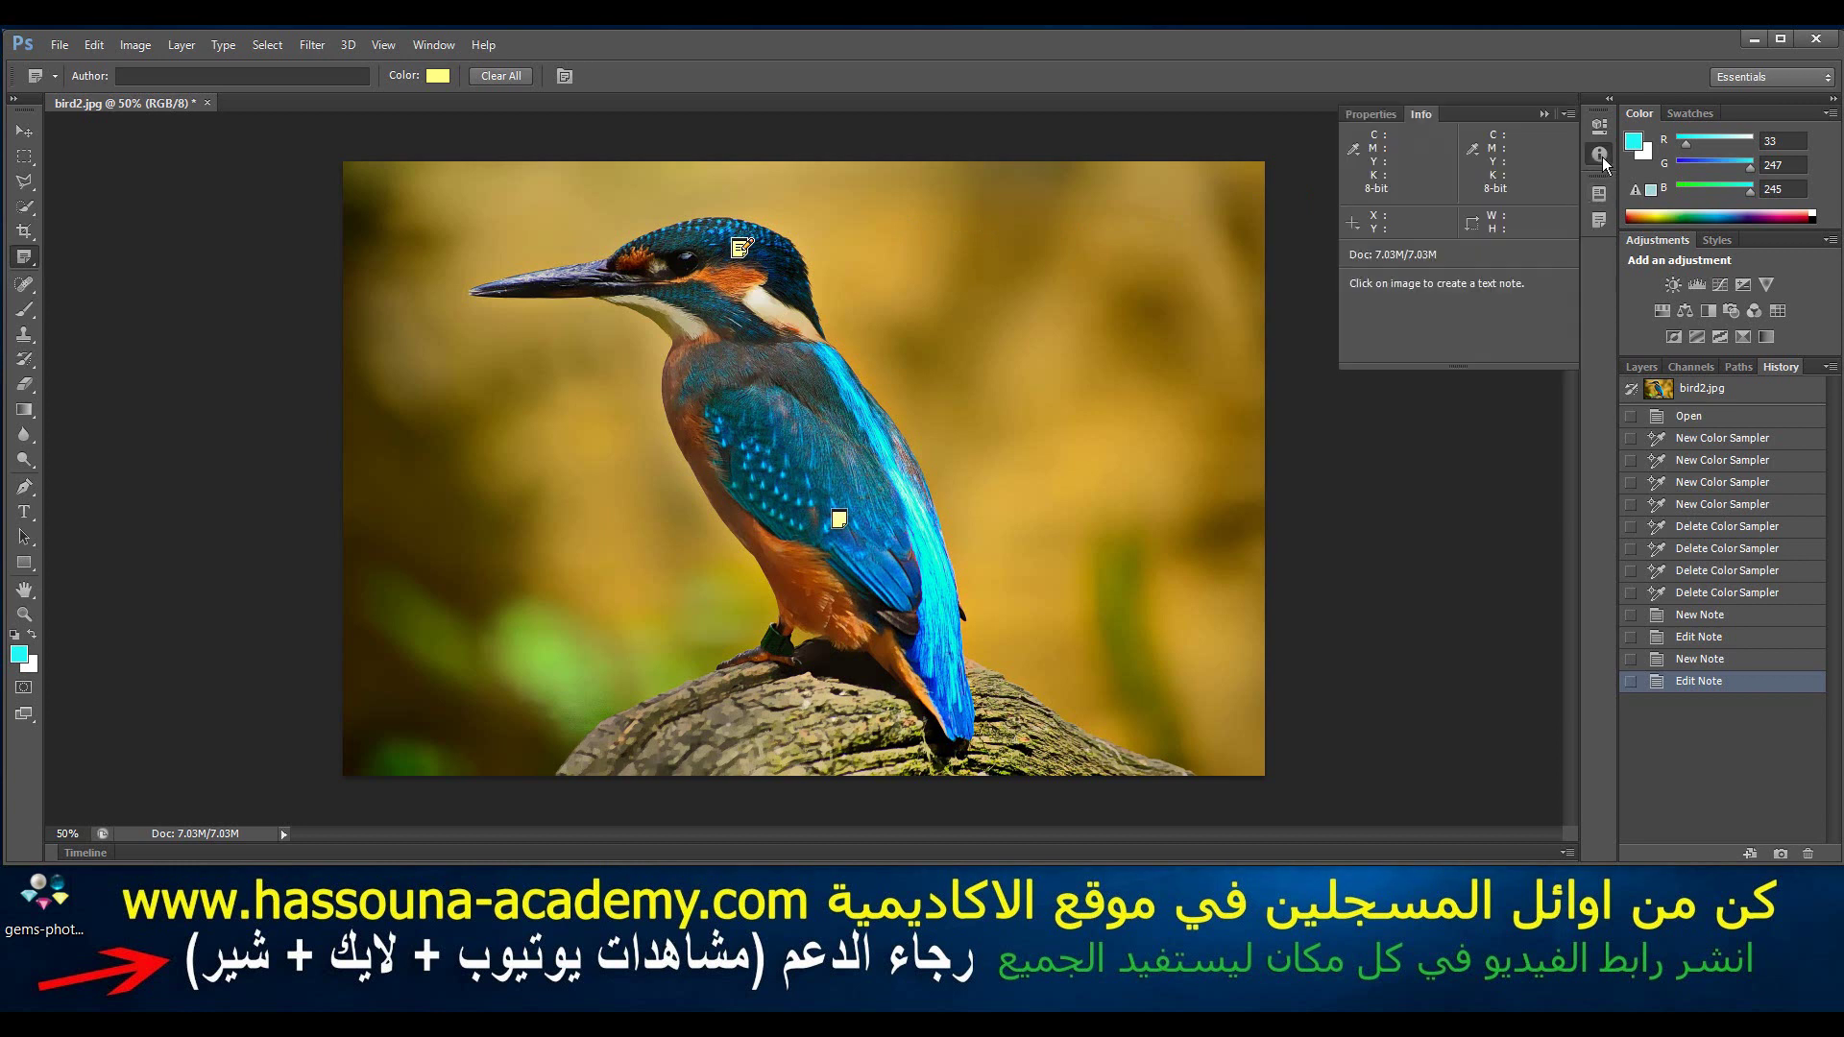
{"action": "left_click", "coordinate": [1544, 114]}
Step: Restore the Info panel via Window > Info, close it, and show the note text
{"action": "left_click", "coordinate": [430, 44]}
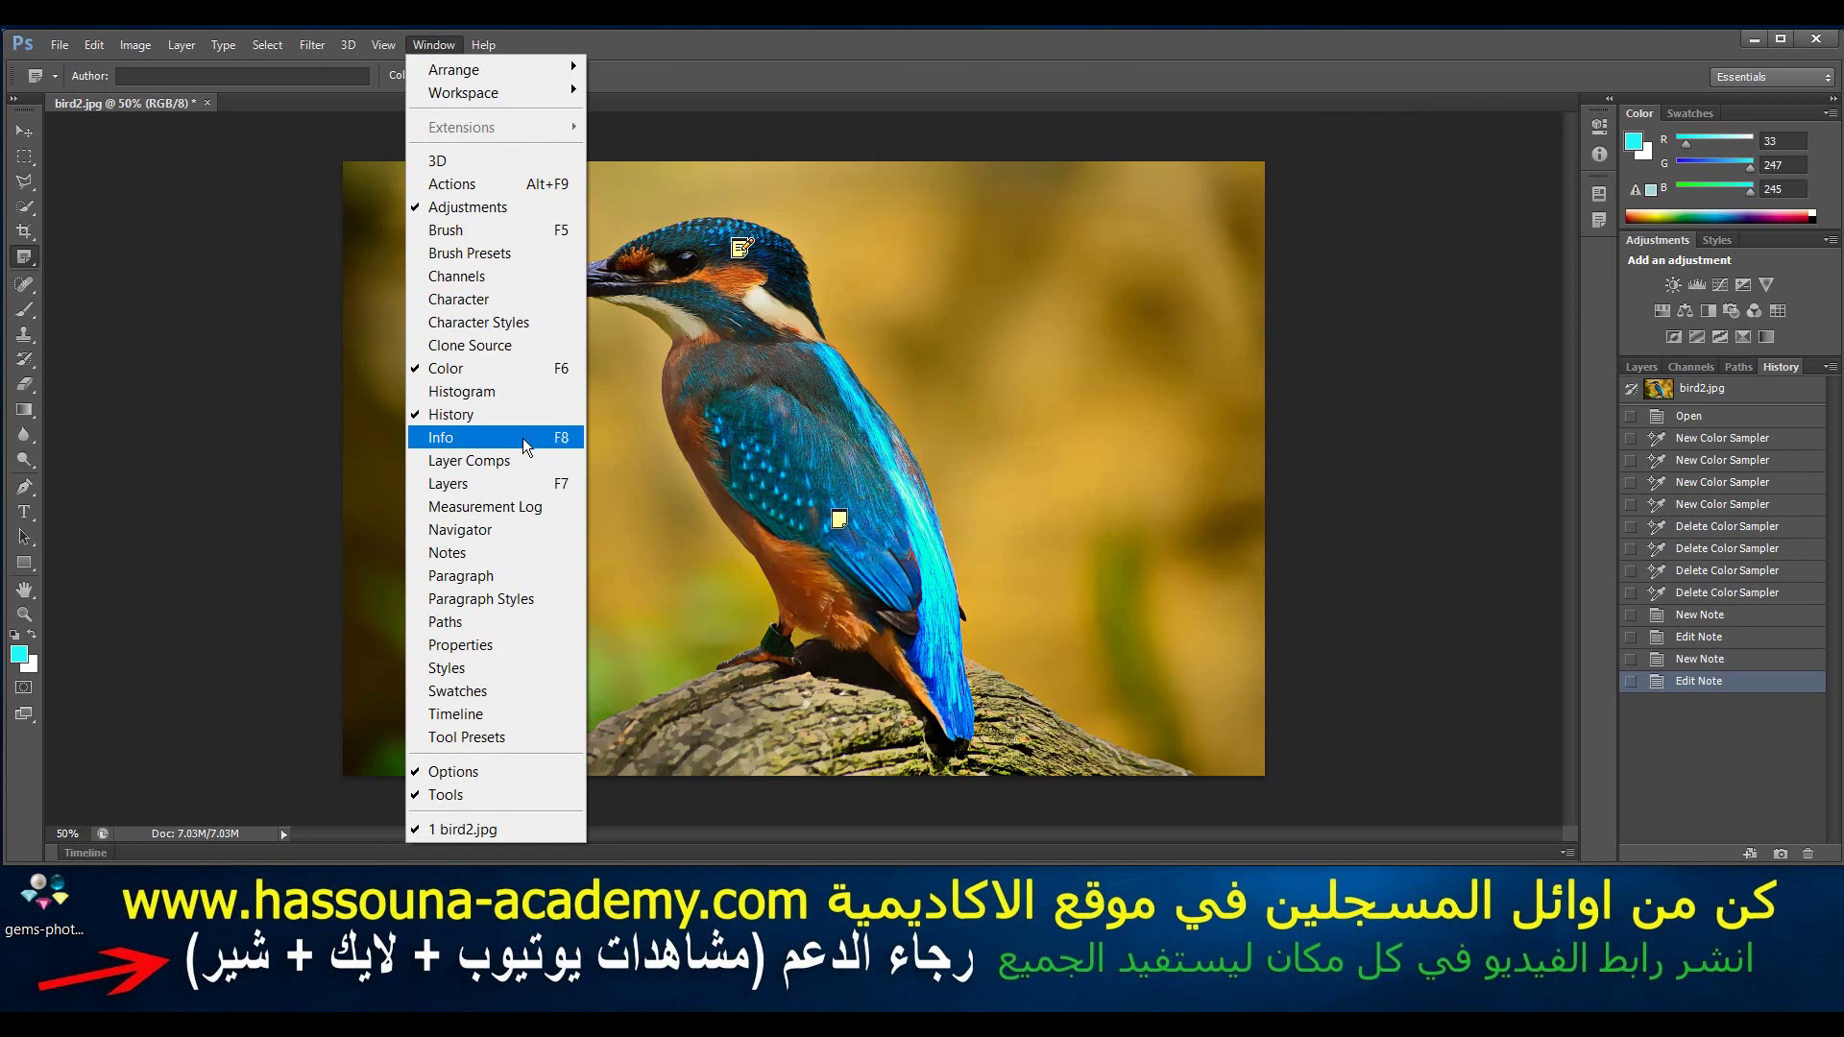
{"action": "left_click", "coordinate": [523, 438]}
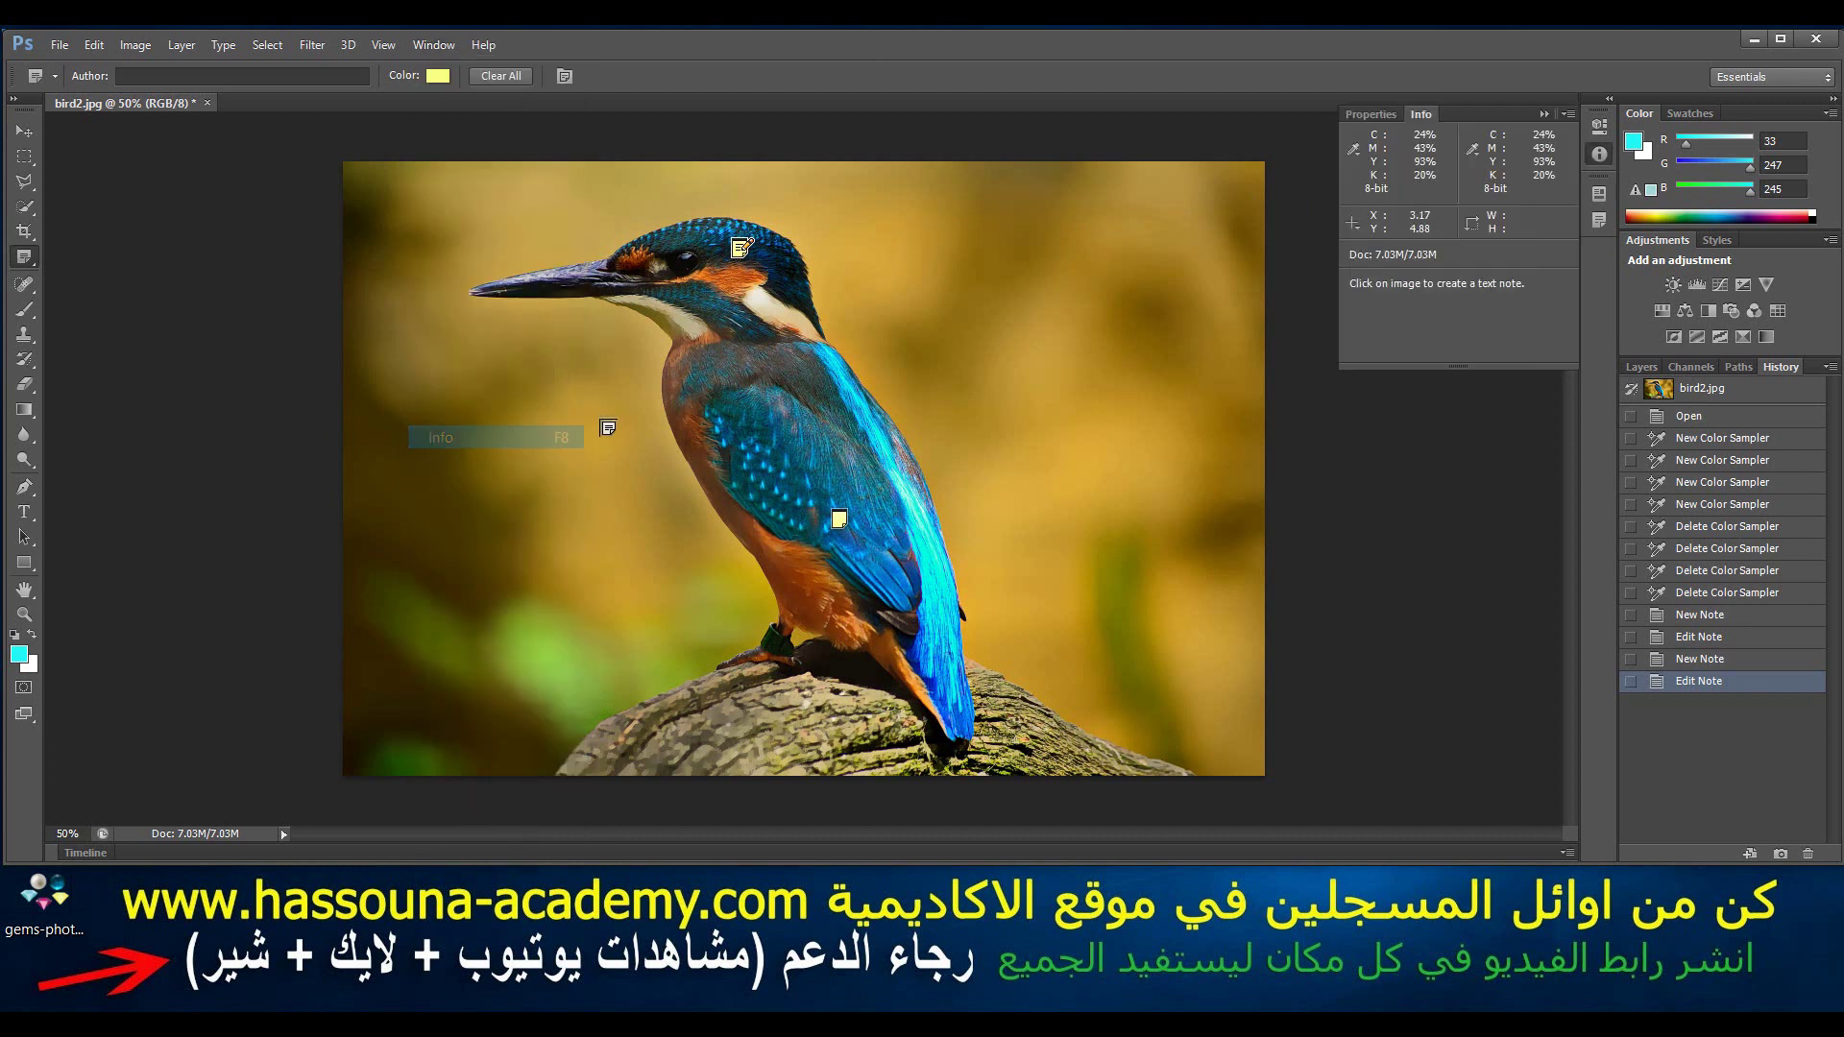
{"action": "left_click", "coordinate": [1543, 114]}
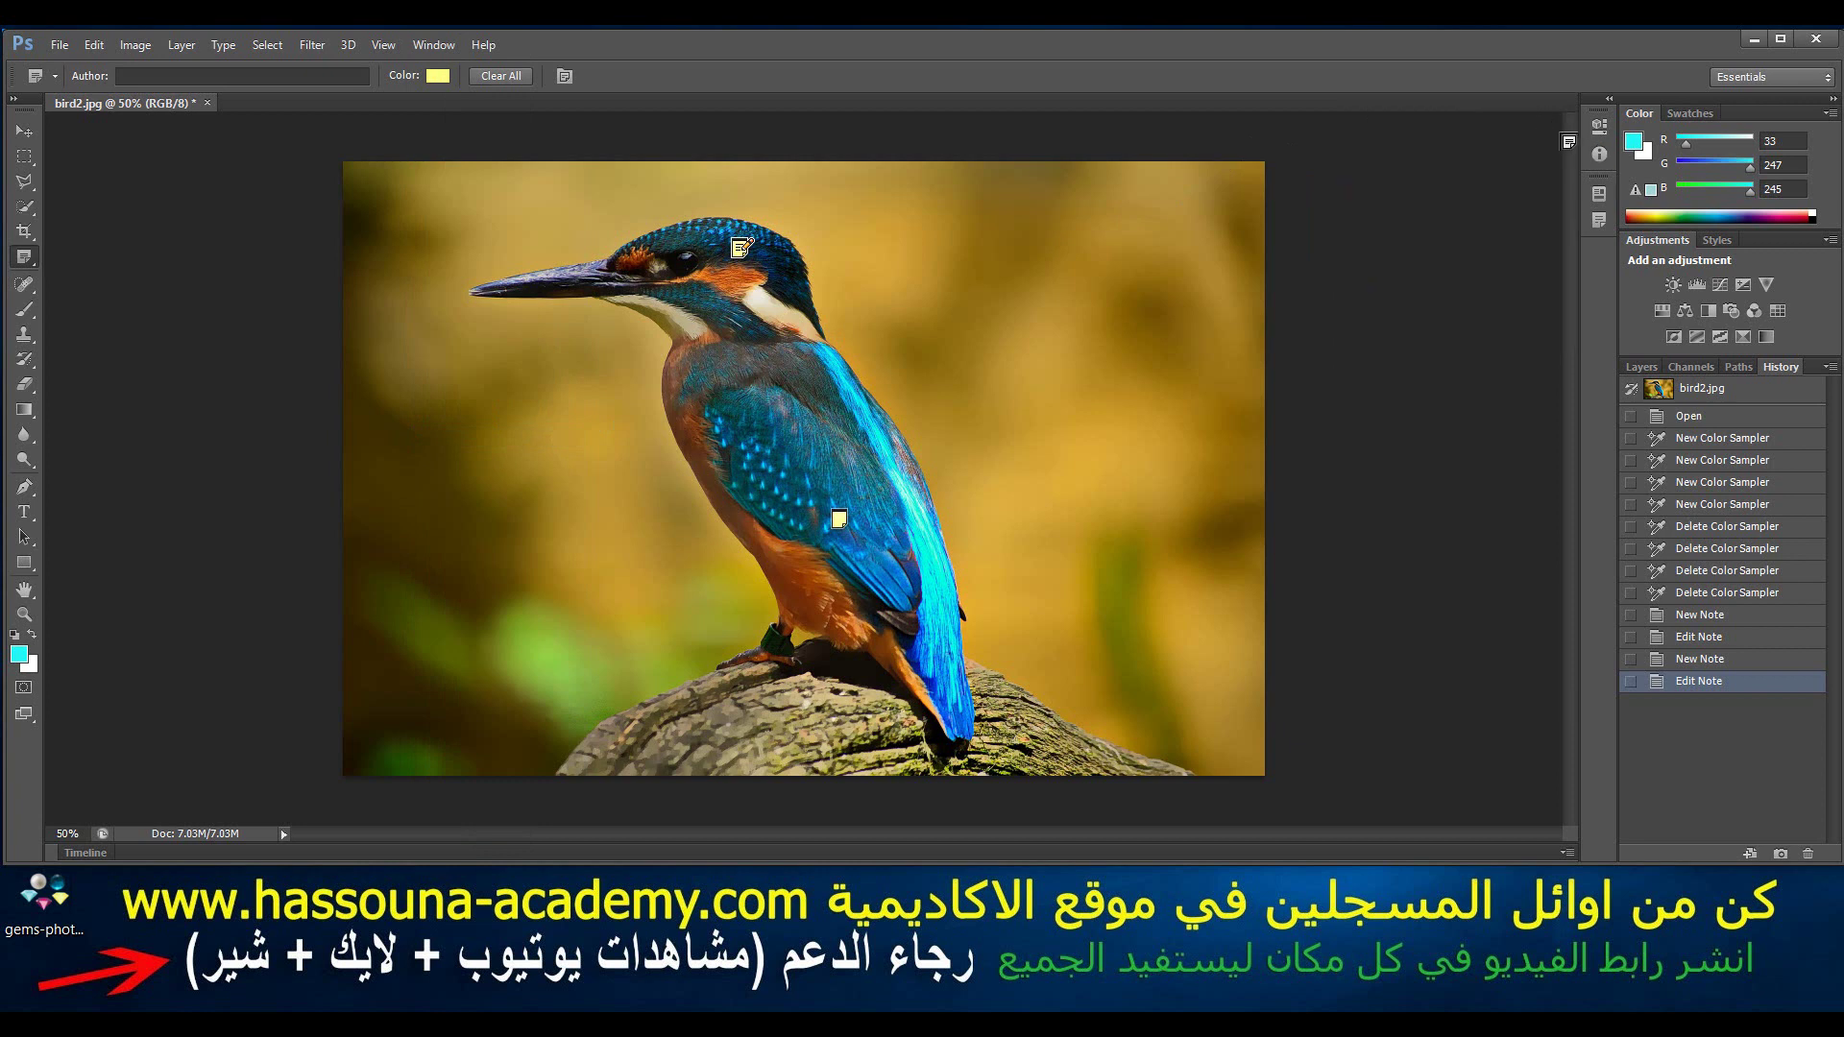
{"action": "left_click", "coordinate": [1600, 220]}
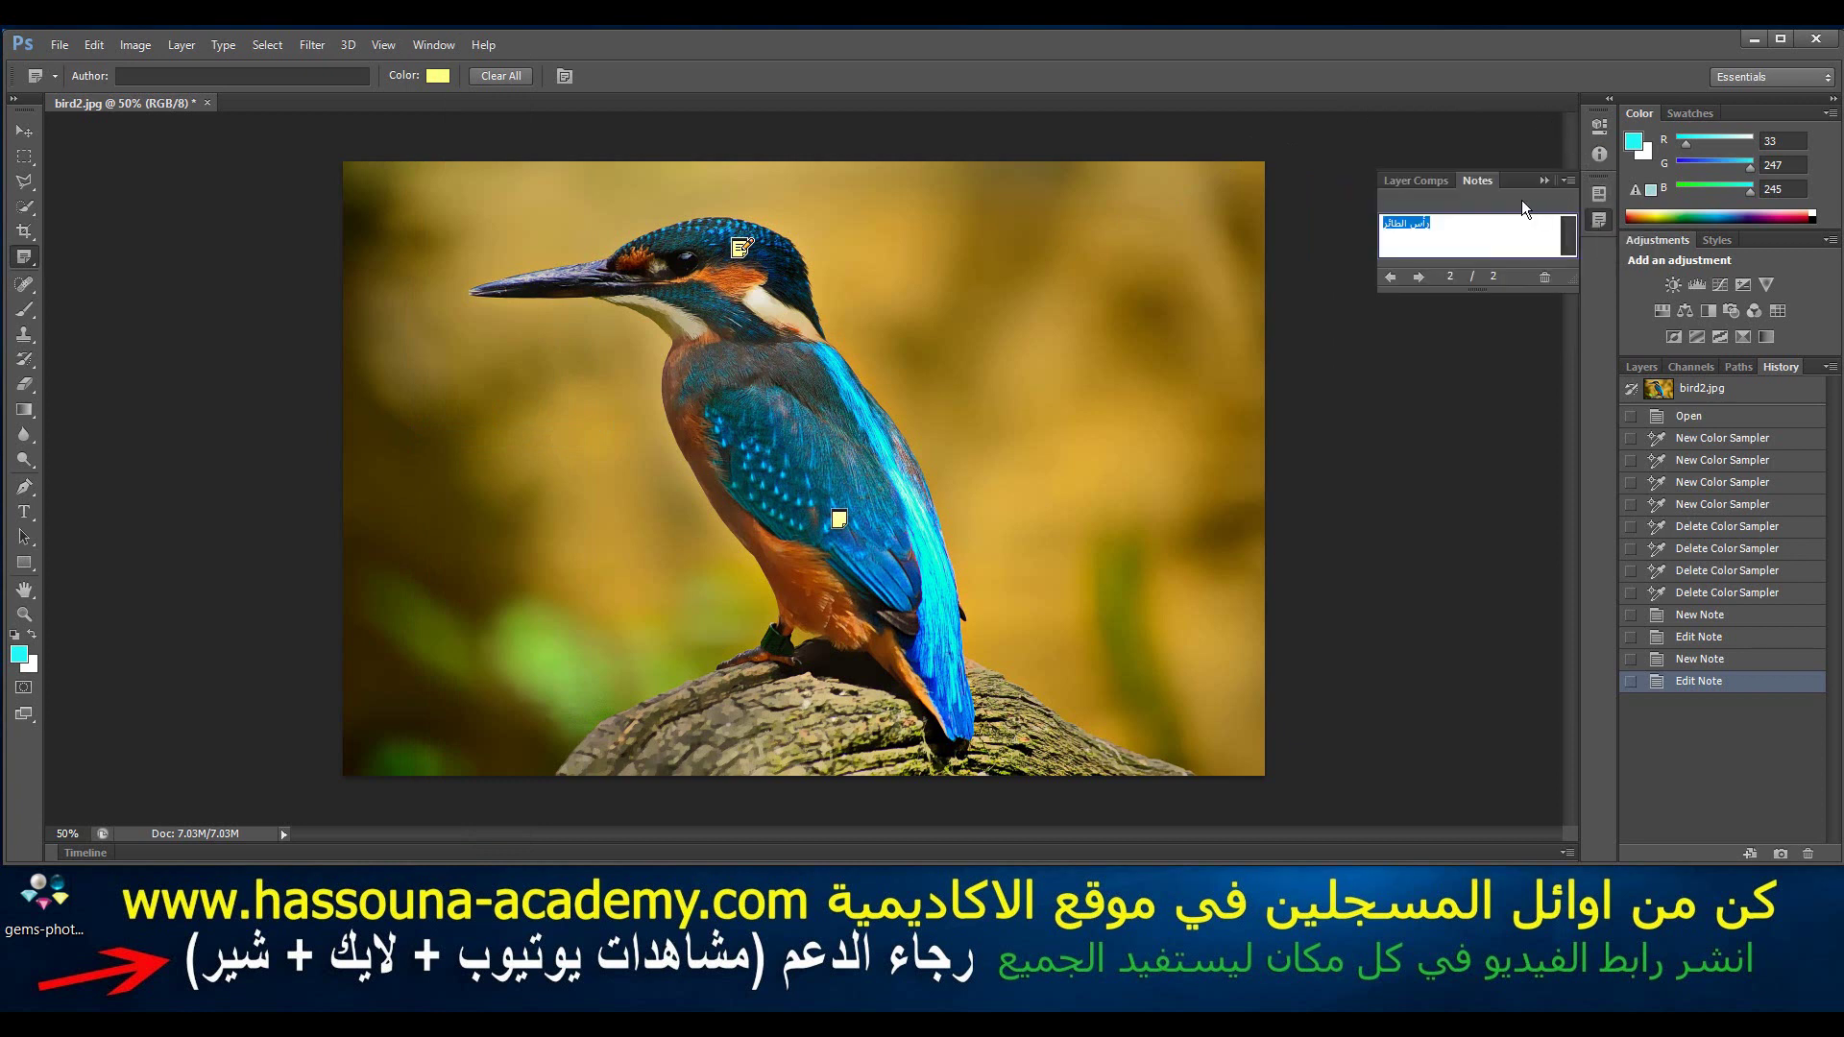
Step: Hide the note text, then place Count Tool markers over the head and along the back
{"action": "left_click", "coordinate": [1544, 181]}
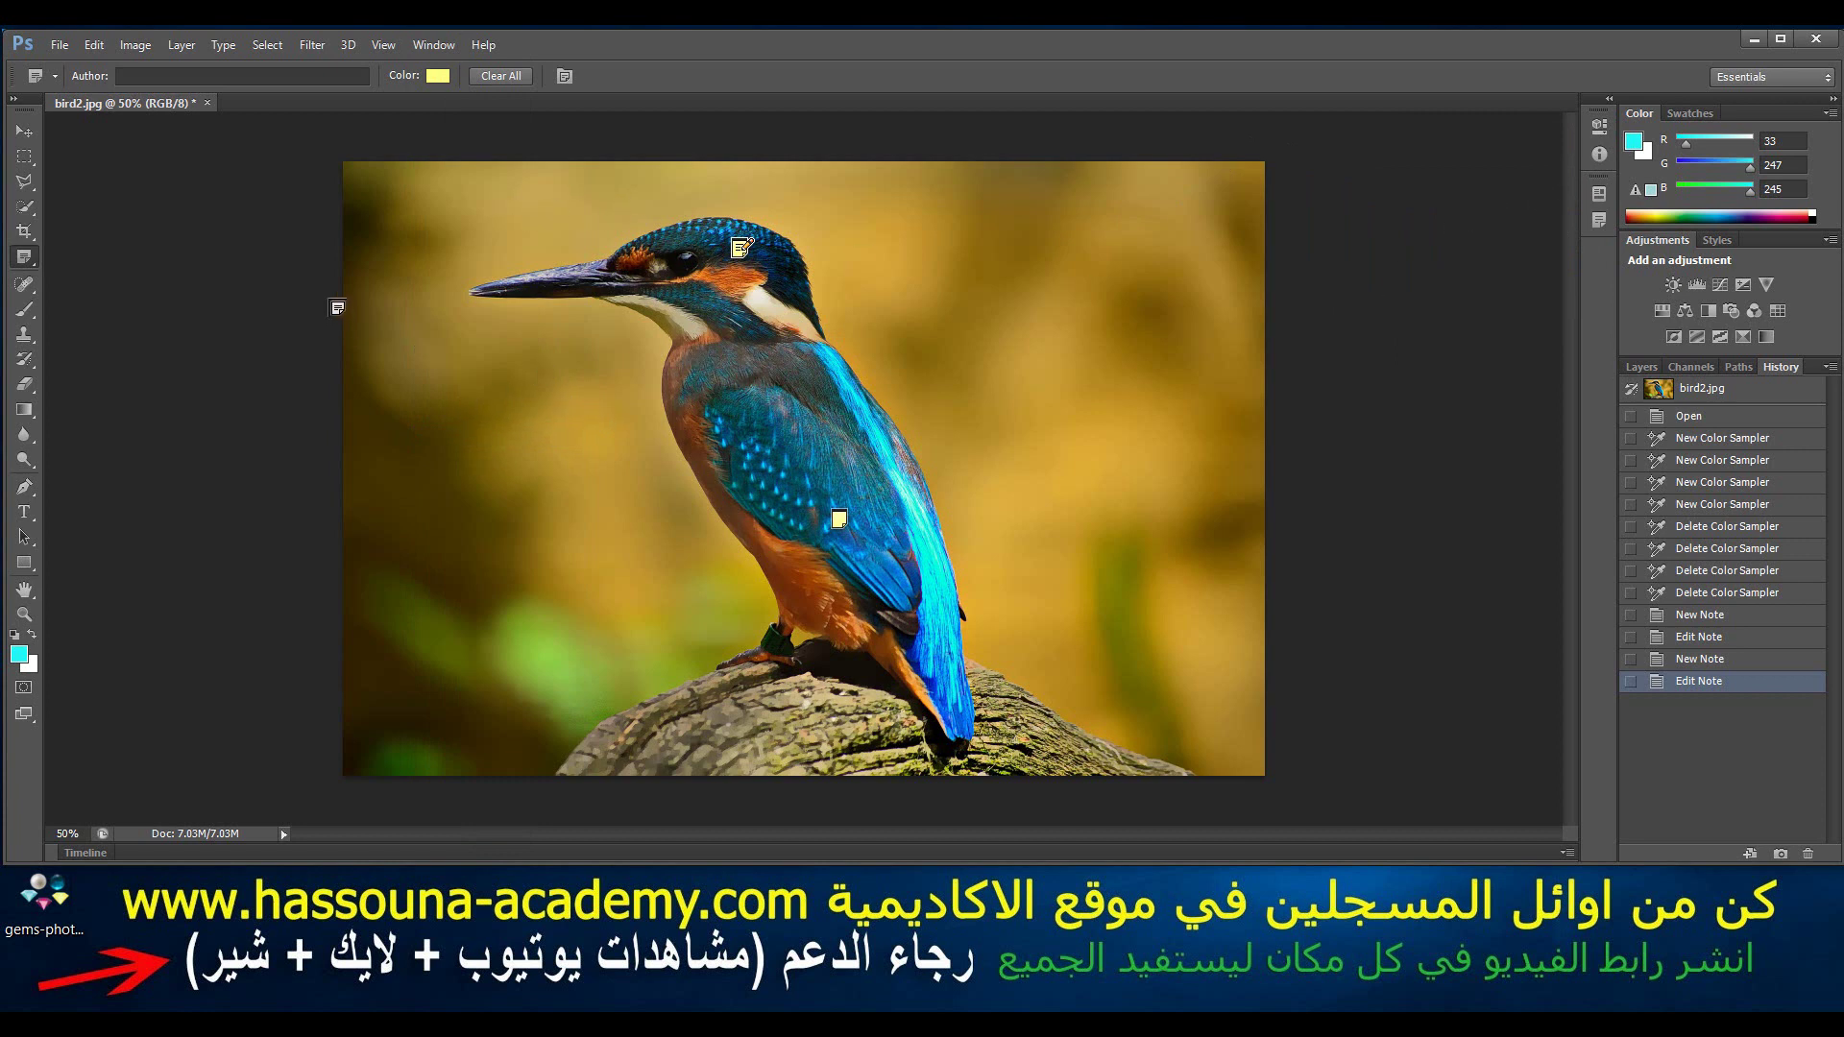
{"action": "right_click", "coordinate": [21, 259]}
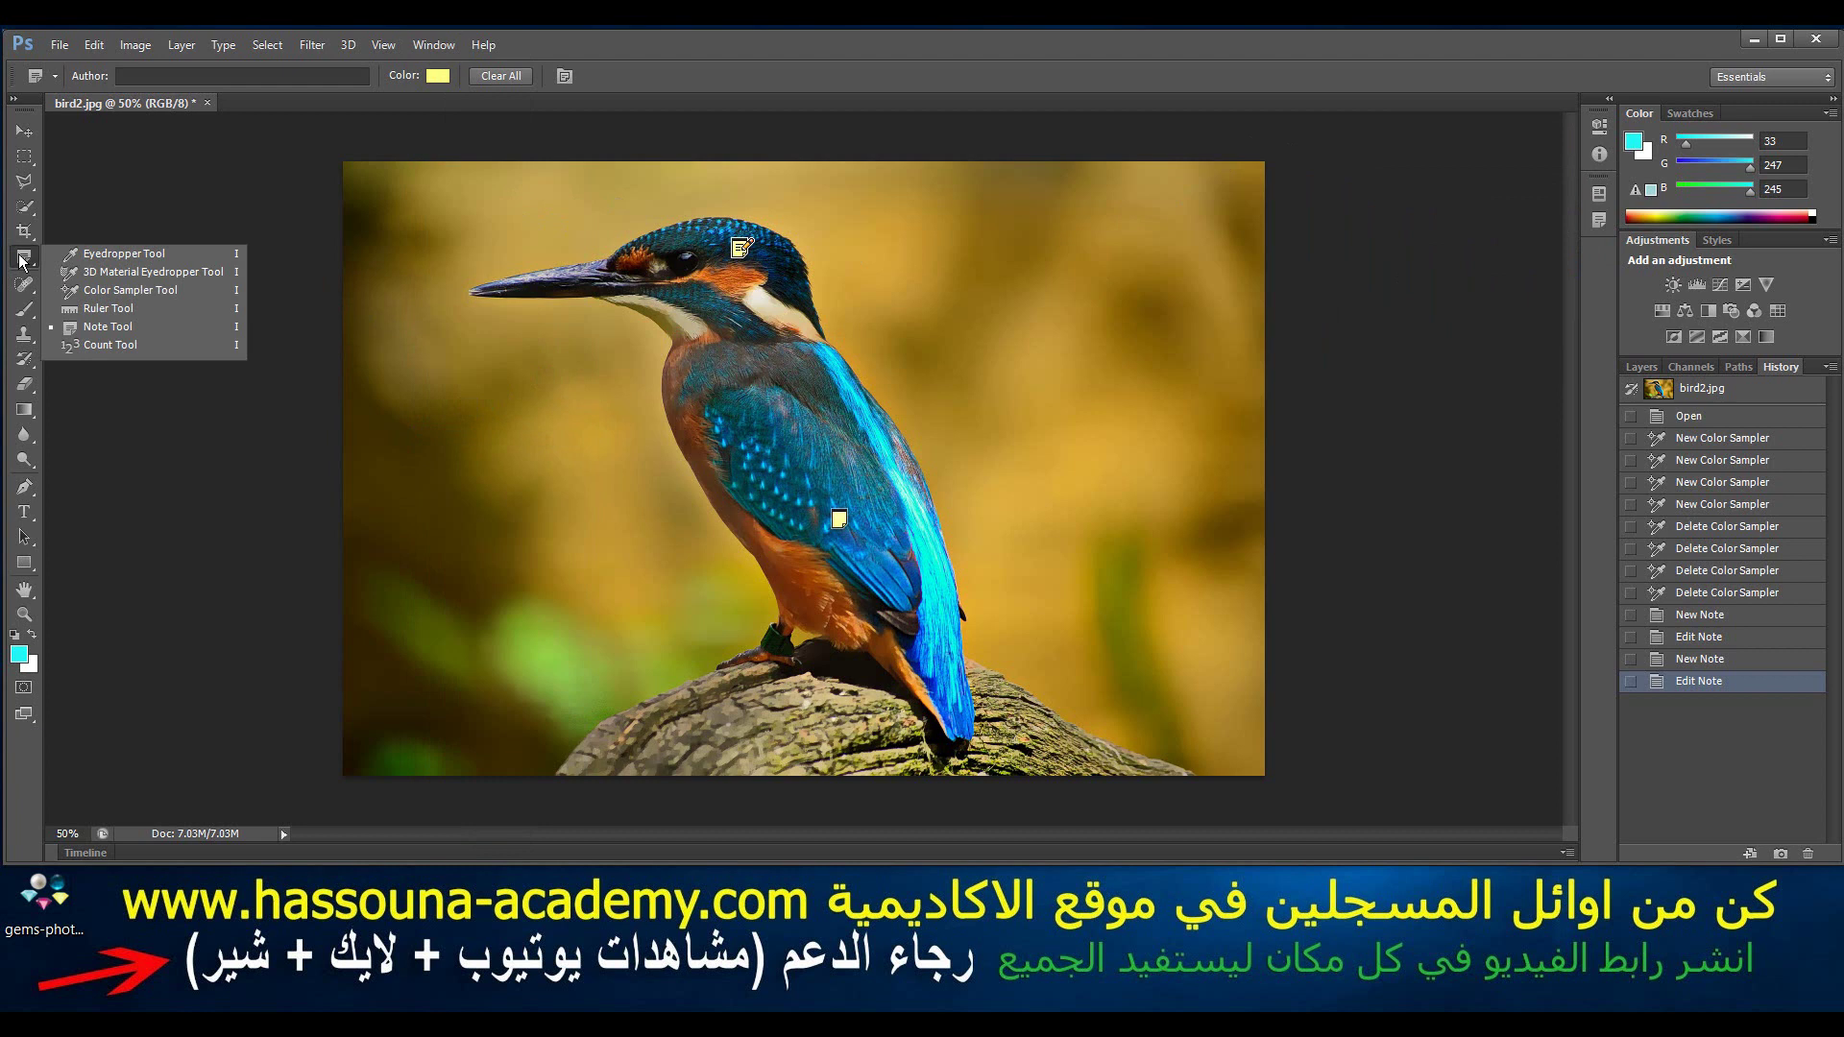
{"action": "left_click", "coordinate": [121, 347]}
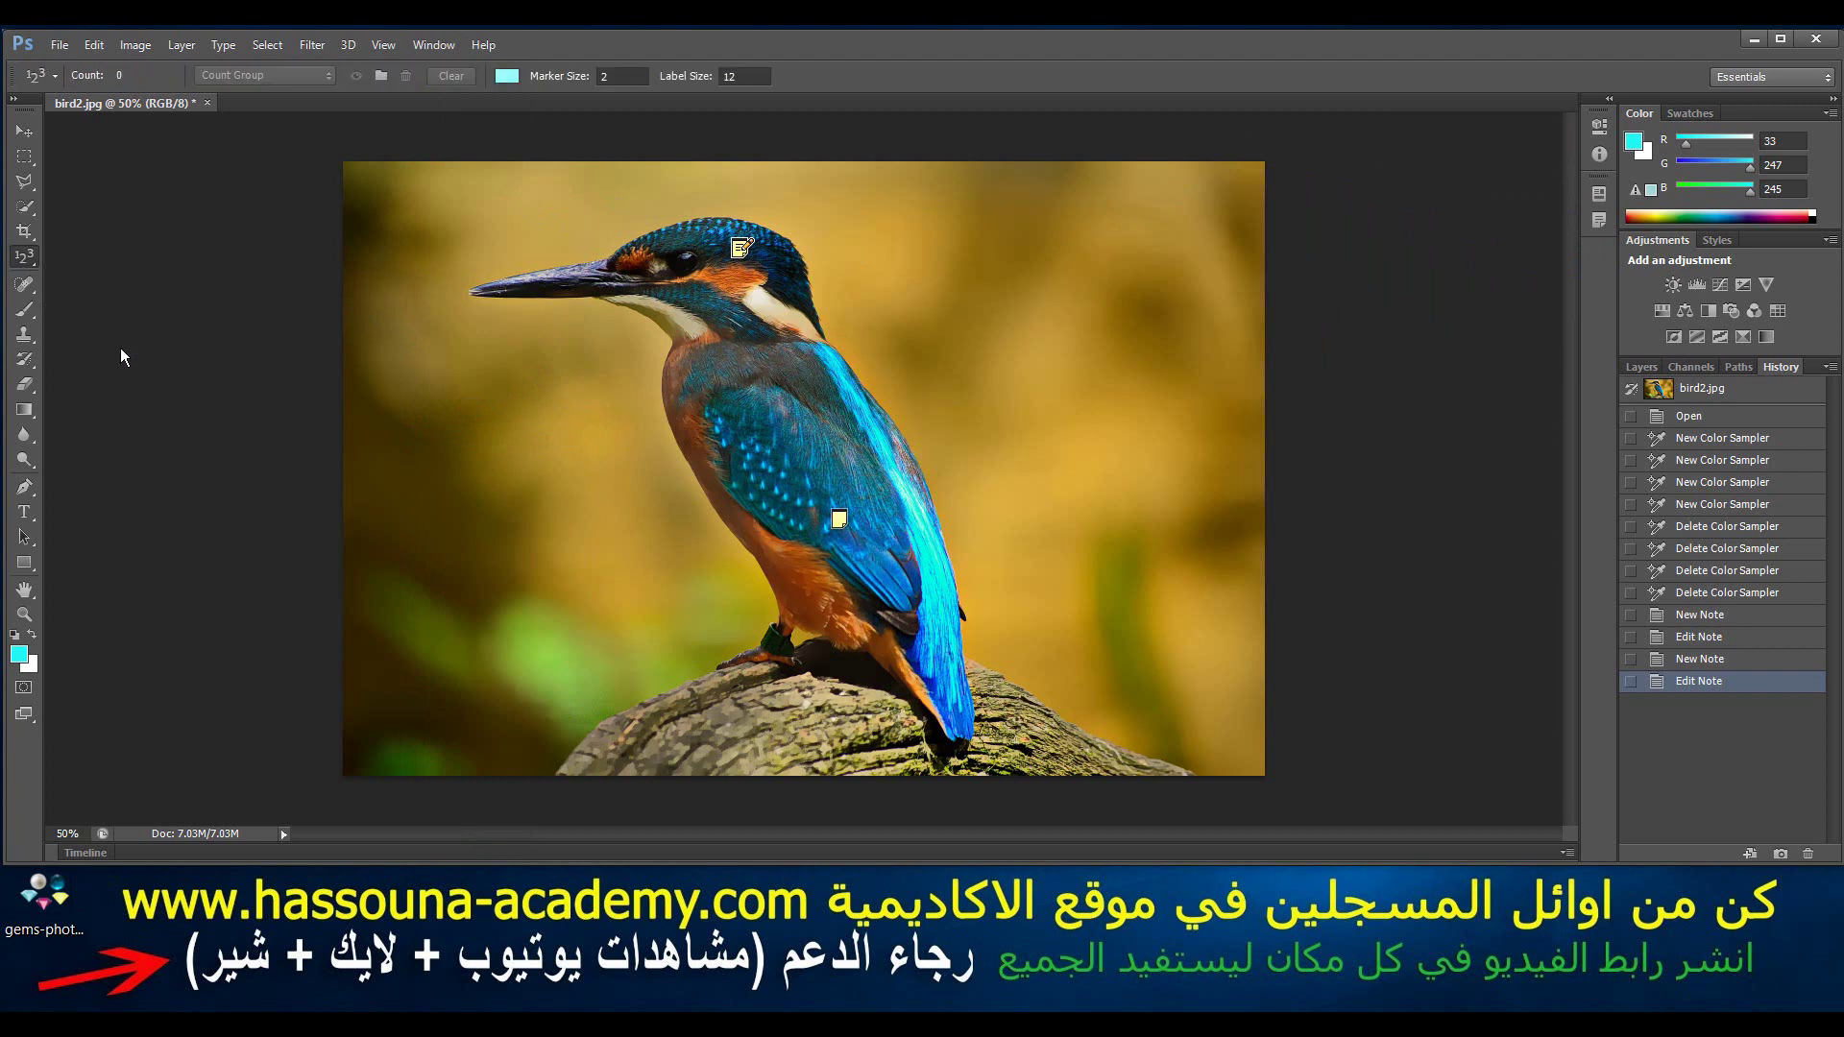
{"action": "left_click", "coordinate": [529, 244]}
{"action": "left_click", "coordinate": [666, 199]}
{"action": "left_click", "coordinate": [730, 190]}
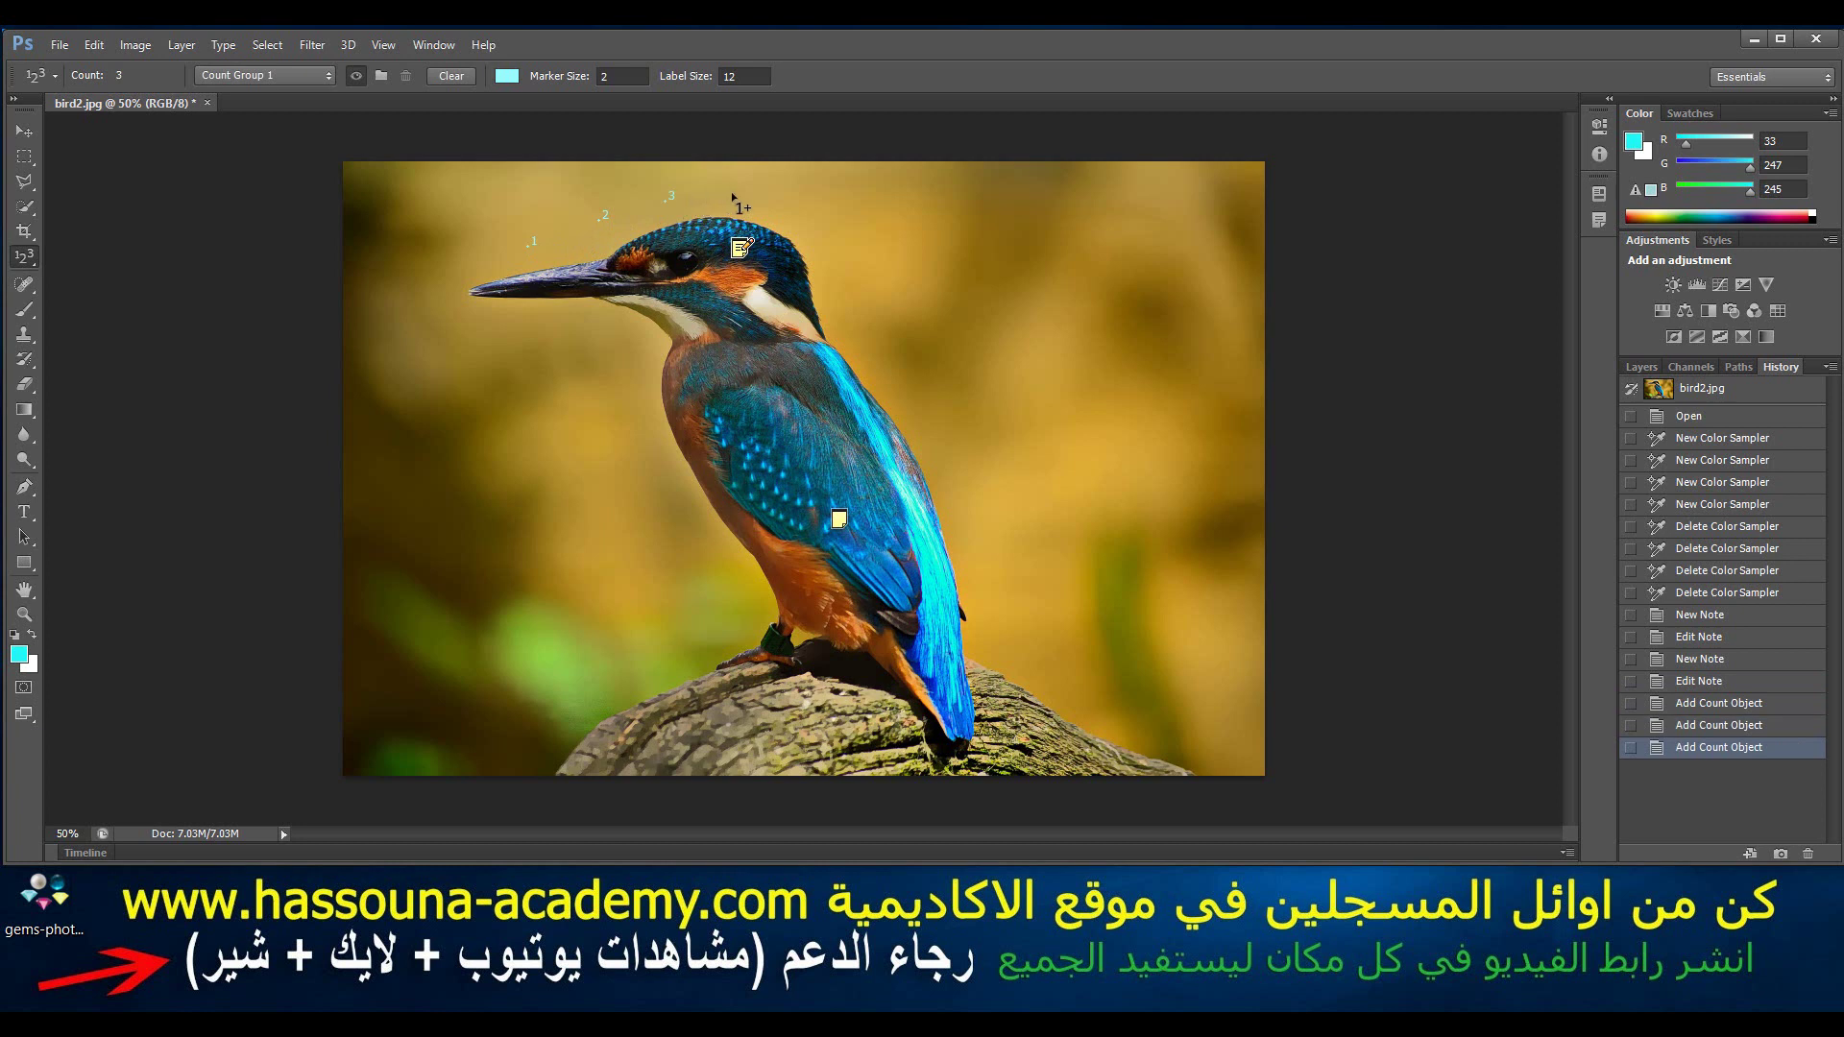
{"action": "left_click", "coordinate": [796, 209]}
{"action": "left_click", "coordinate": [823, 261]}
{"action": "left_click", "coordinate": [847, 315]}
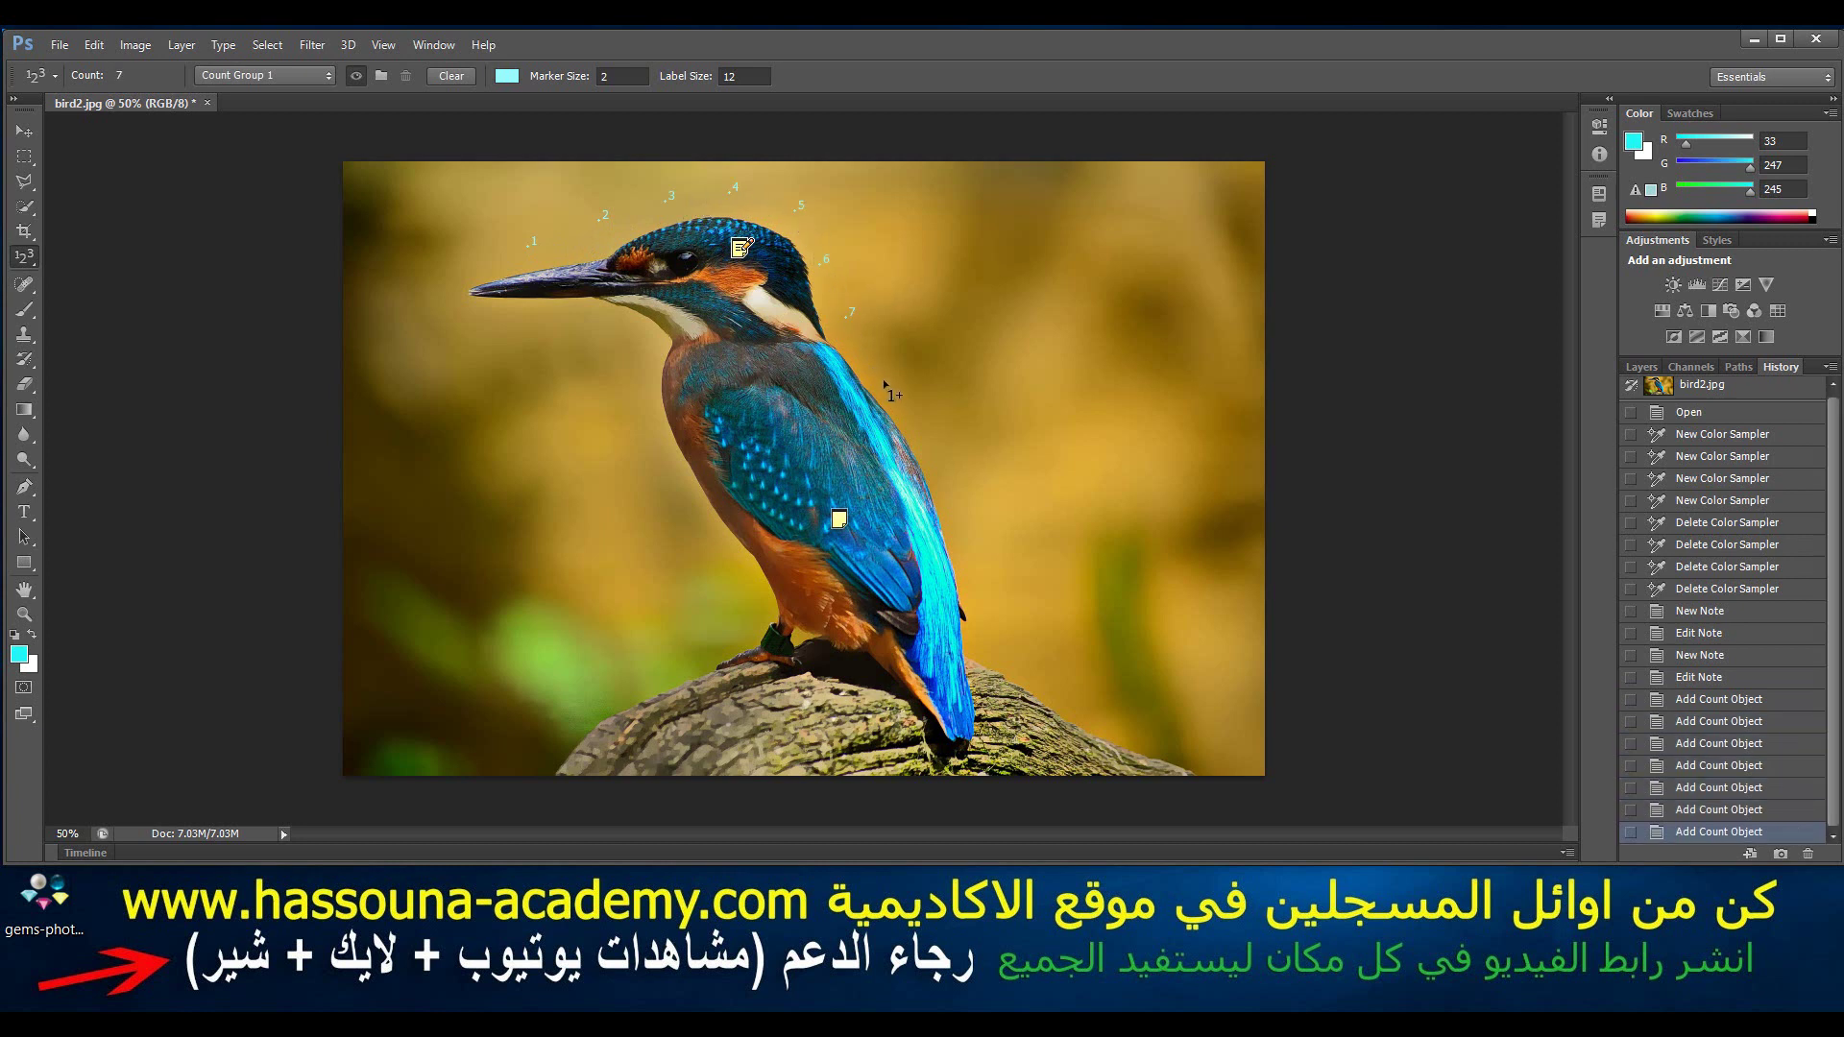
{"action": "left_click", "coordinate": [884, 376]}
{"action": "left_click", "coordinate": [930, 421]}
Step: Finish the ring of count markers down the right, up the left and around the beak
{"action": "left_click", "coordinate": [980, 487]}
{"action": "left_click", "coordinate": [1000, 554]}
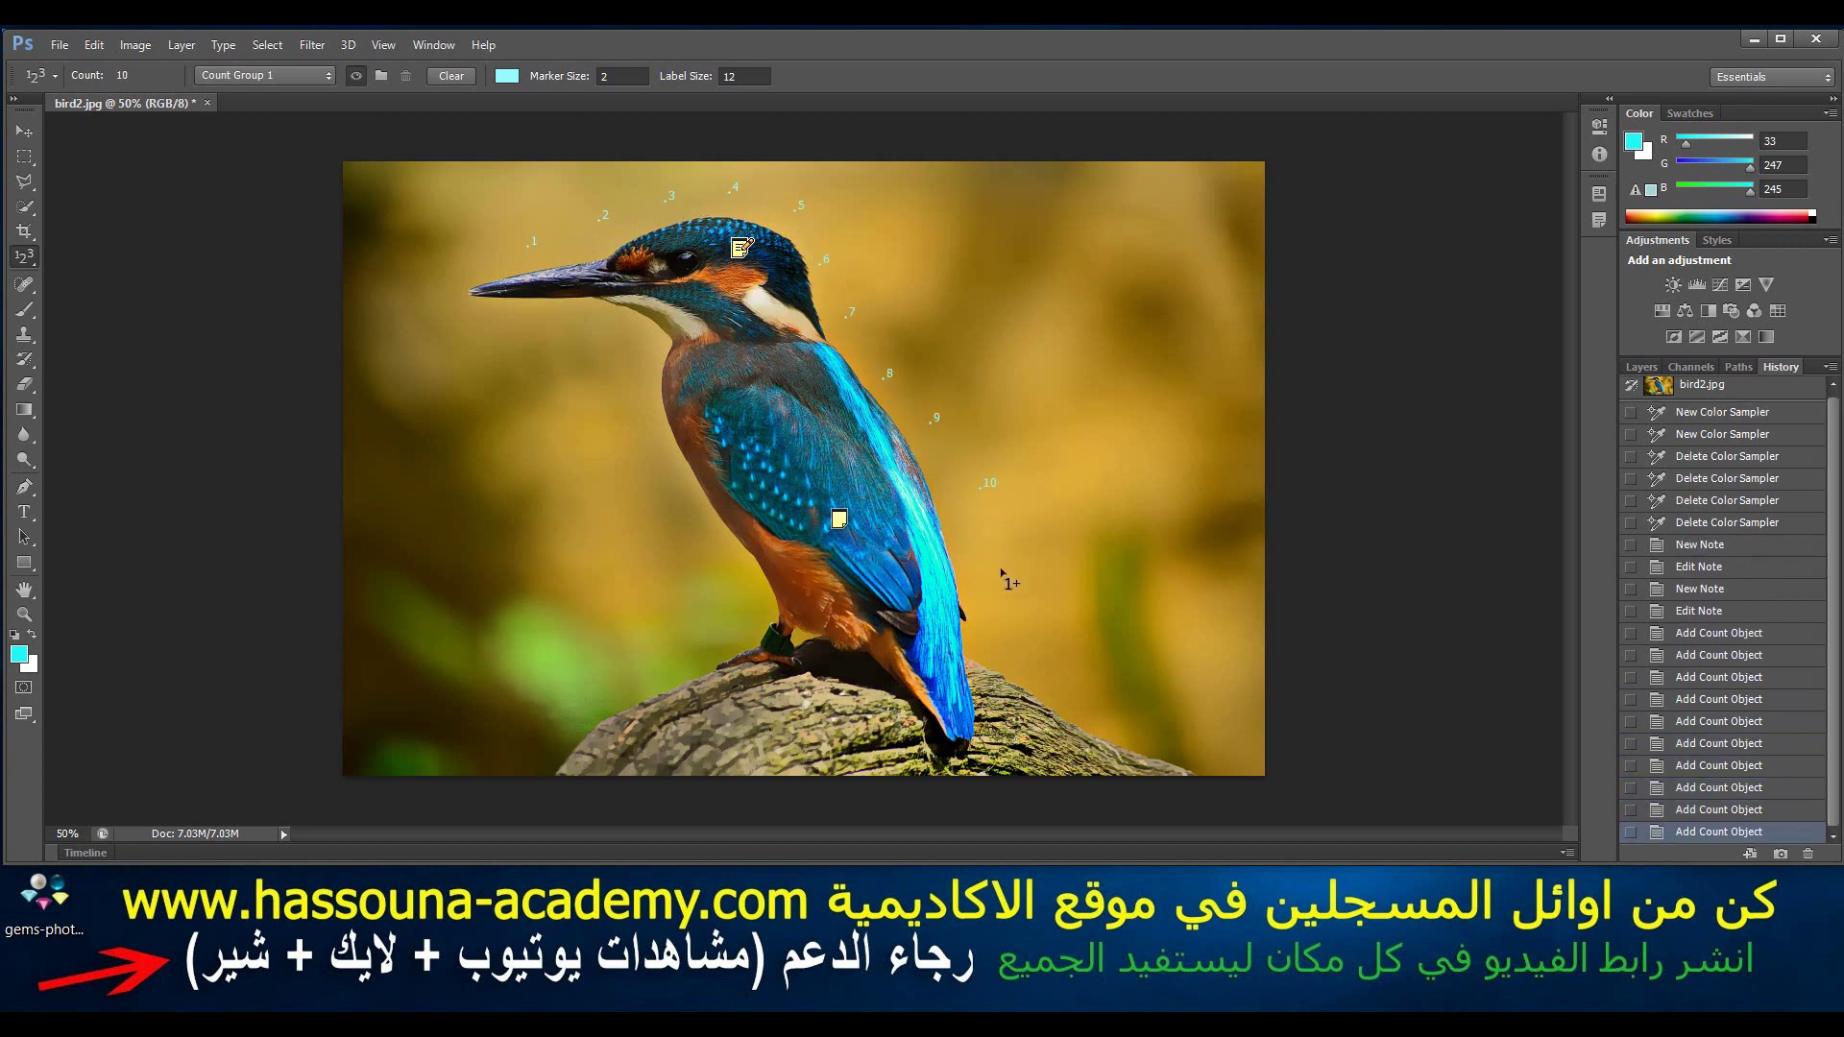
{"action": "left_click", "coordinate": [1004, 614]}
{"action": "left_click", "coordinate": [698, 621]}
{"action": "left_click", "coordinate": [671, 525]}
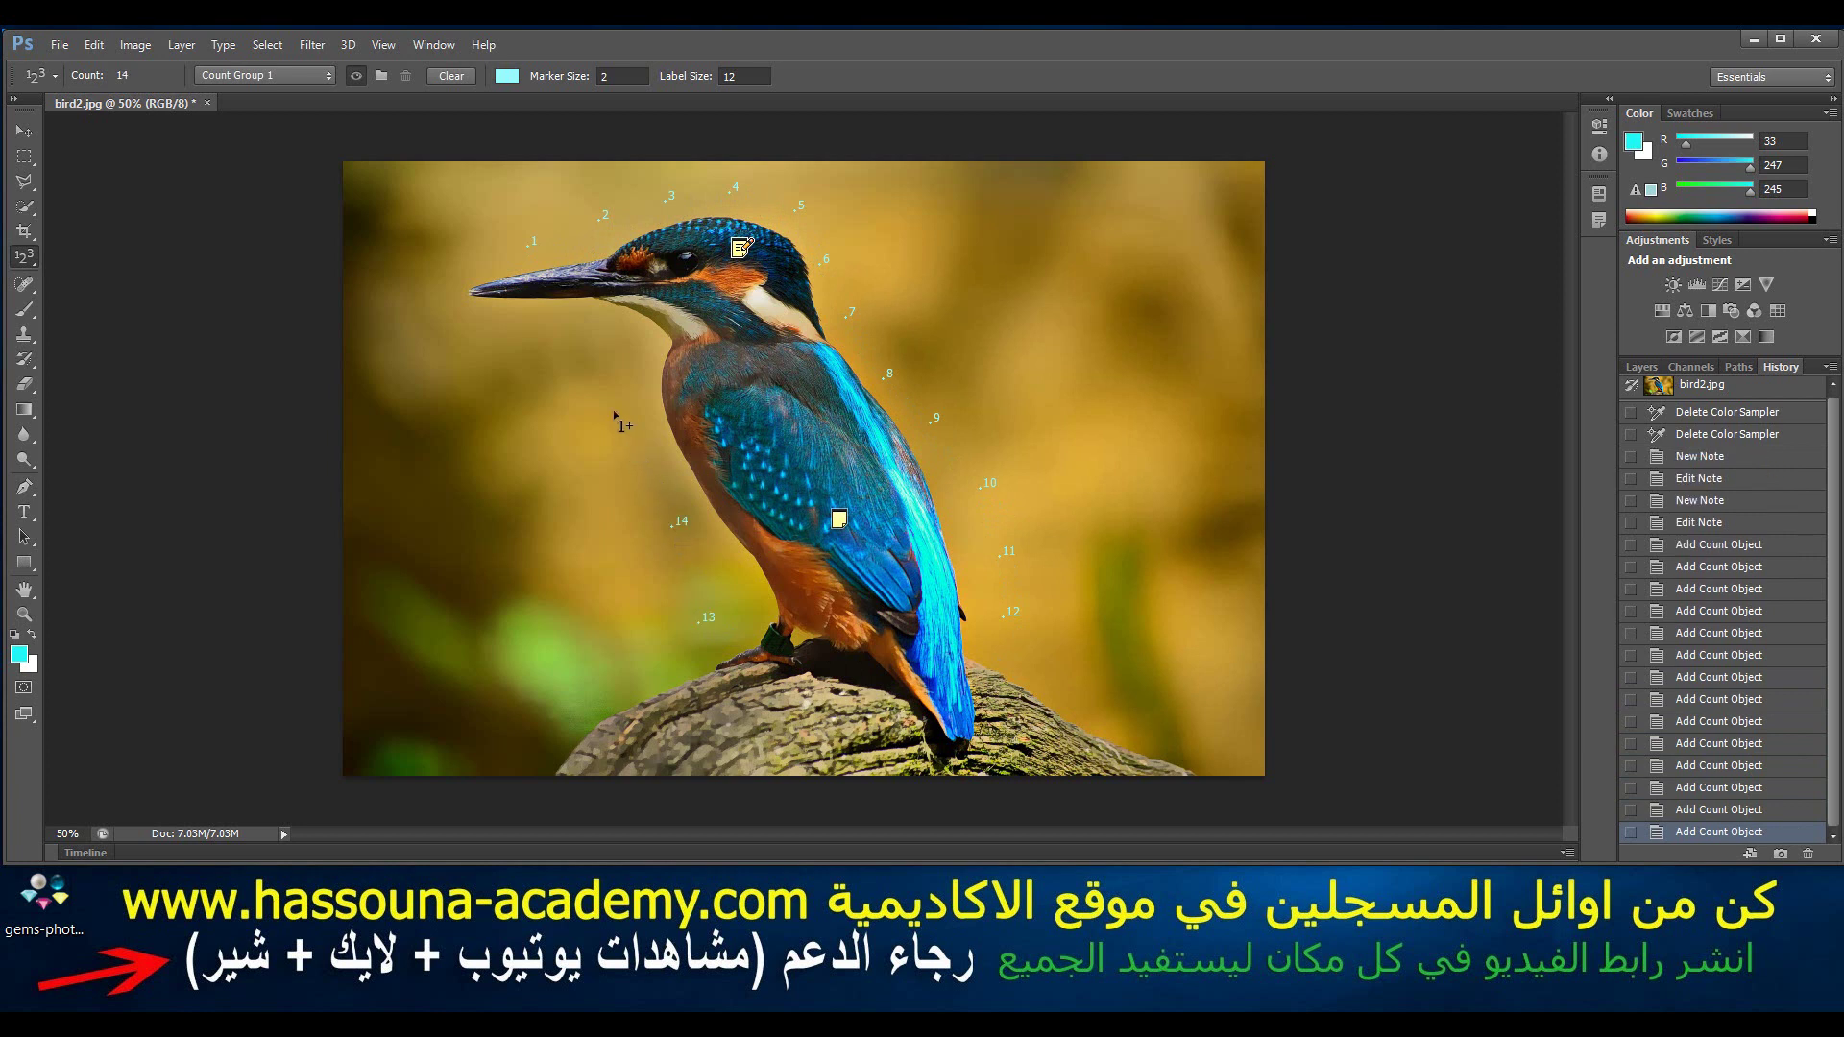
{"action": "left_click", "coordinate": [627, 439]}
{"action": "left_click", "coordinate": [585, 352]}
{"action": "left_click", "coordinate": [533, 327]}
{"action": "left_click", "coordinate": [463, 323]}
{"action": "left_click", "coordinate": [425, 294]}
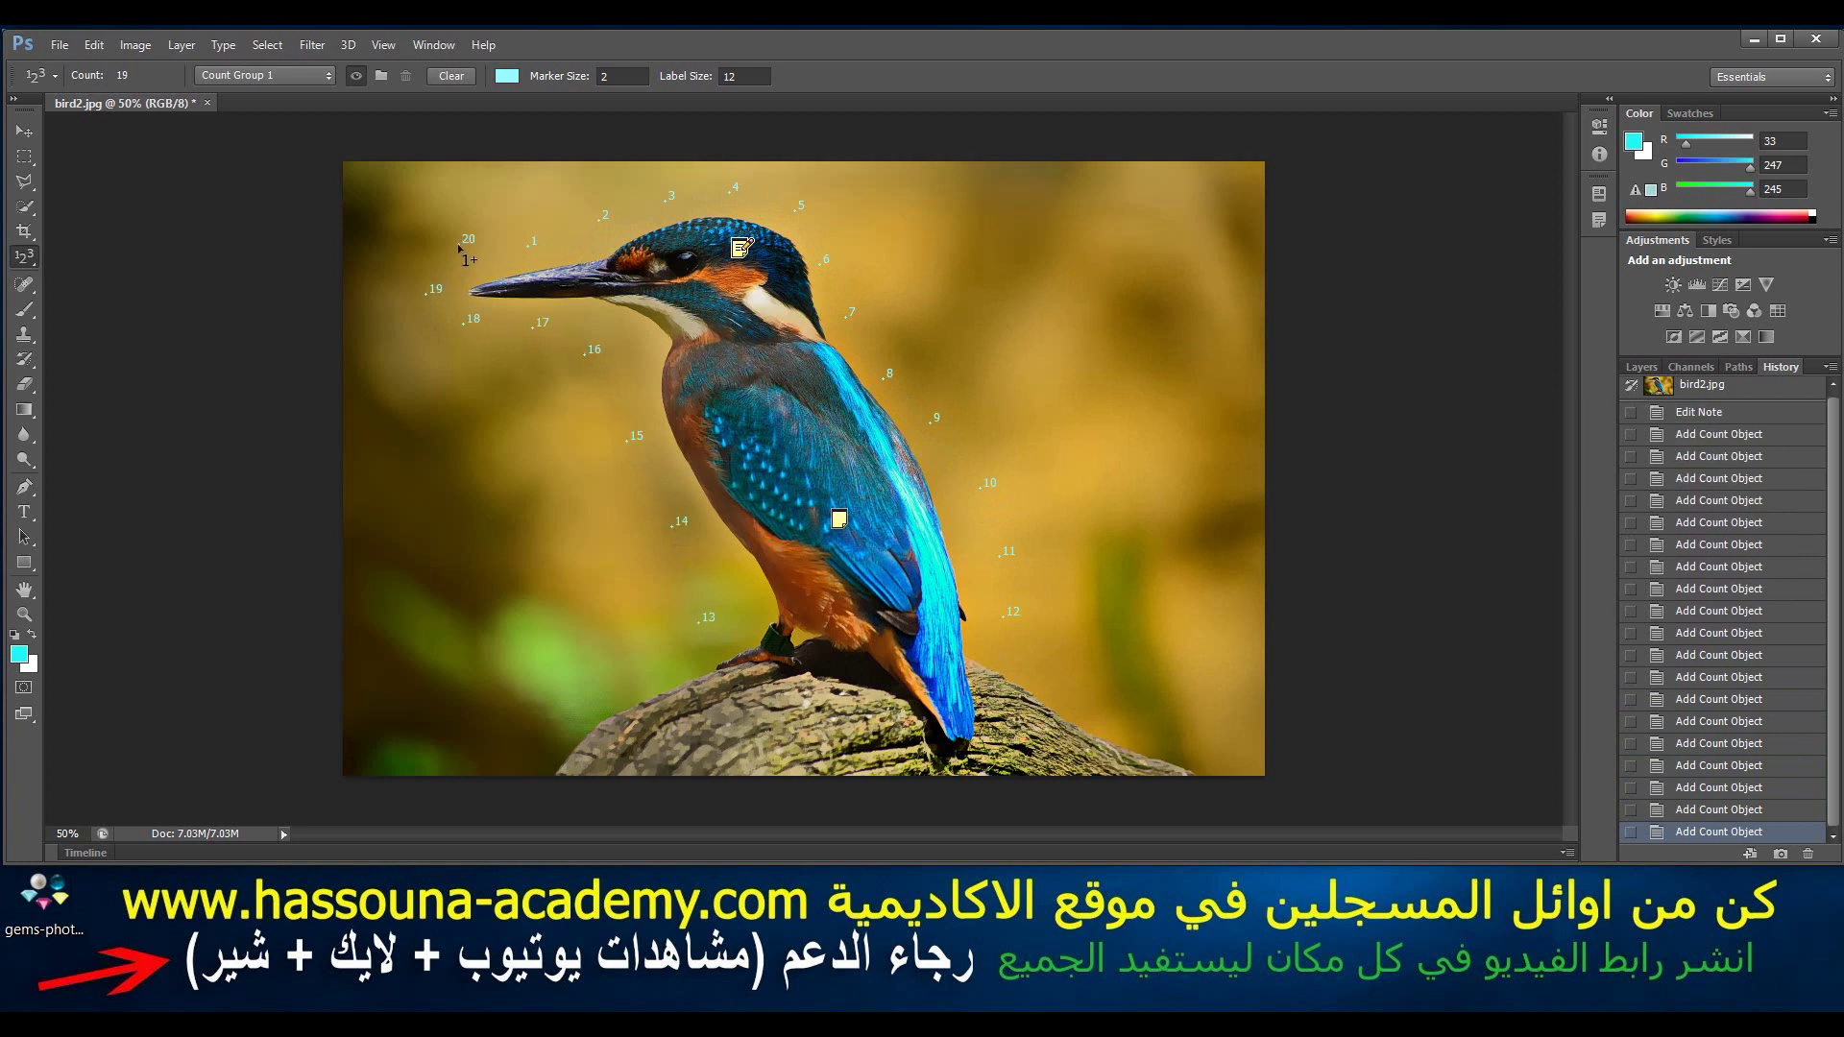
{"action": "left_click", "coordinate": [458, 244]}
Step: Save the image as bird2.psd, then close and reopen bird2.psd
{"action": "key", "text": "ctrl+shift+s"}
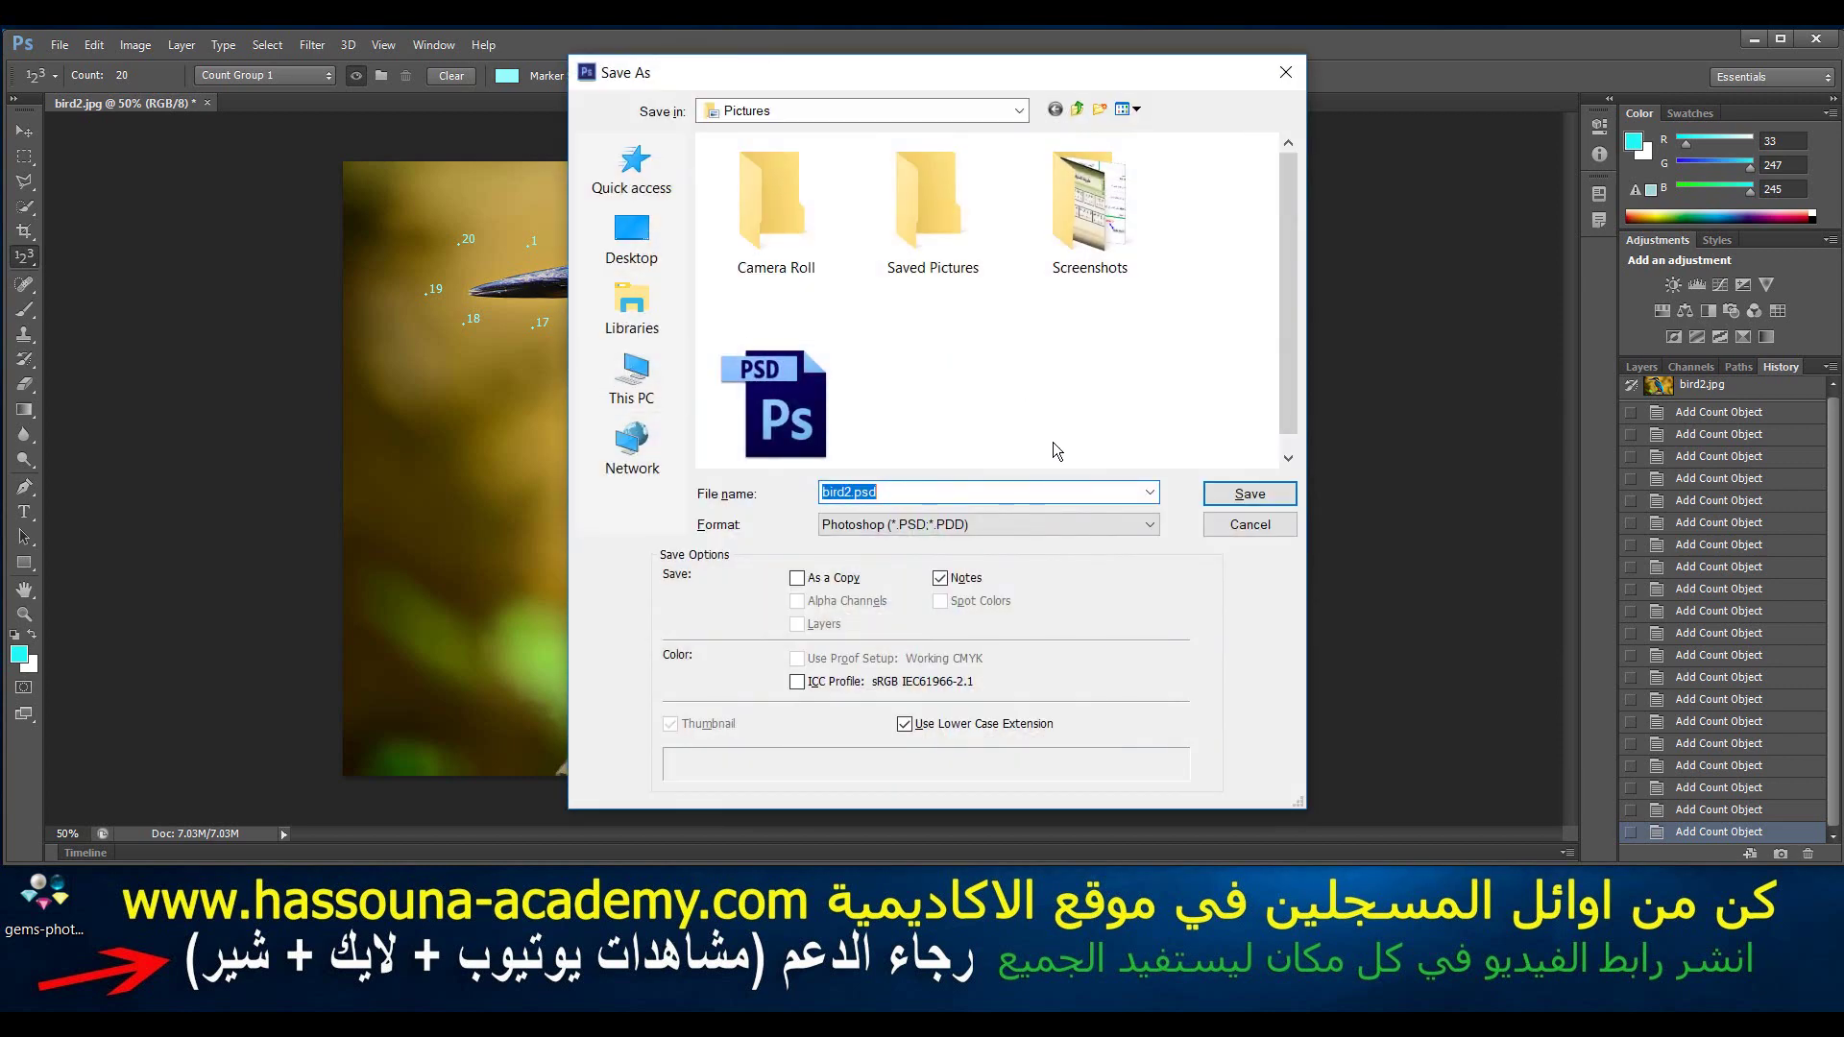
{"action": "left_click", "coordinate": [1229, 499]}
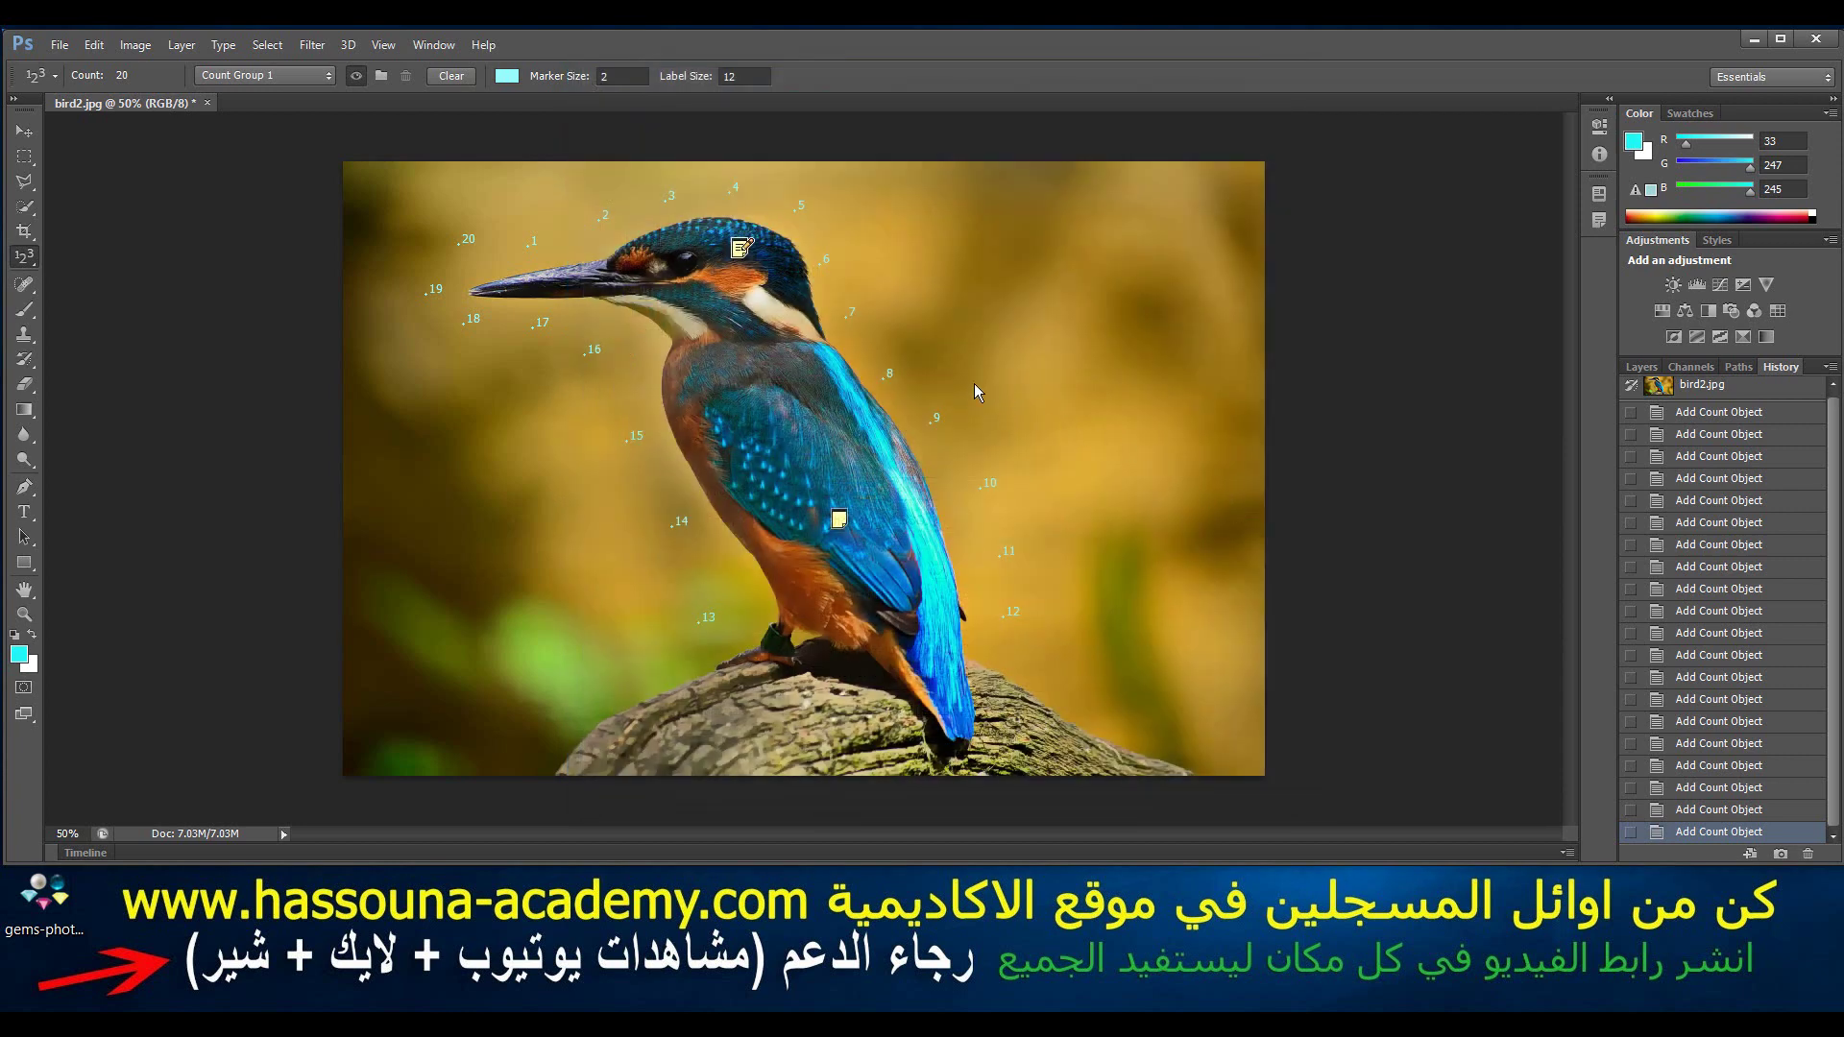
{"action": "left_click", "coordinate": [200, 105]}
{"action": "double_click", "coordinate": [768, 450]}
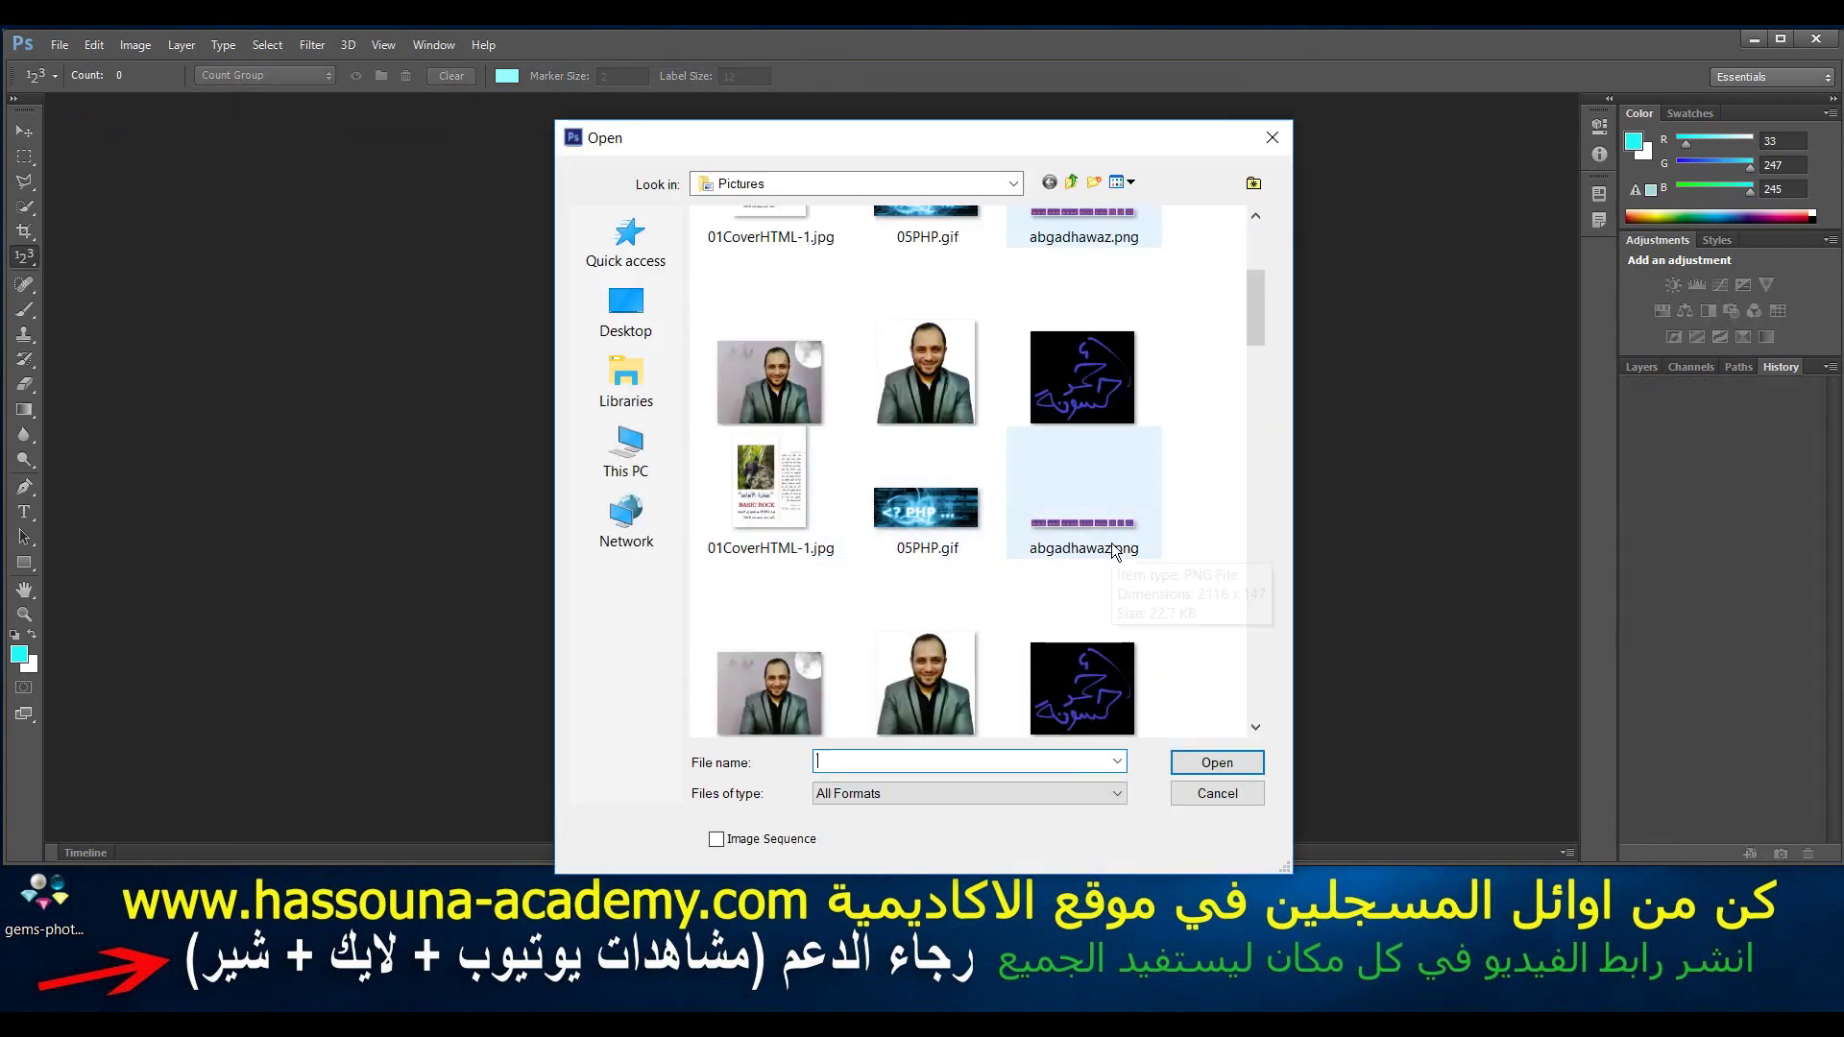
{"action": "scroll", "coordinate": [1114, 549], "scroll_direction": "down", "scroll_amount": 5}
{"action": "scroll", "coordinate": [1114, 550], "scroll_direction": "down", "scroll_amount": 5}
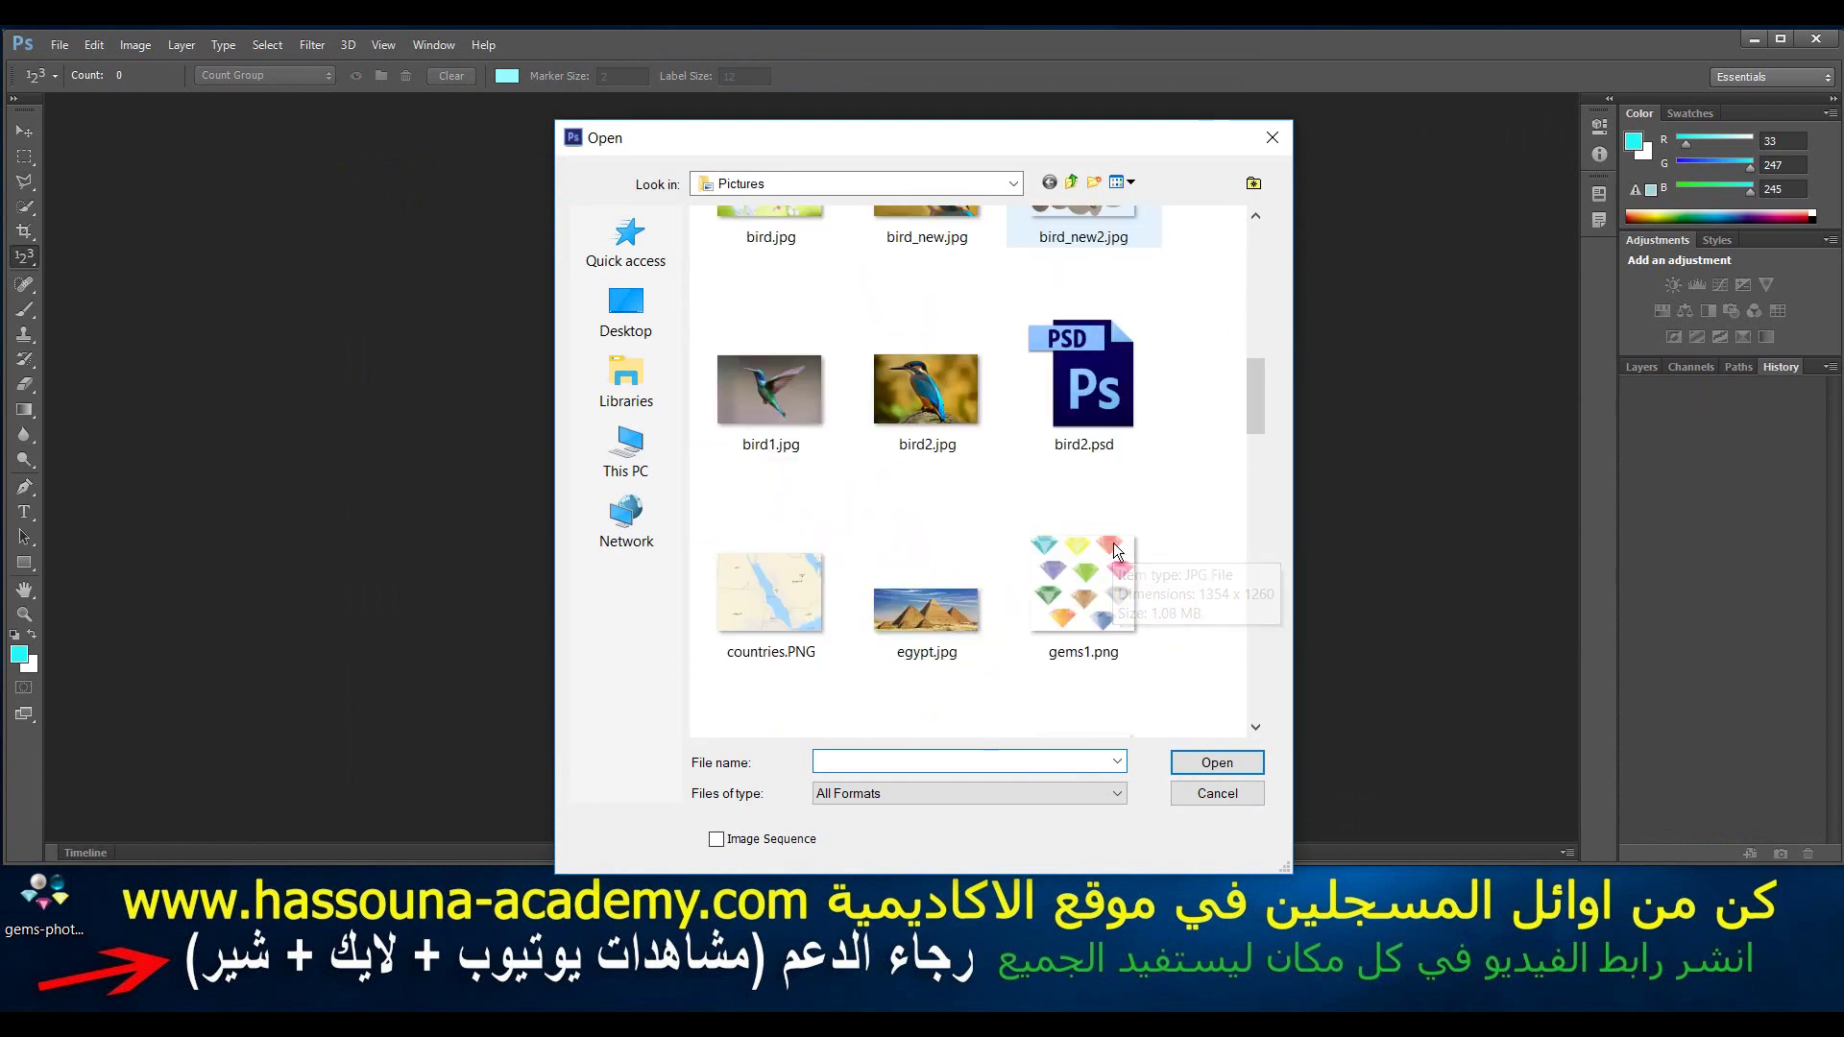
{"action": "double_click", "coordinate": [1087, 385]}
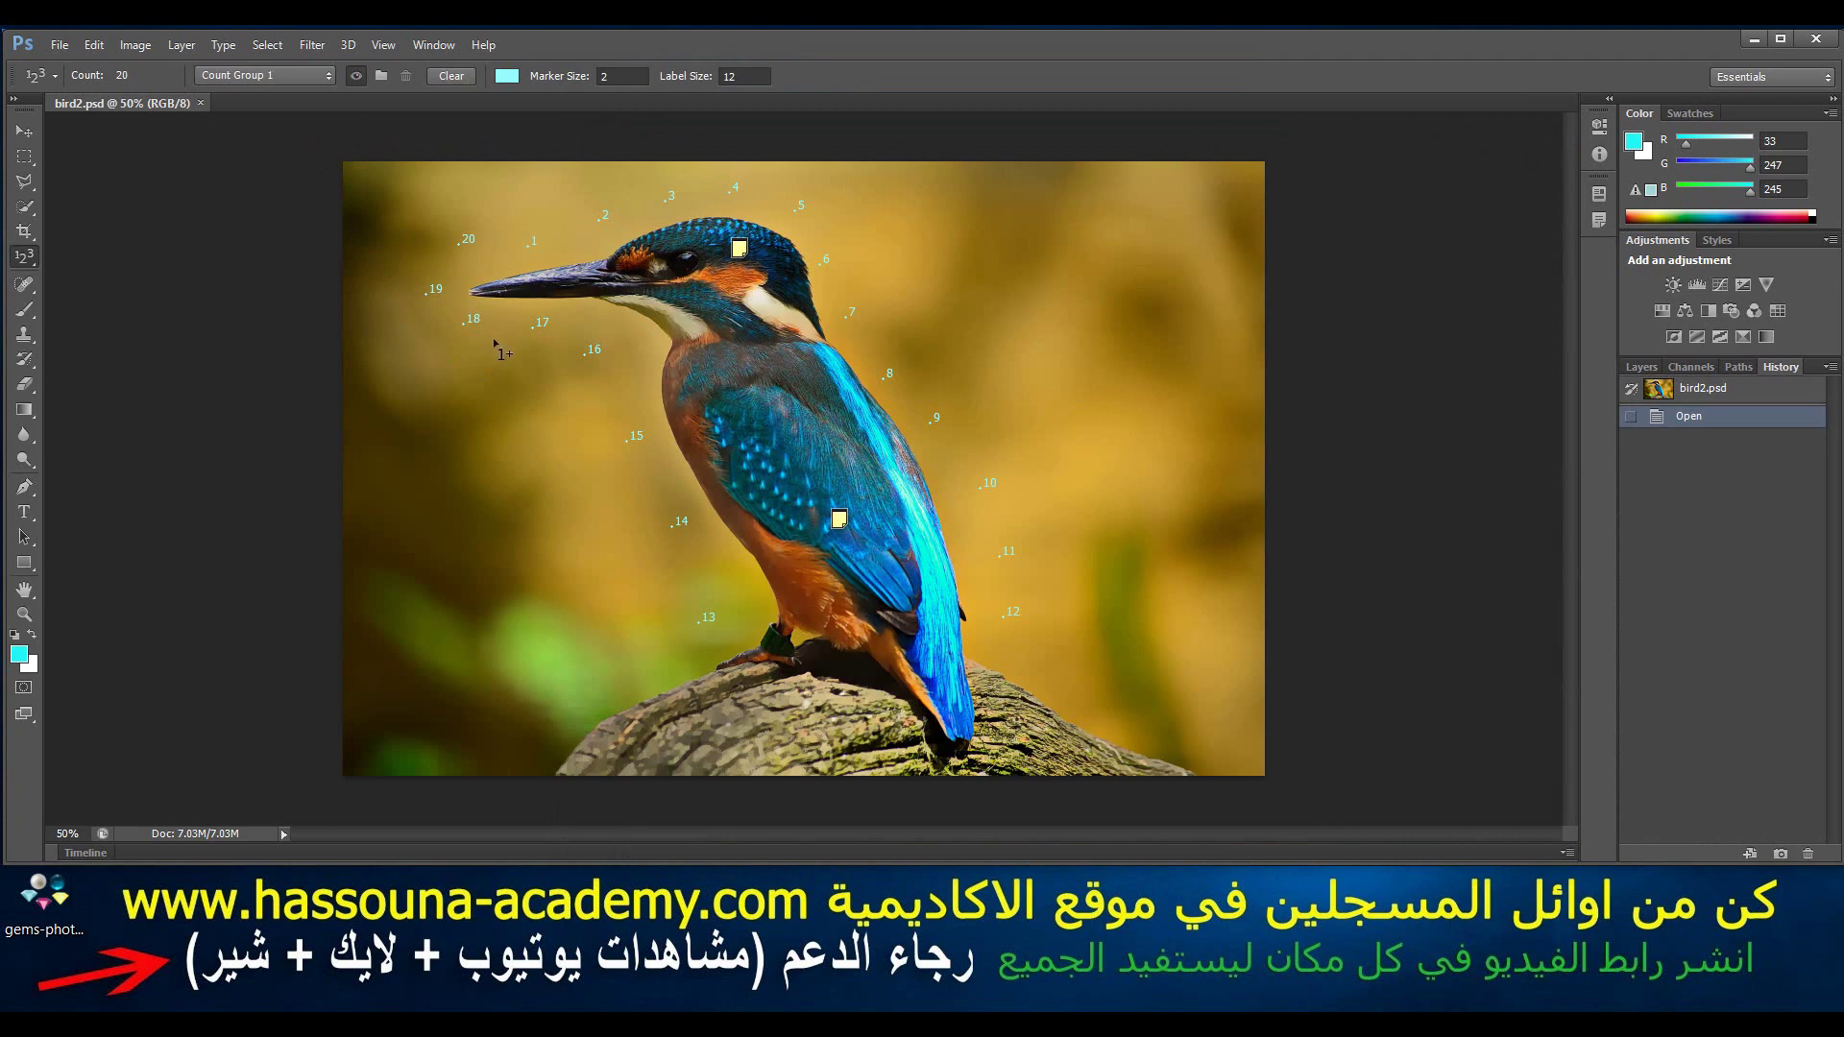
Step: Save a JPEG copy bird2.jpg to the Desktop, close the document and minimize Photoshop
{"action": "key", "text": "ctrl+shift+s"}
{"action": "left_click", "coordinate": [922, 524]}
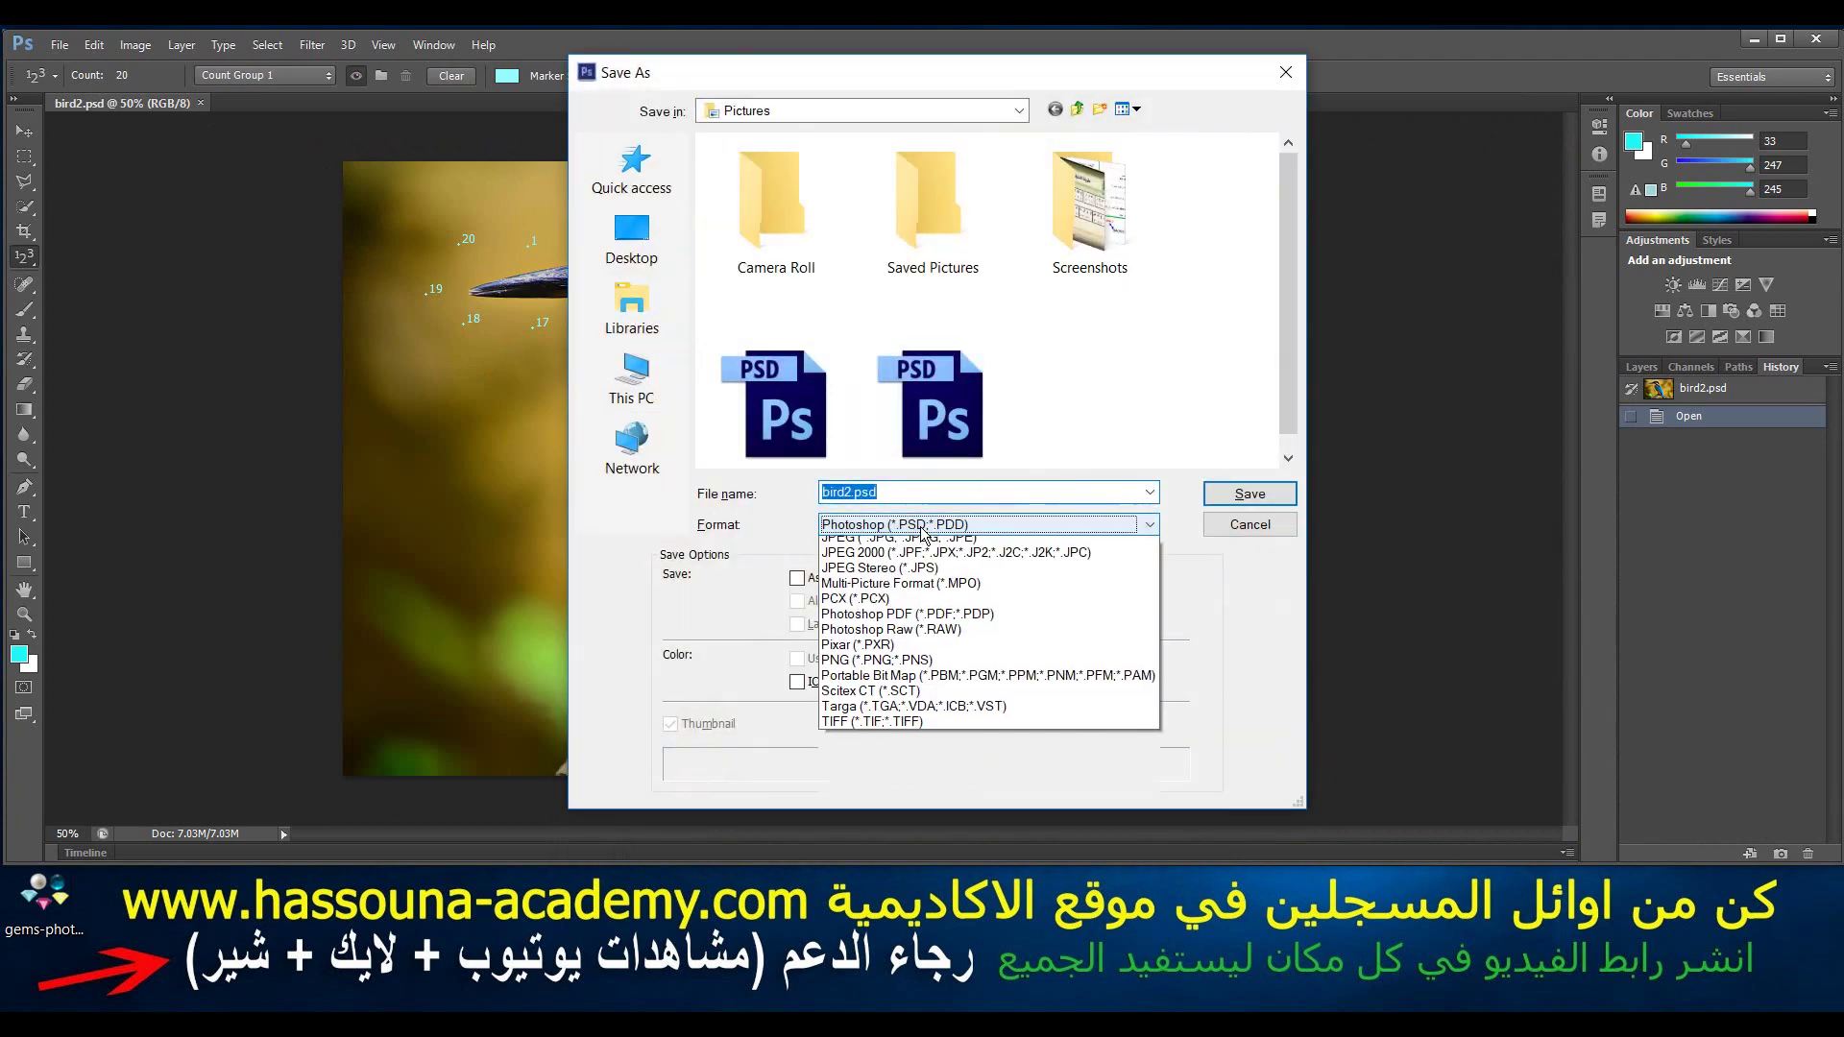
{"action": "left_click", "coordinate": [924, 665]}
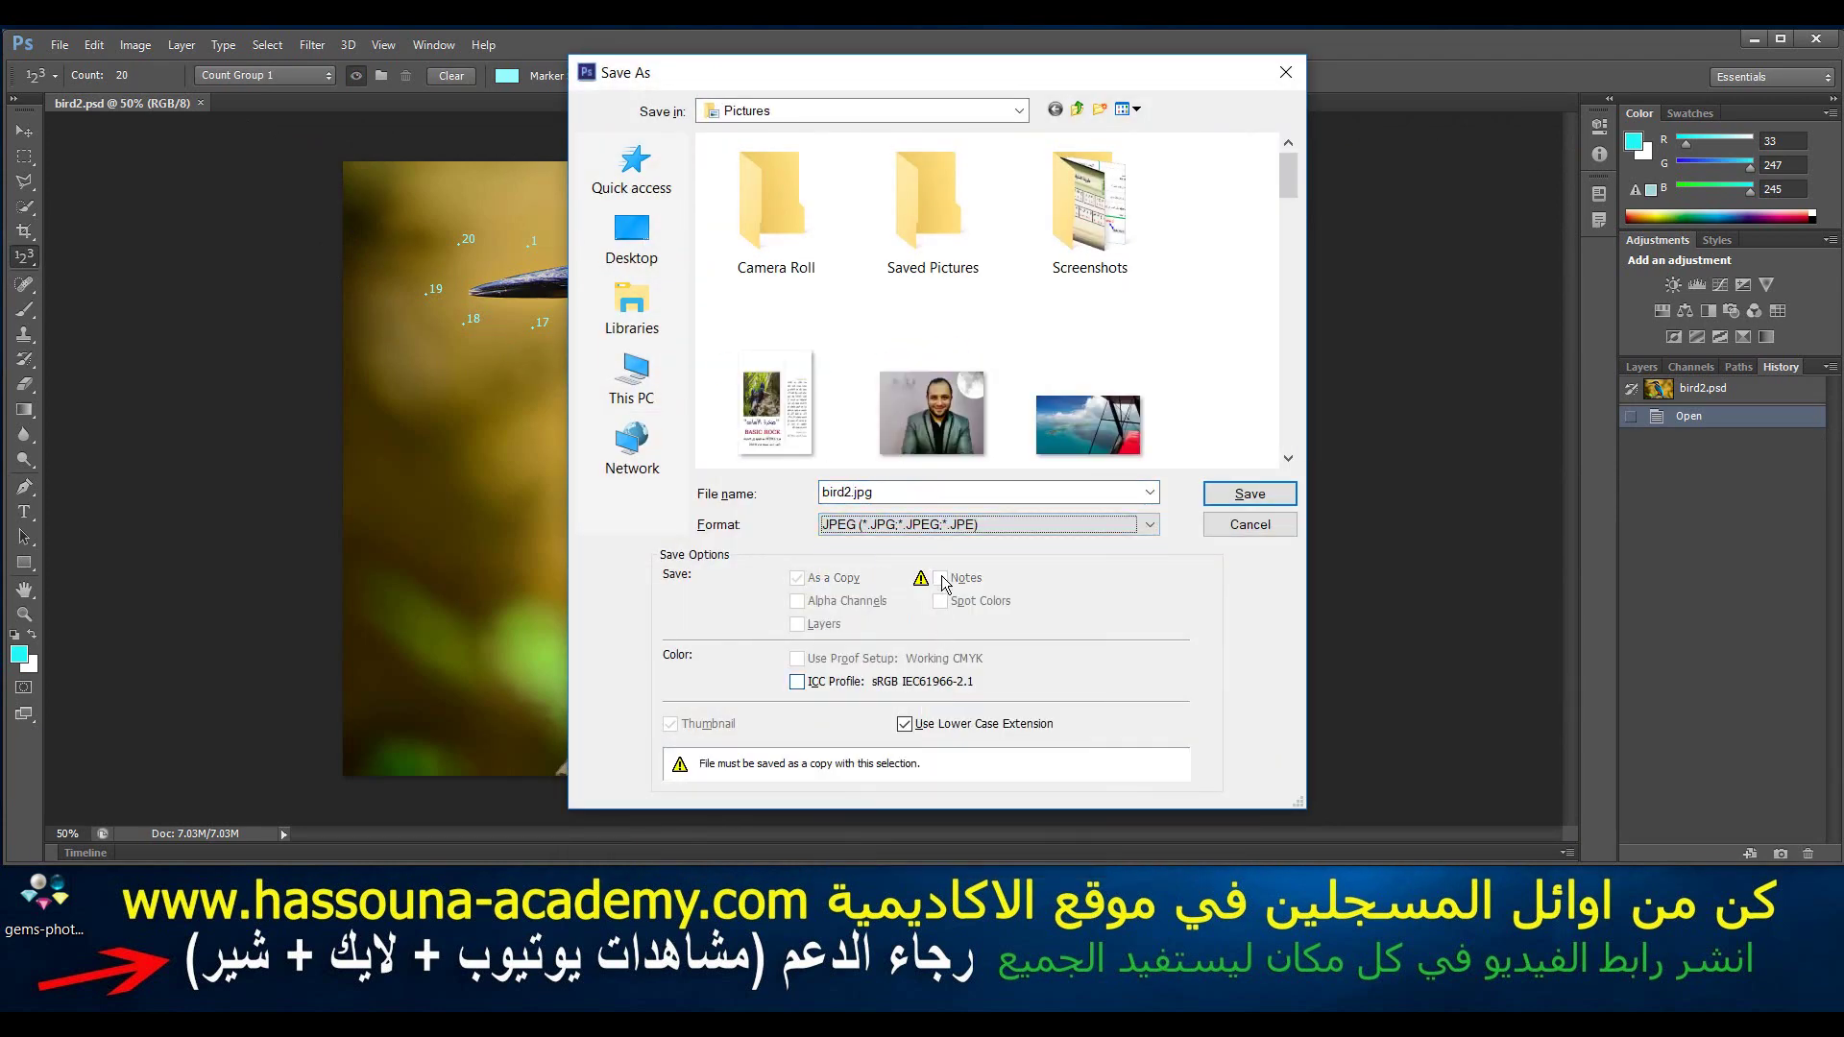
{"action": "left_click", "coordinate": [632, 239]}
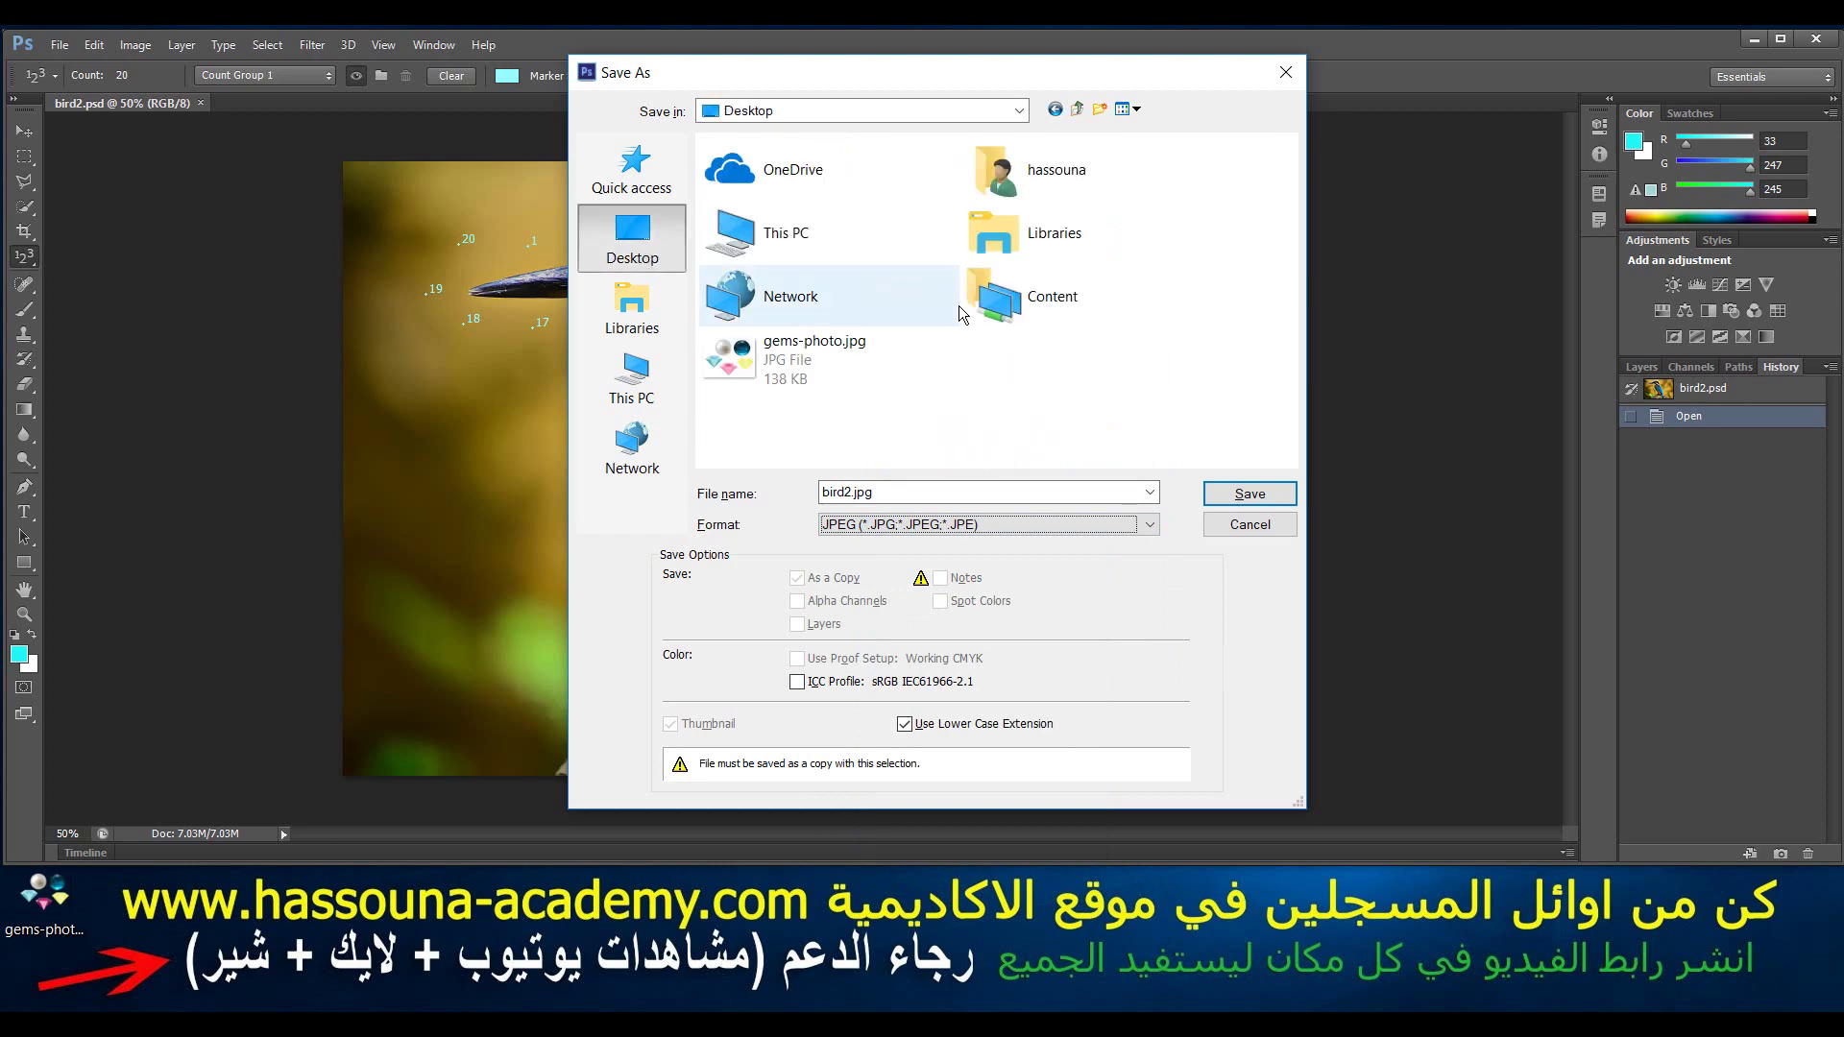
{"action": "left_click", "coordinate": [1231, 492]}
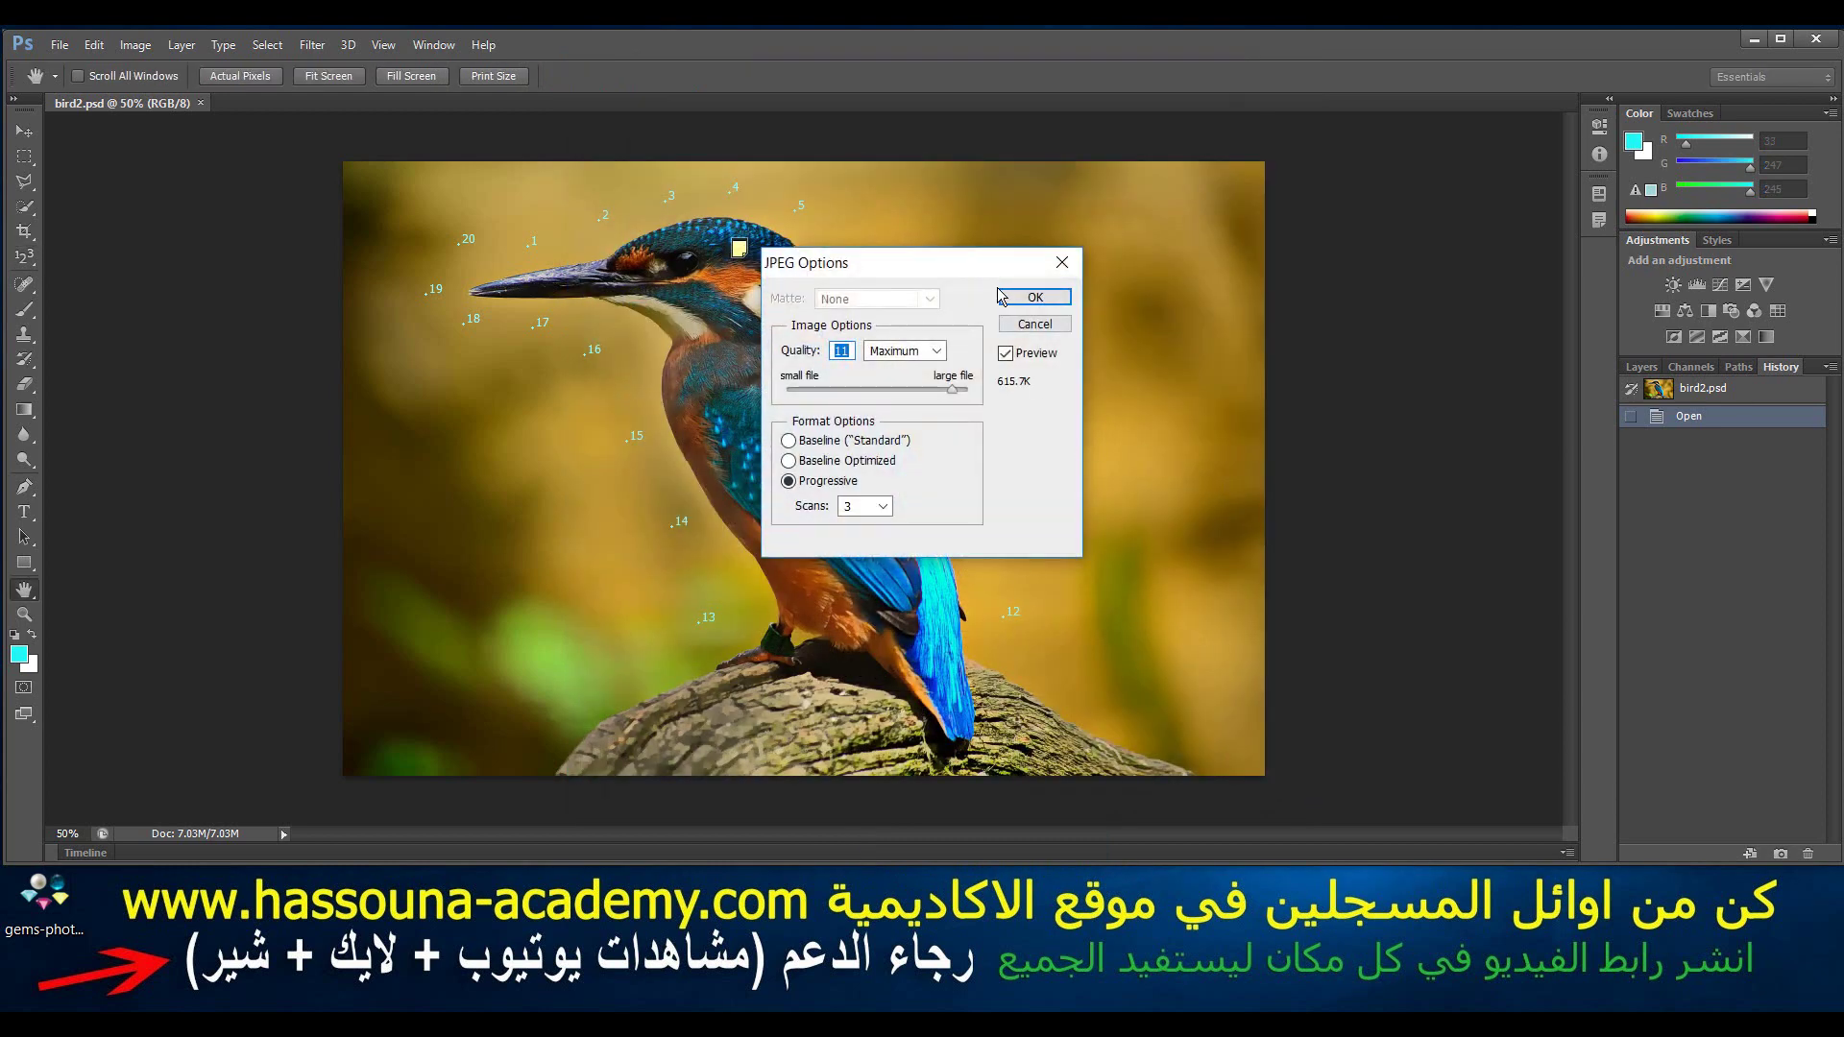
{"action": "left_click", "coordinate": [1000, 296]}
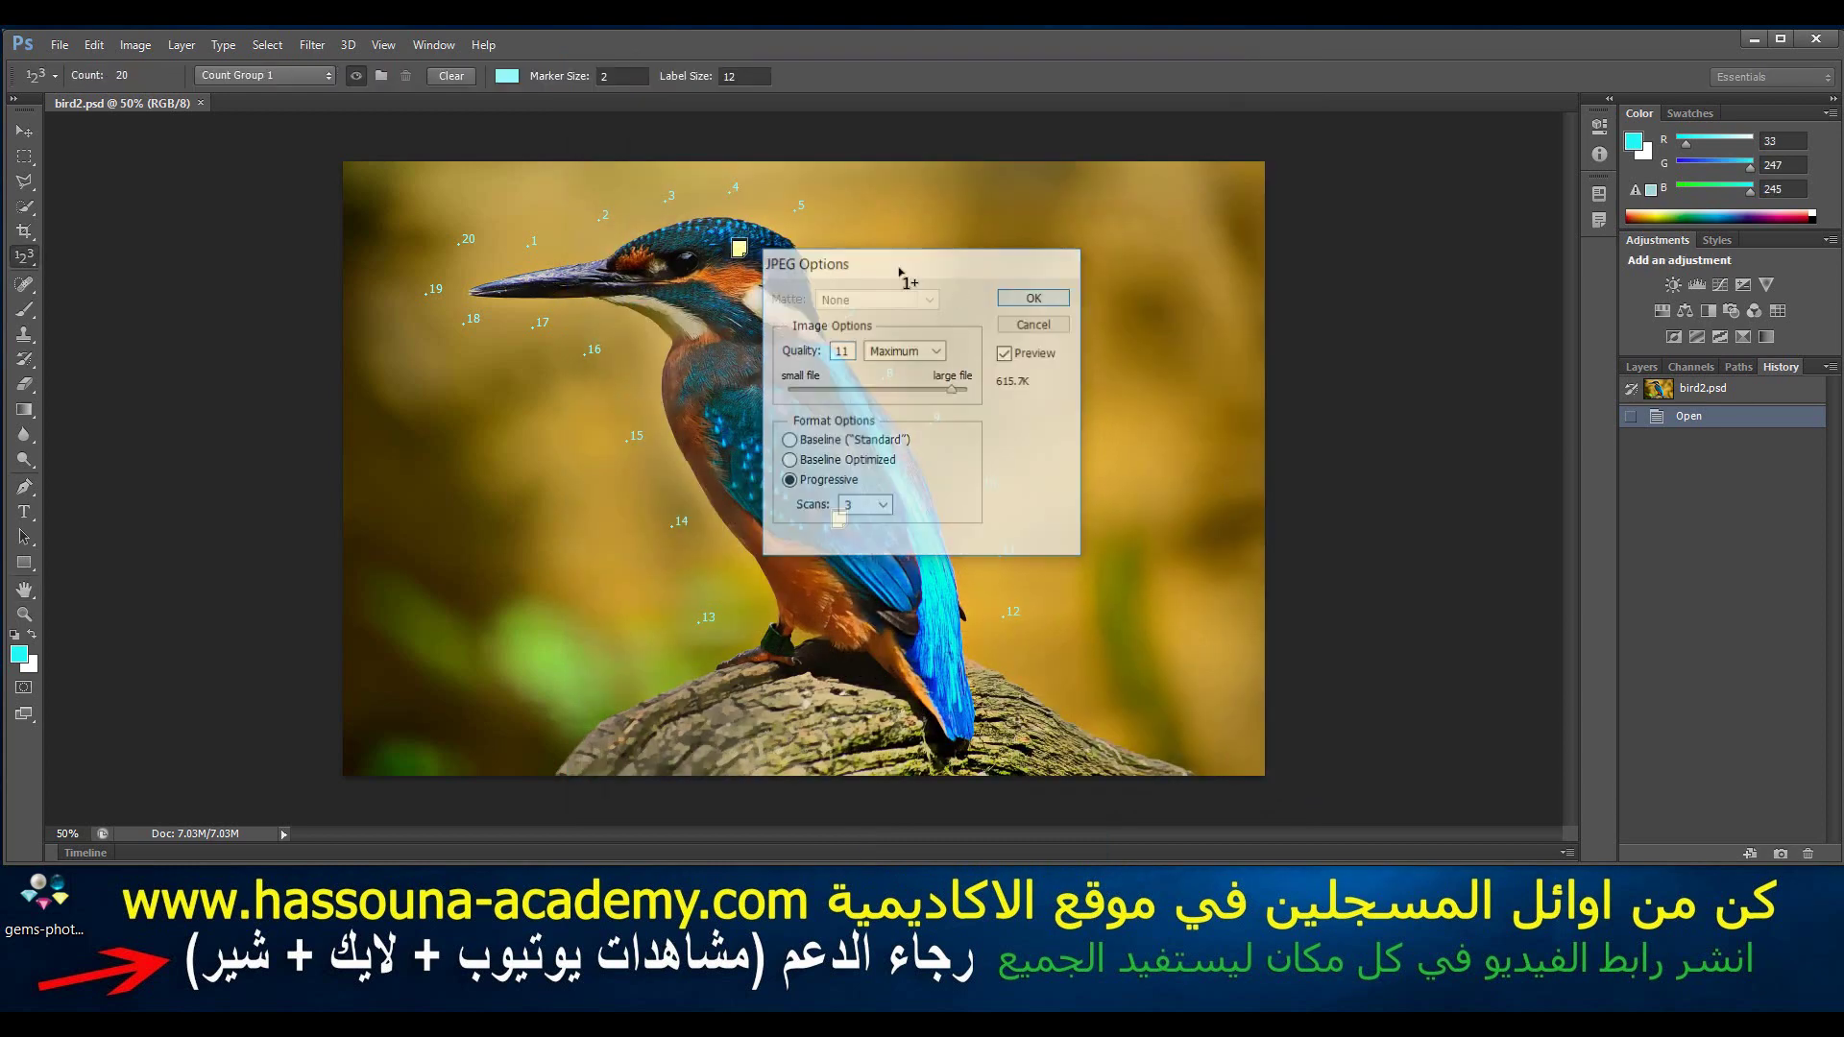
{"action": "left_click", "coordinate": [200, 104]}
{"action": "left_click", "coordinate": [1753, 42]}
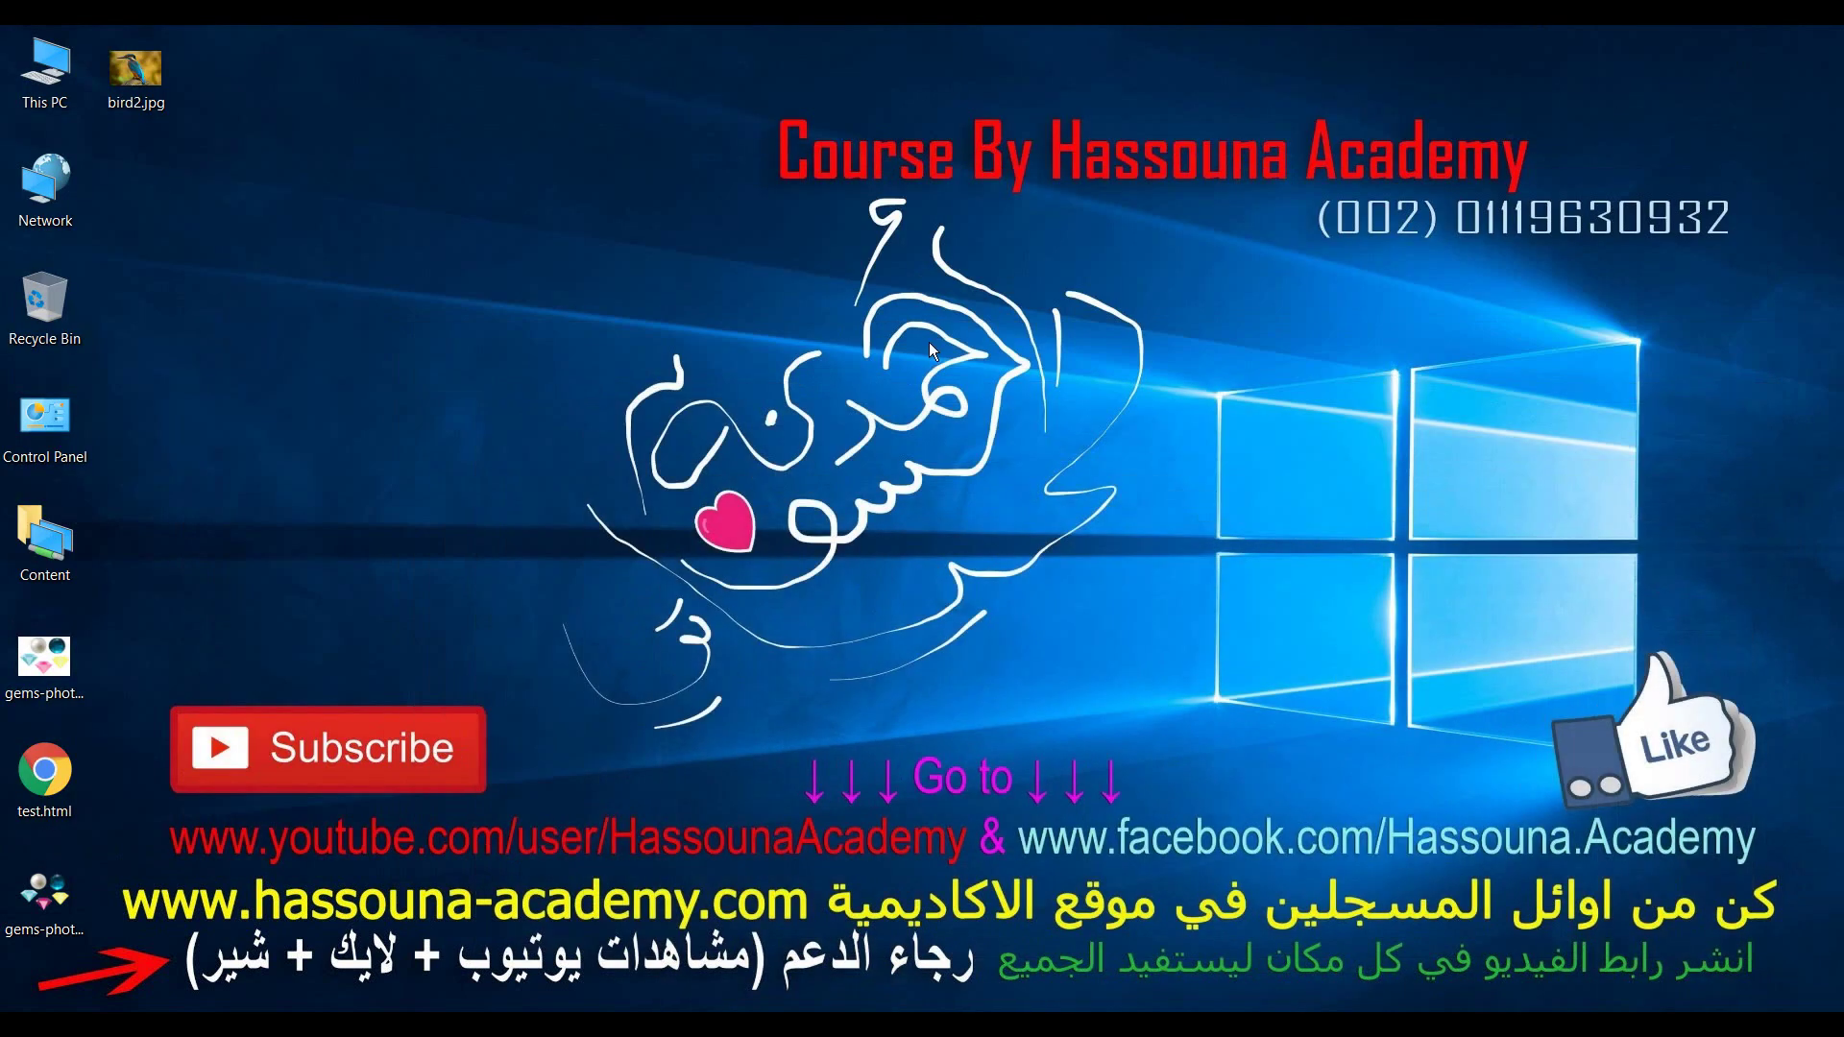
Step: Open bird2.jpg from the desktop in Windows Photos, then close the viewer
{"action": "left_click", "coordinate": [154, 84]}
{"action": "double_click", "coordinate": [154, 84]}
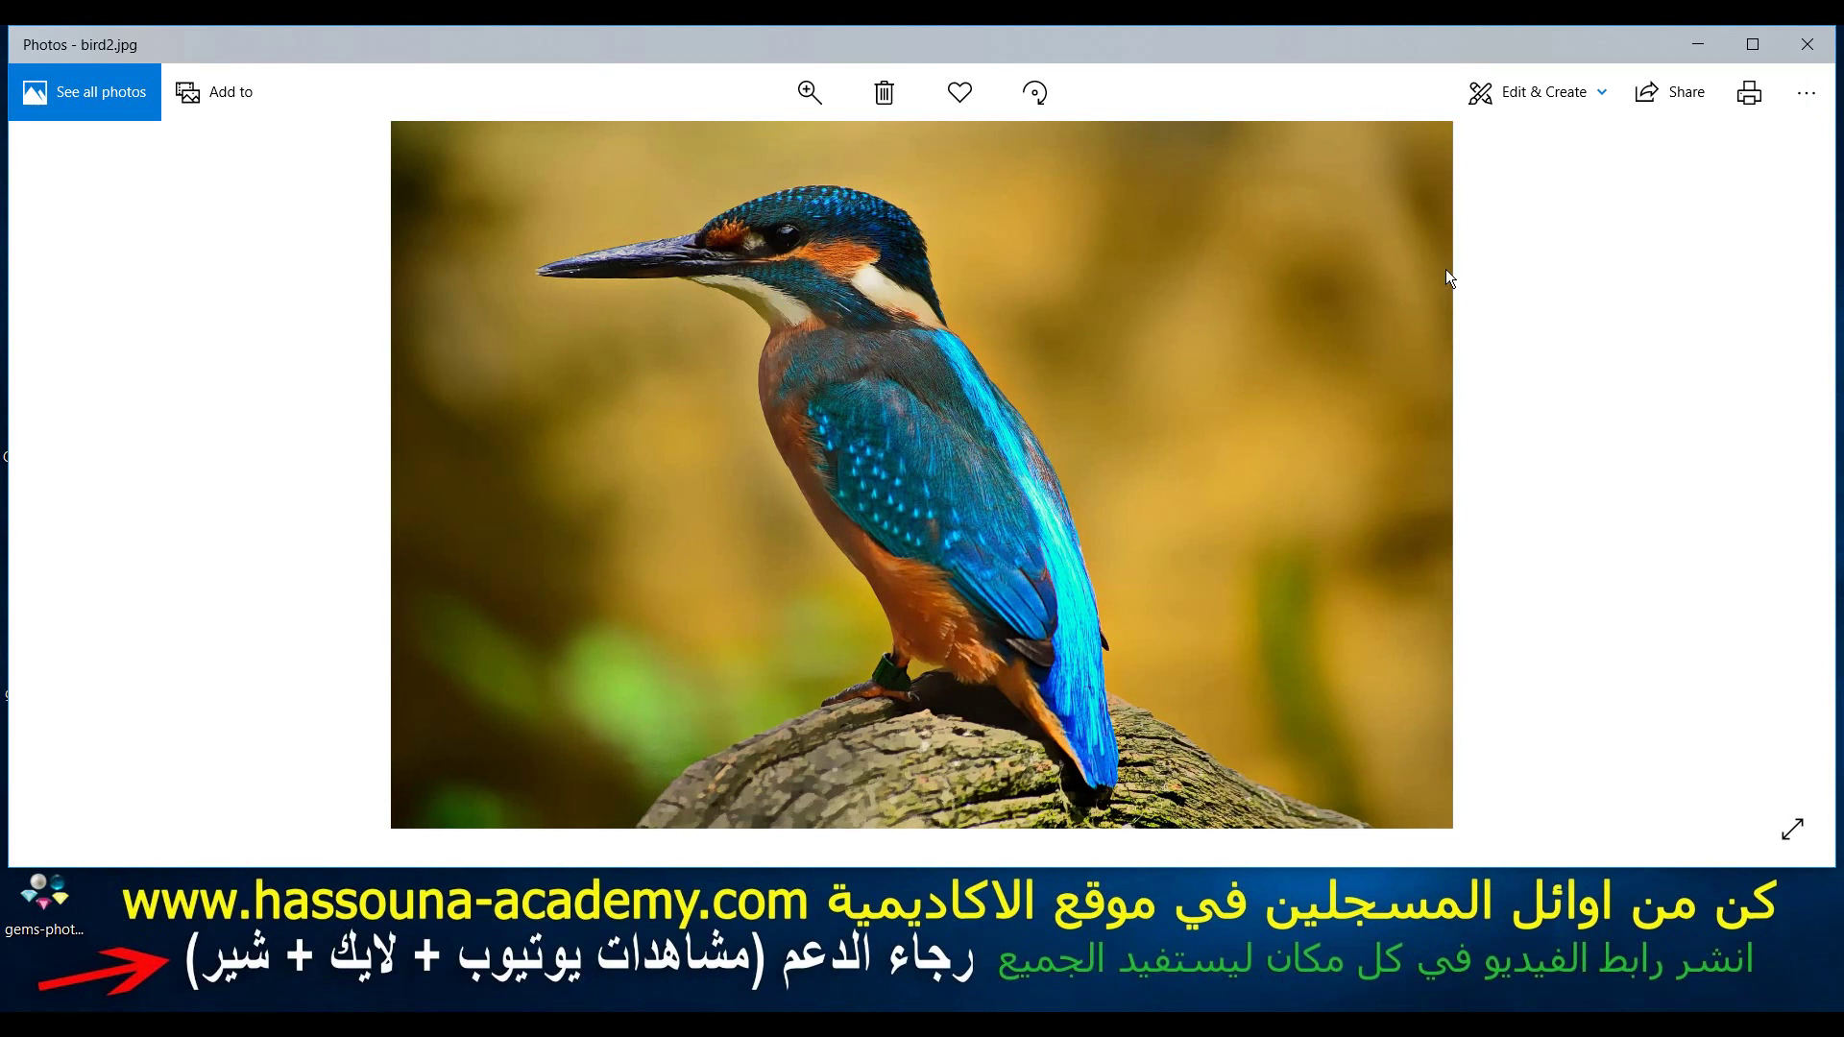
{"action": "left_click", "coordinate": [1807, 44]}
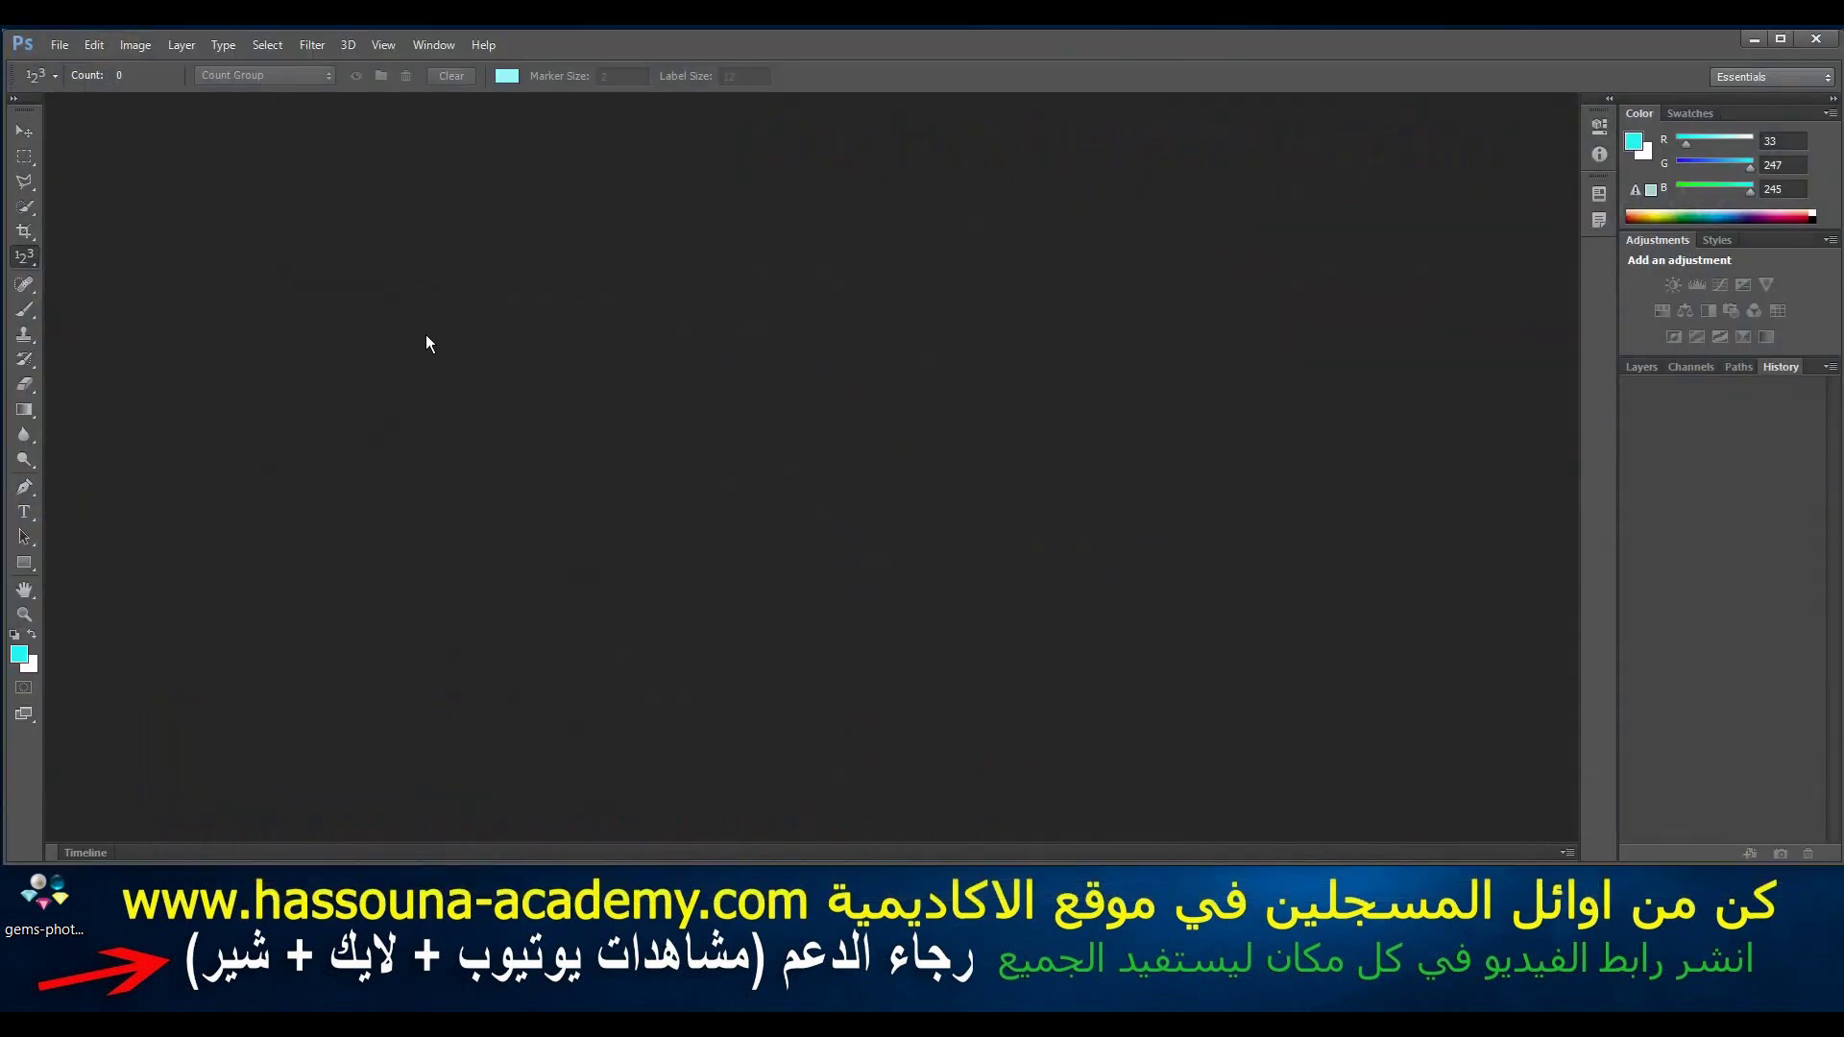
Step: With the Eyedropper Tool, reset colours to default black and white, then minimize Photoshop
{"action": "right_click", "coordinate": [28, 262]}
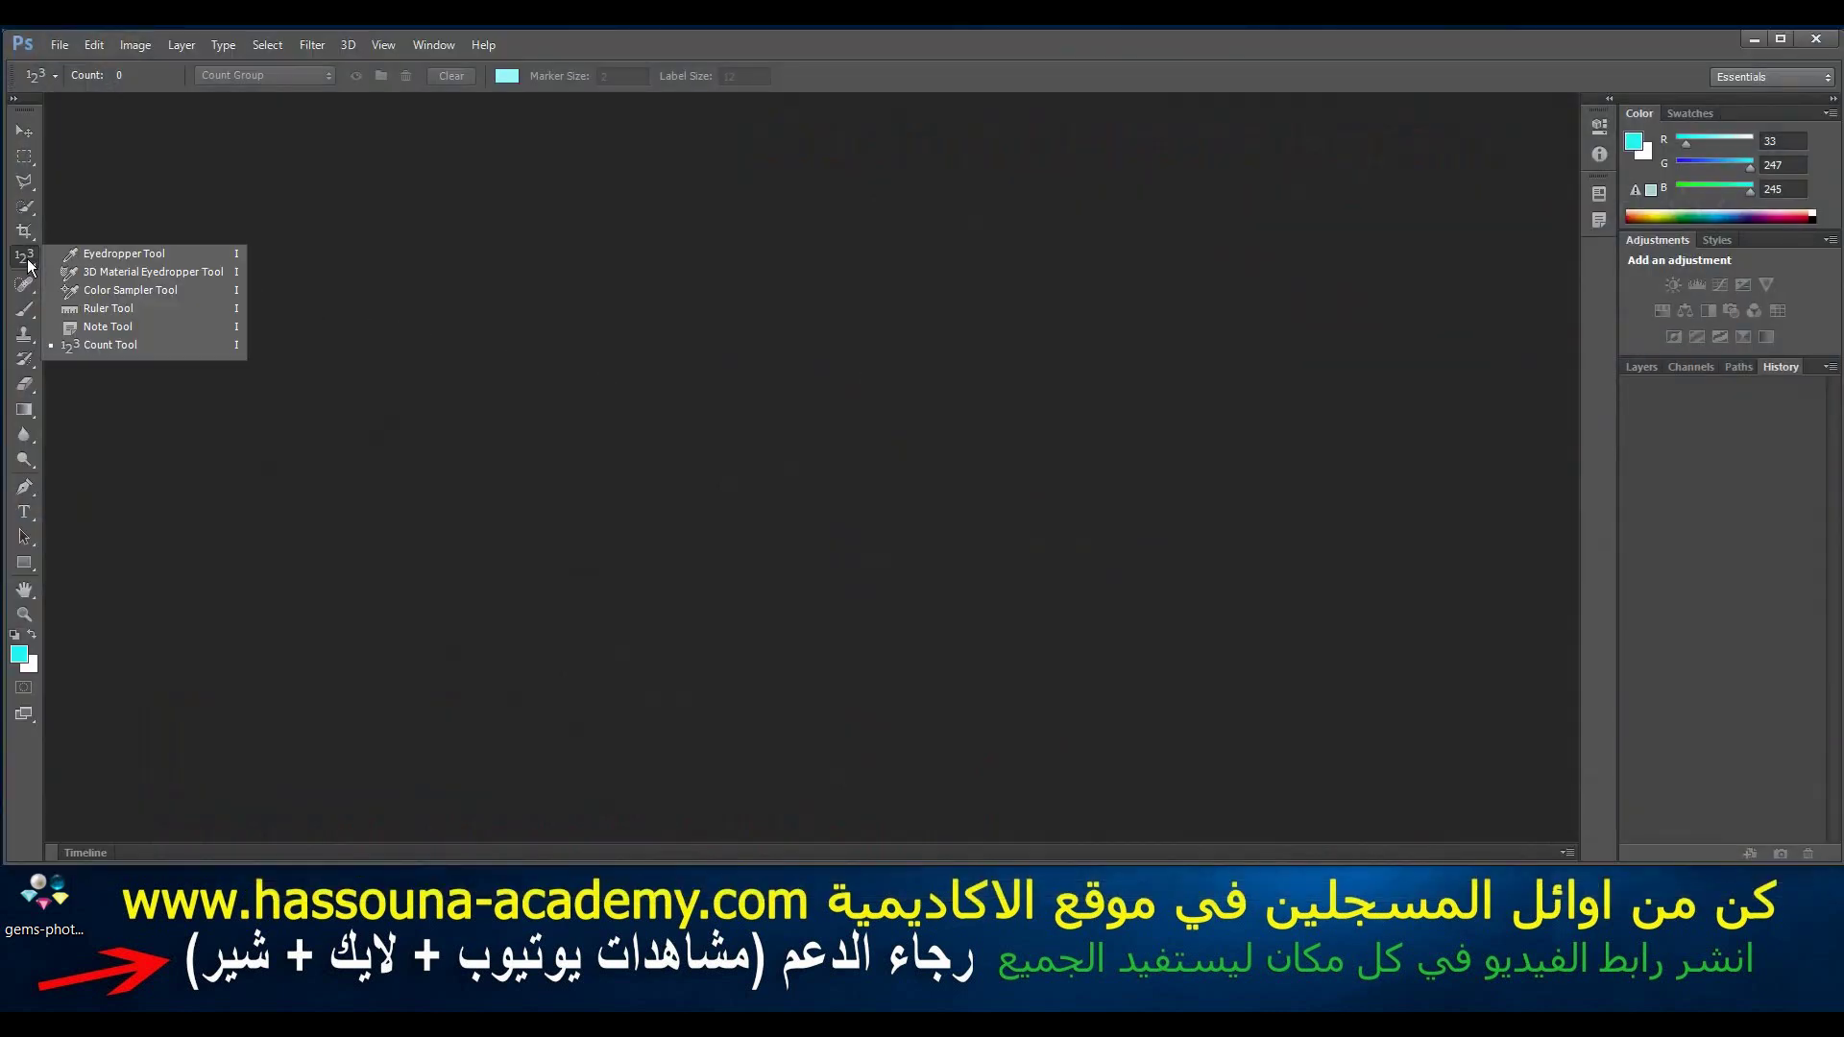
{"action": "left_click", "coordinate": [77, 255]}
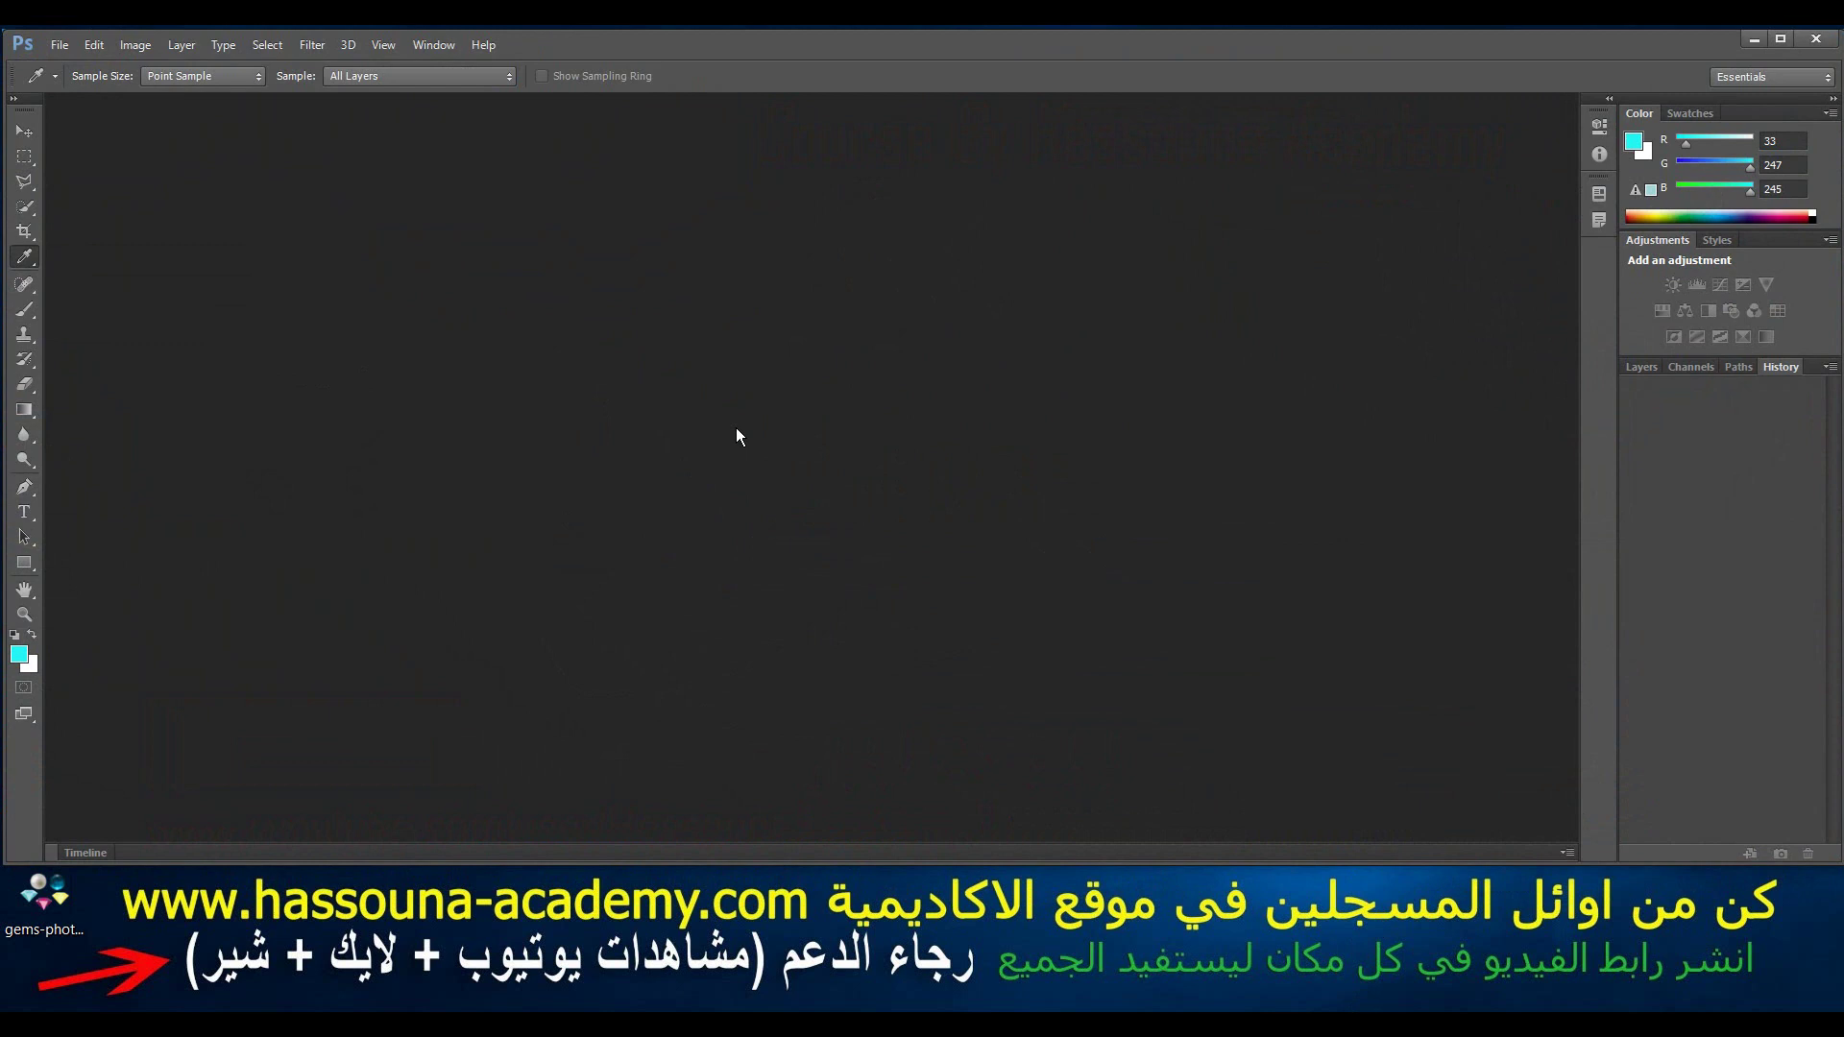
{"action": "key", "text": "d"}
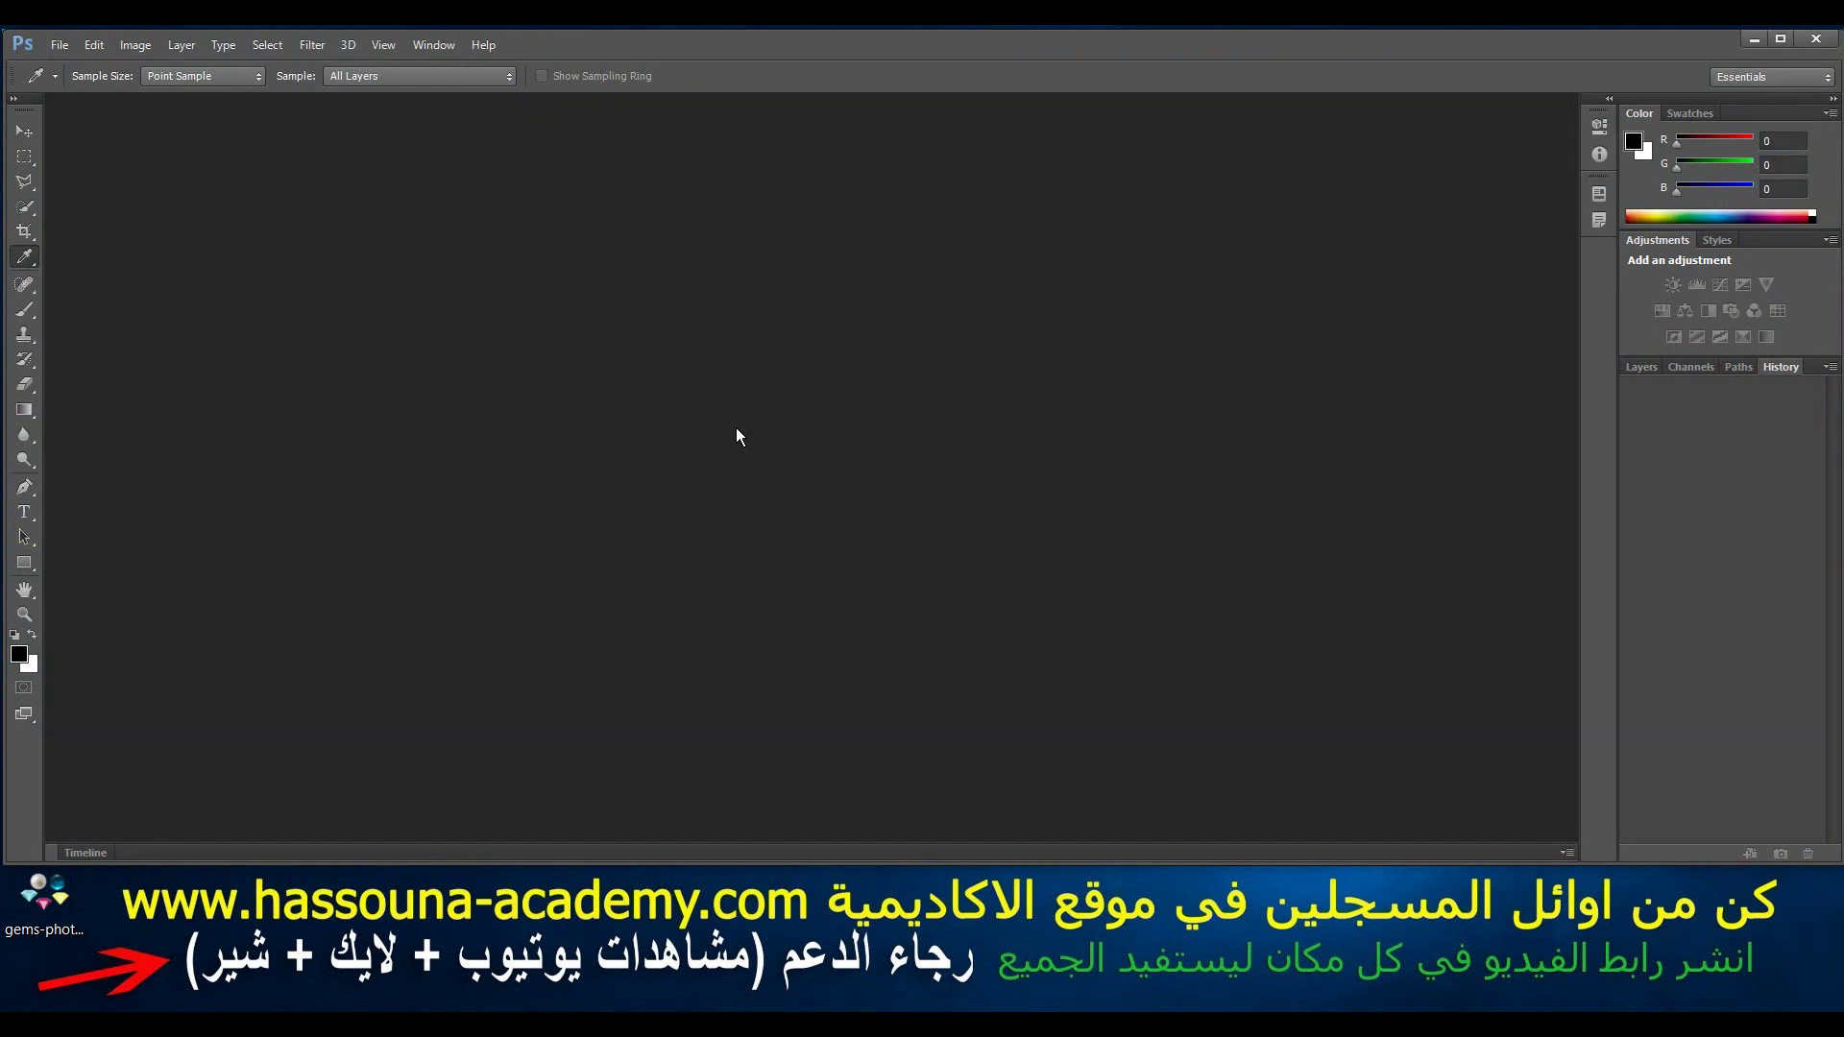
{"action": "key", "text": "x"}
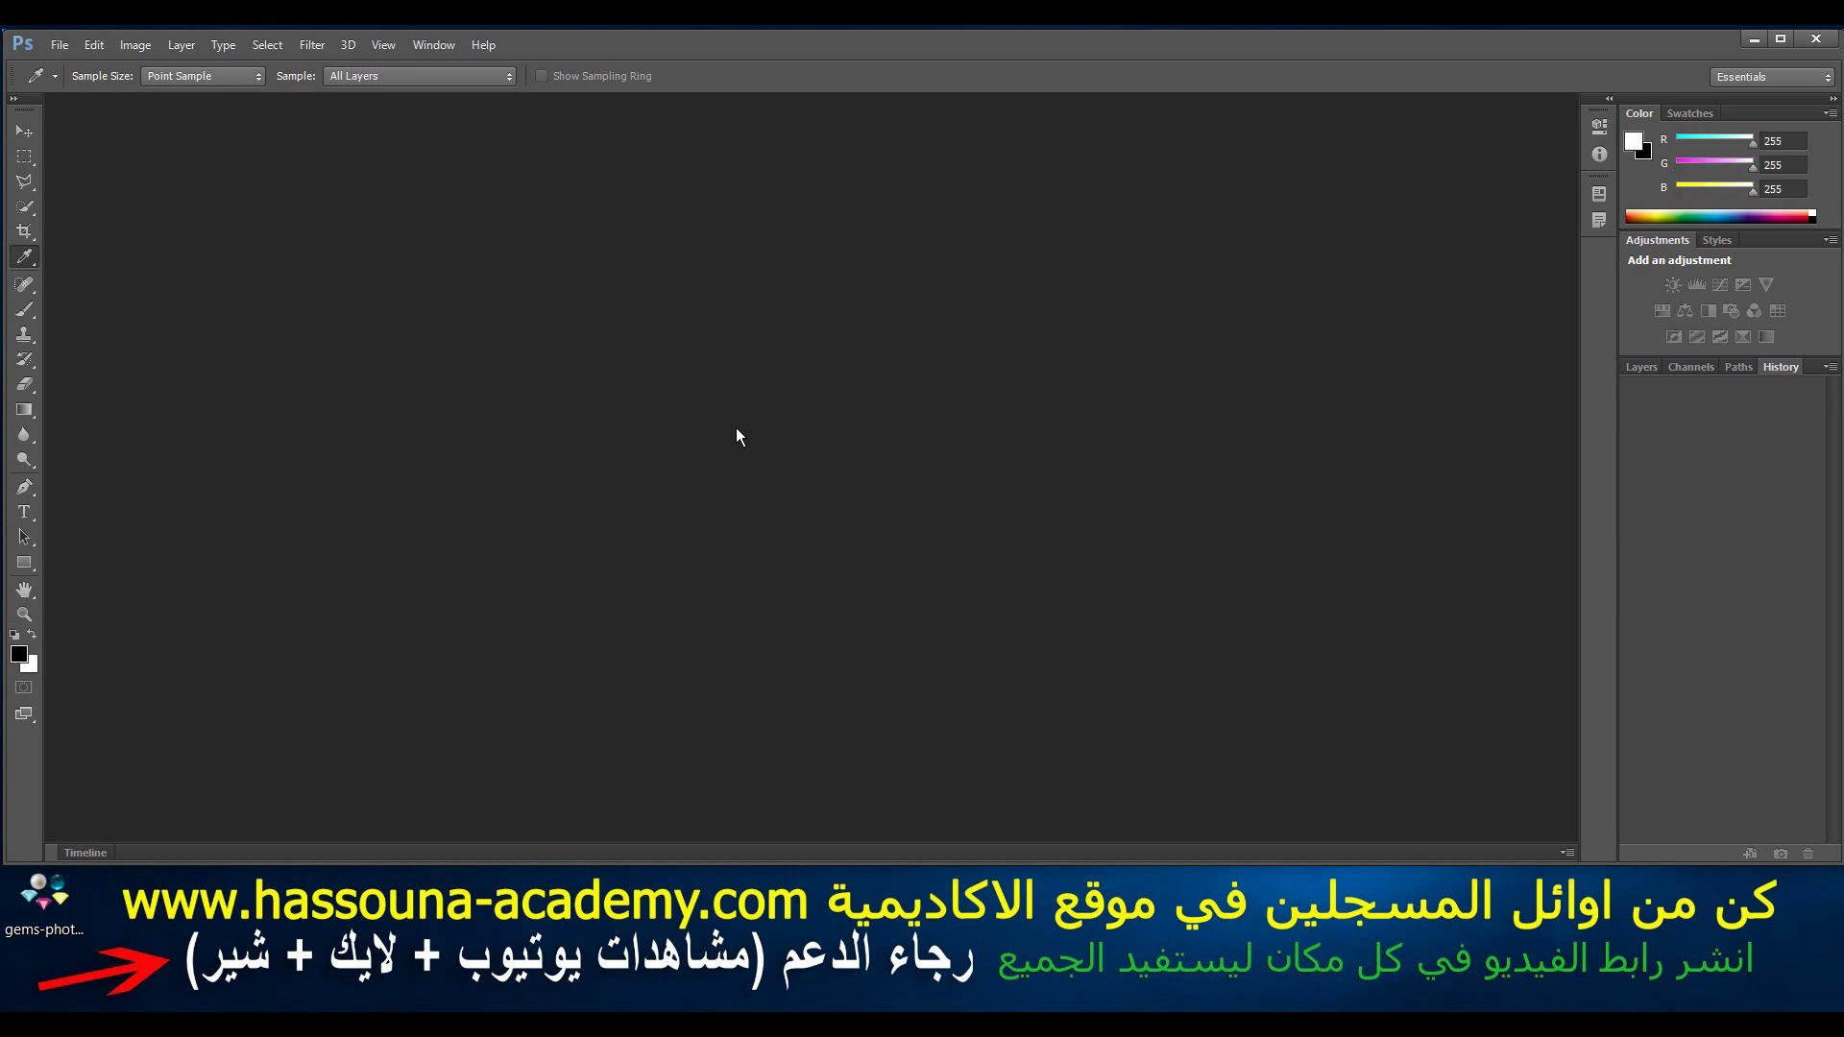
{"action": "key", "text": "x"}
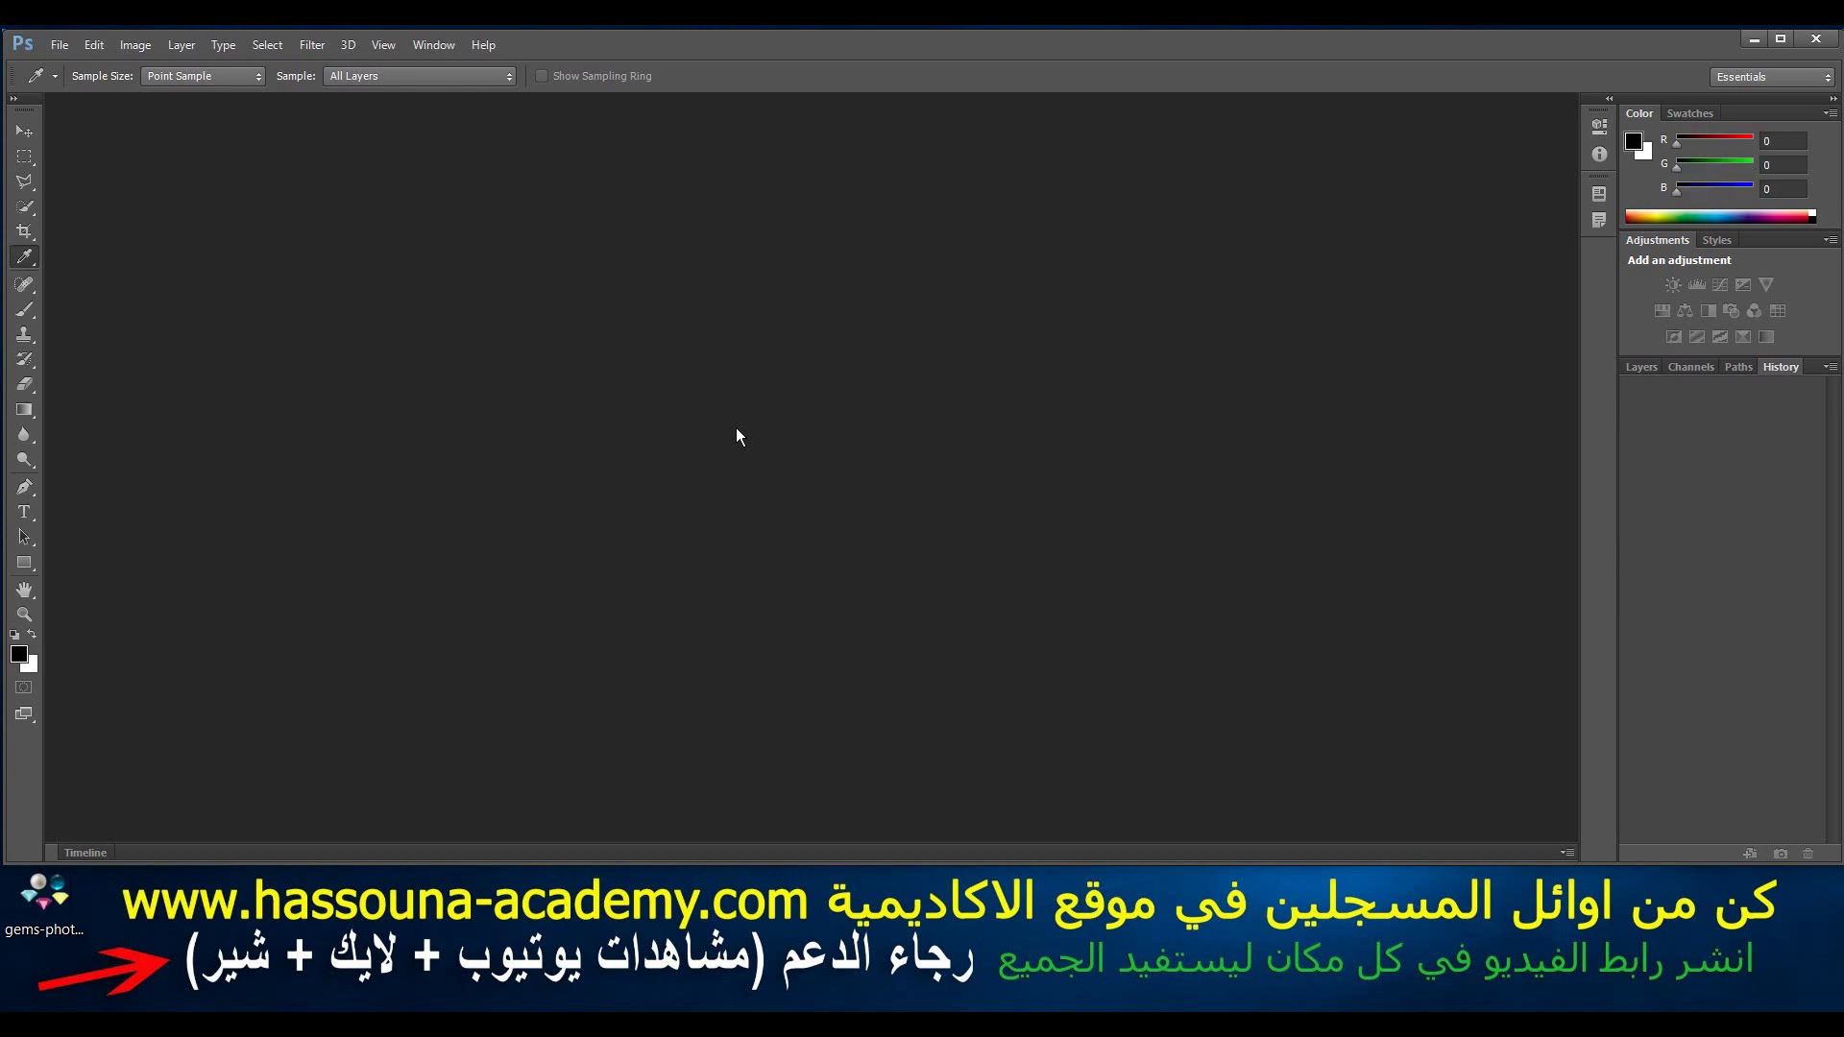
{"action": "key", "text": "x"}
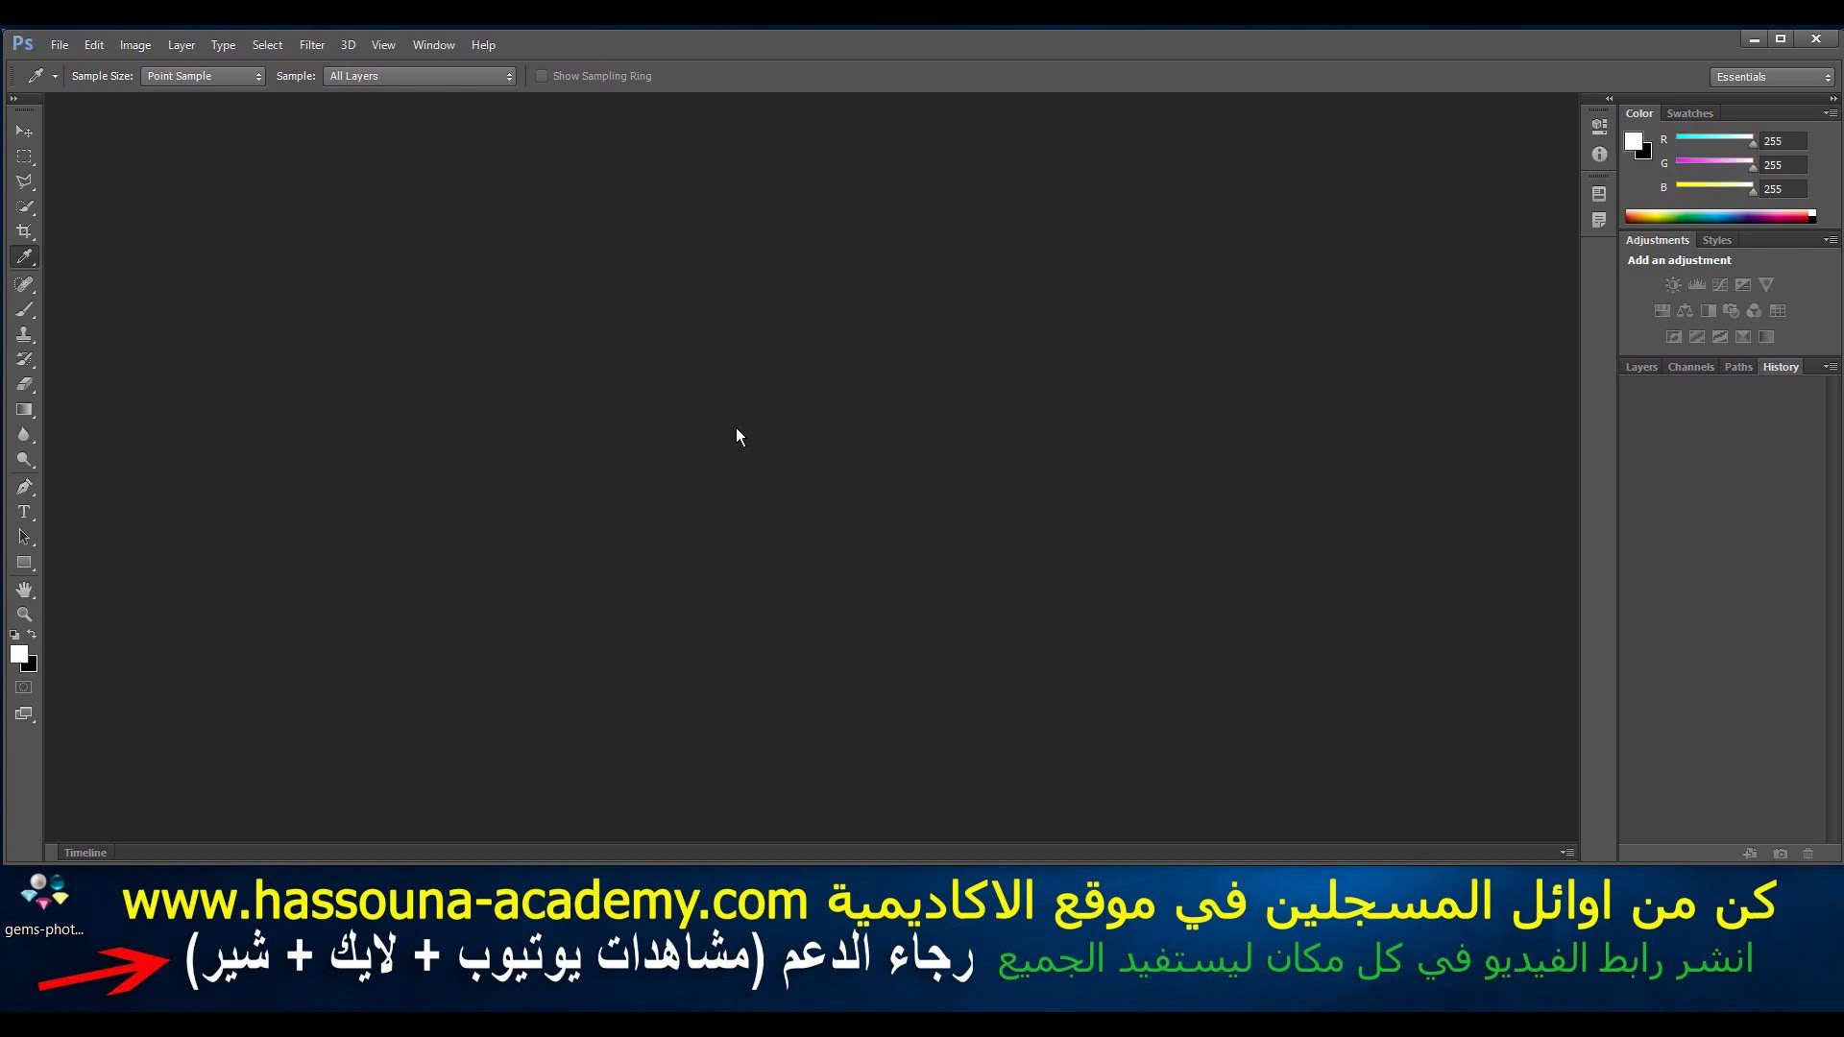
{"action": "key", "text": "x"}
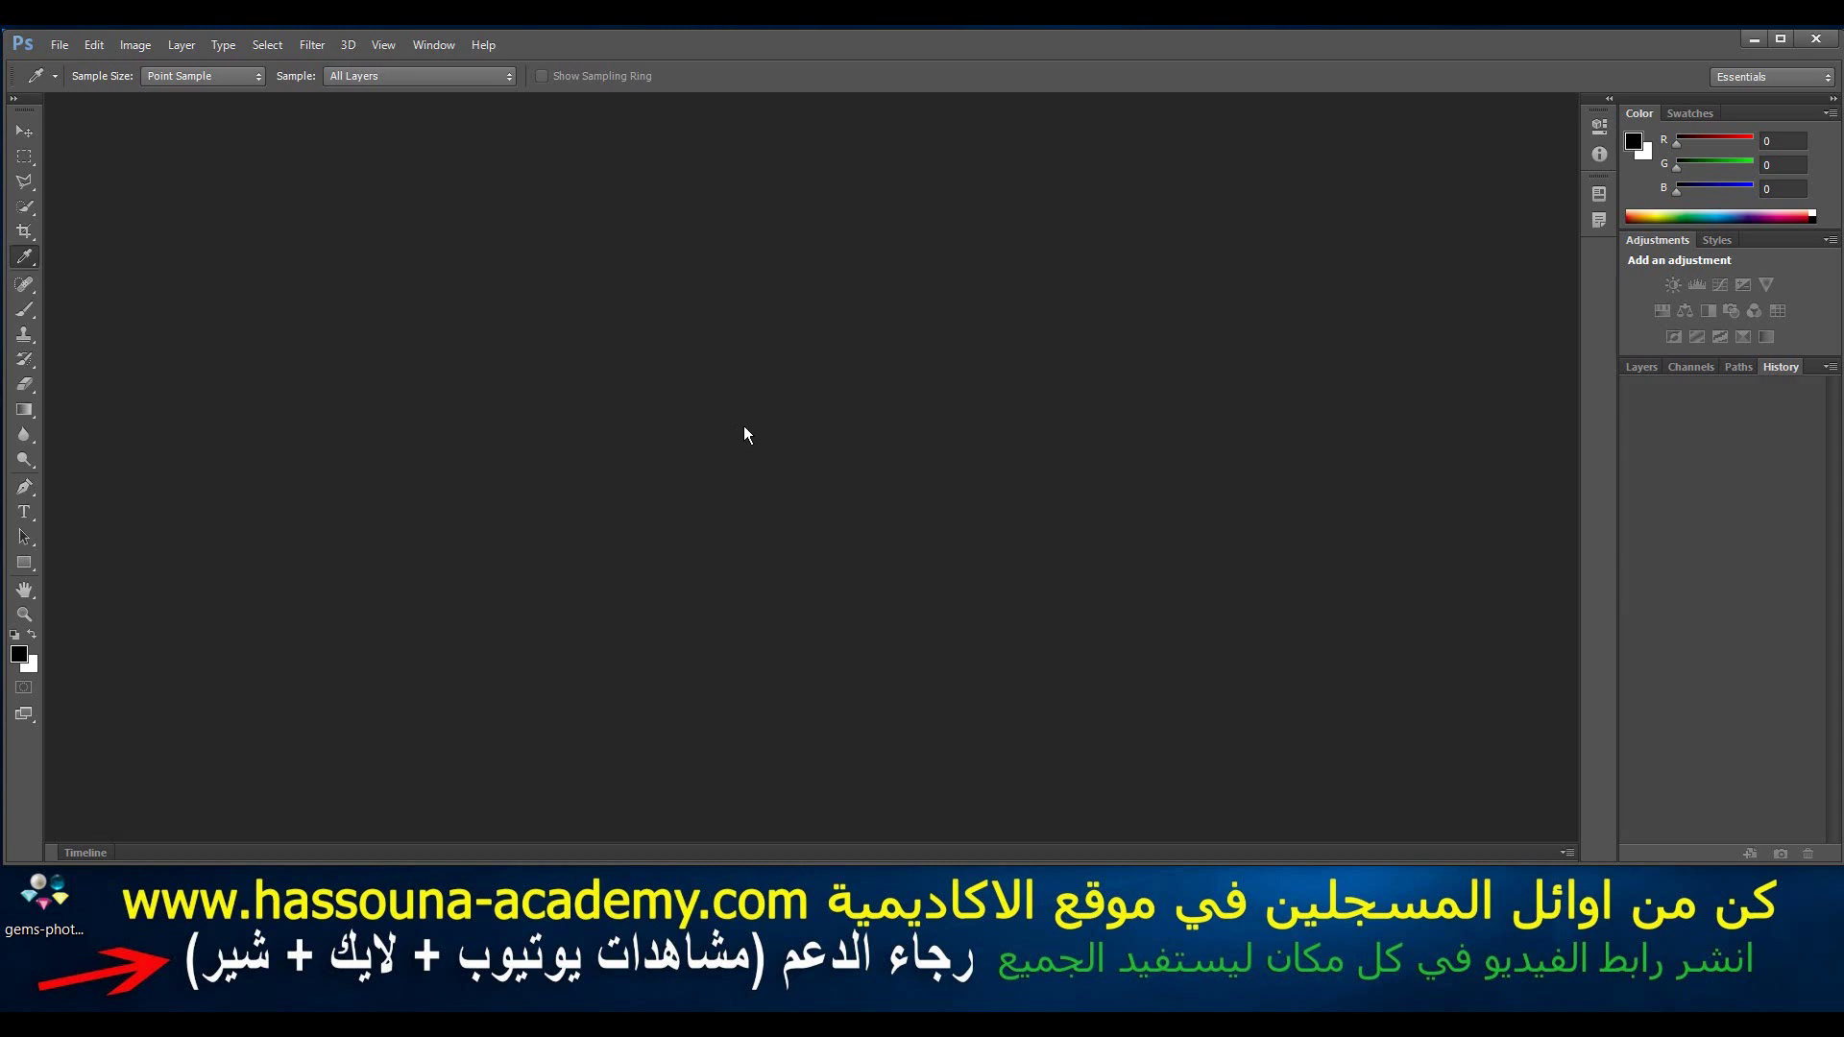
{"action": "left_click", "coordinate": [1751, 42]}
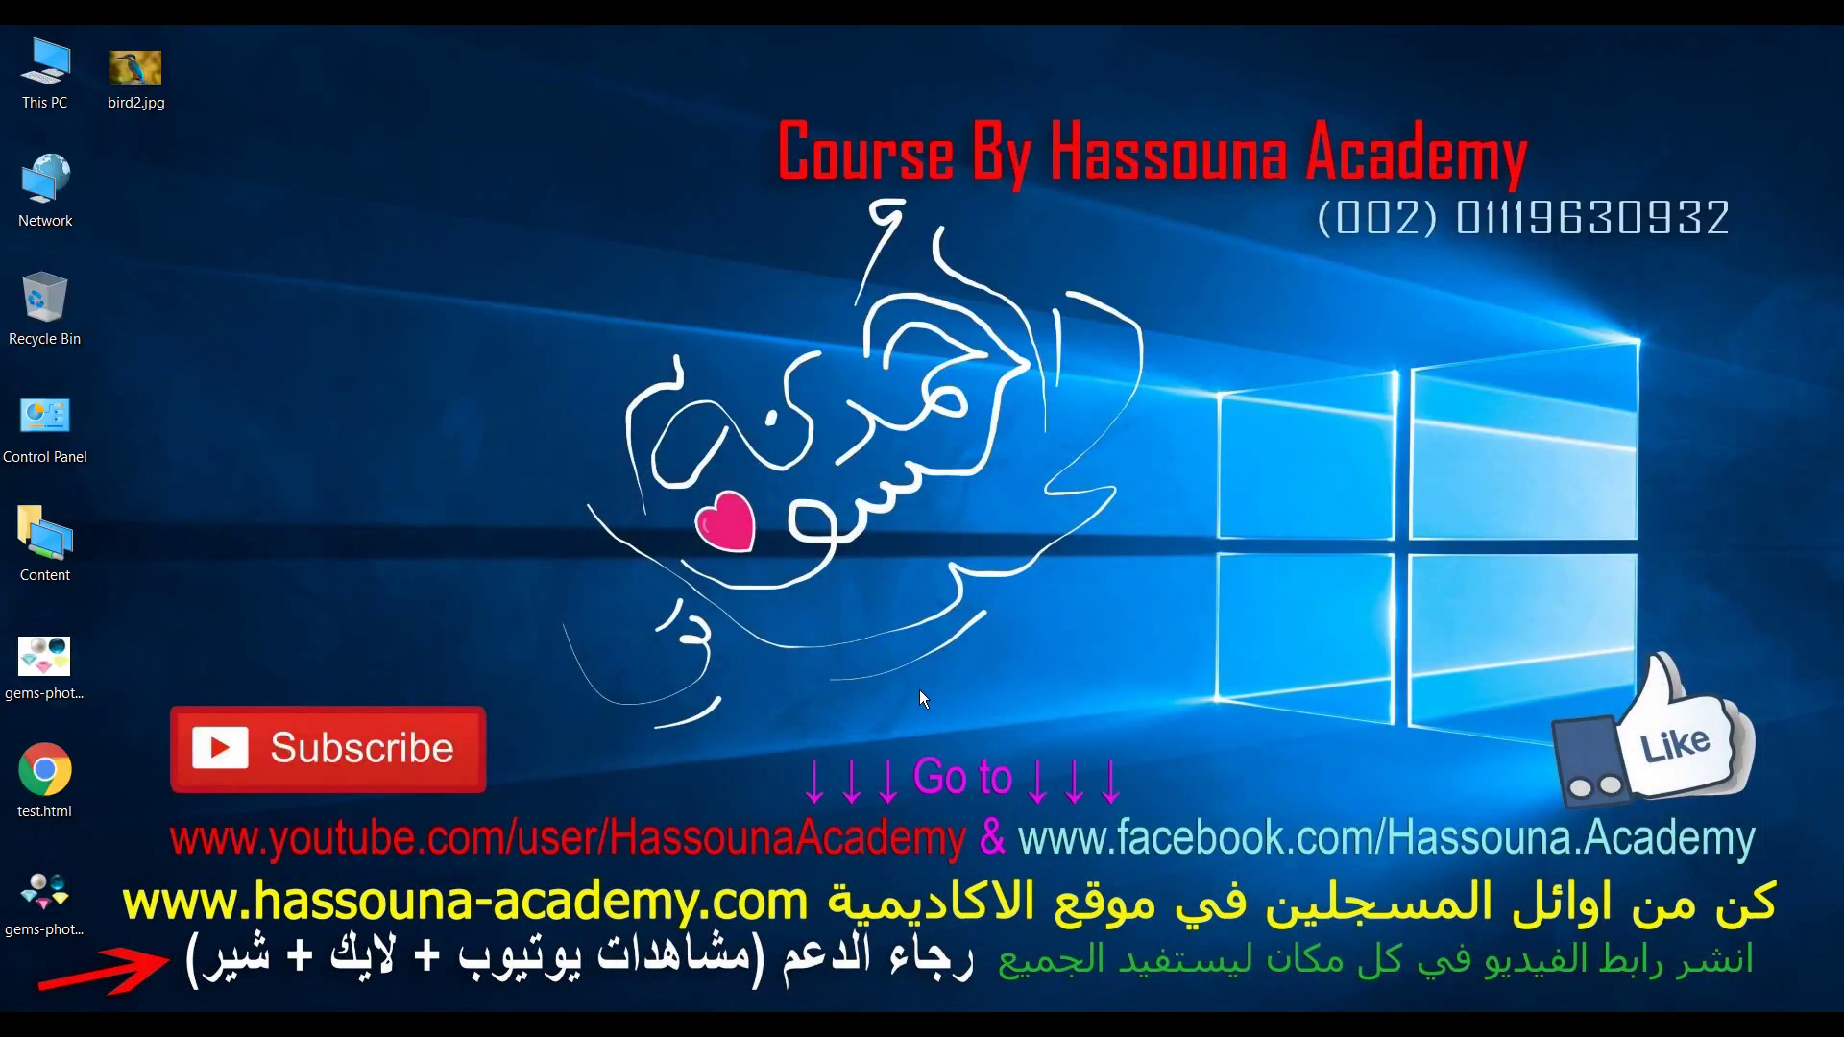